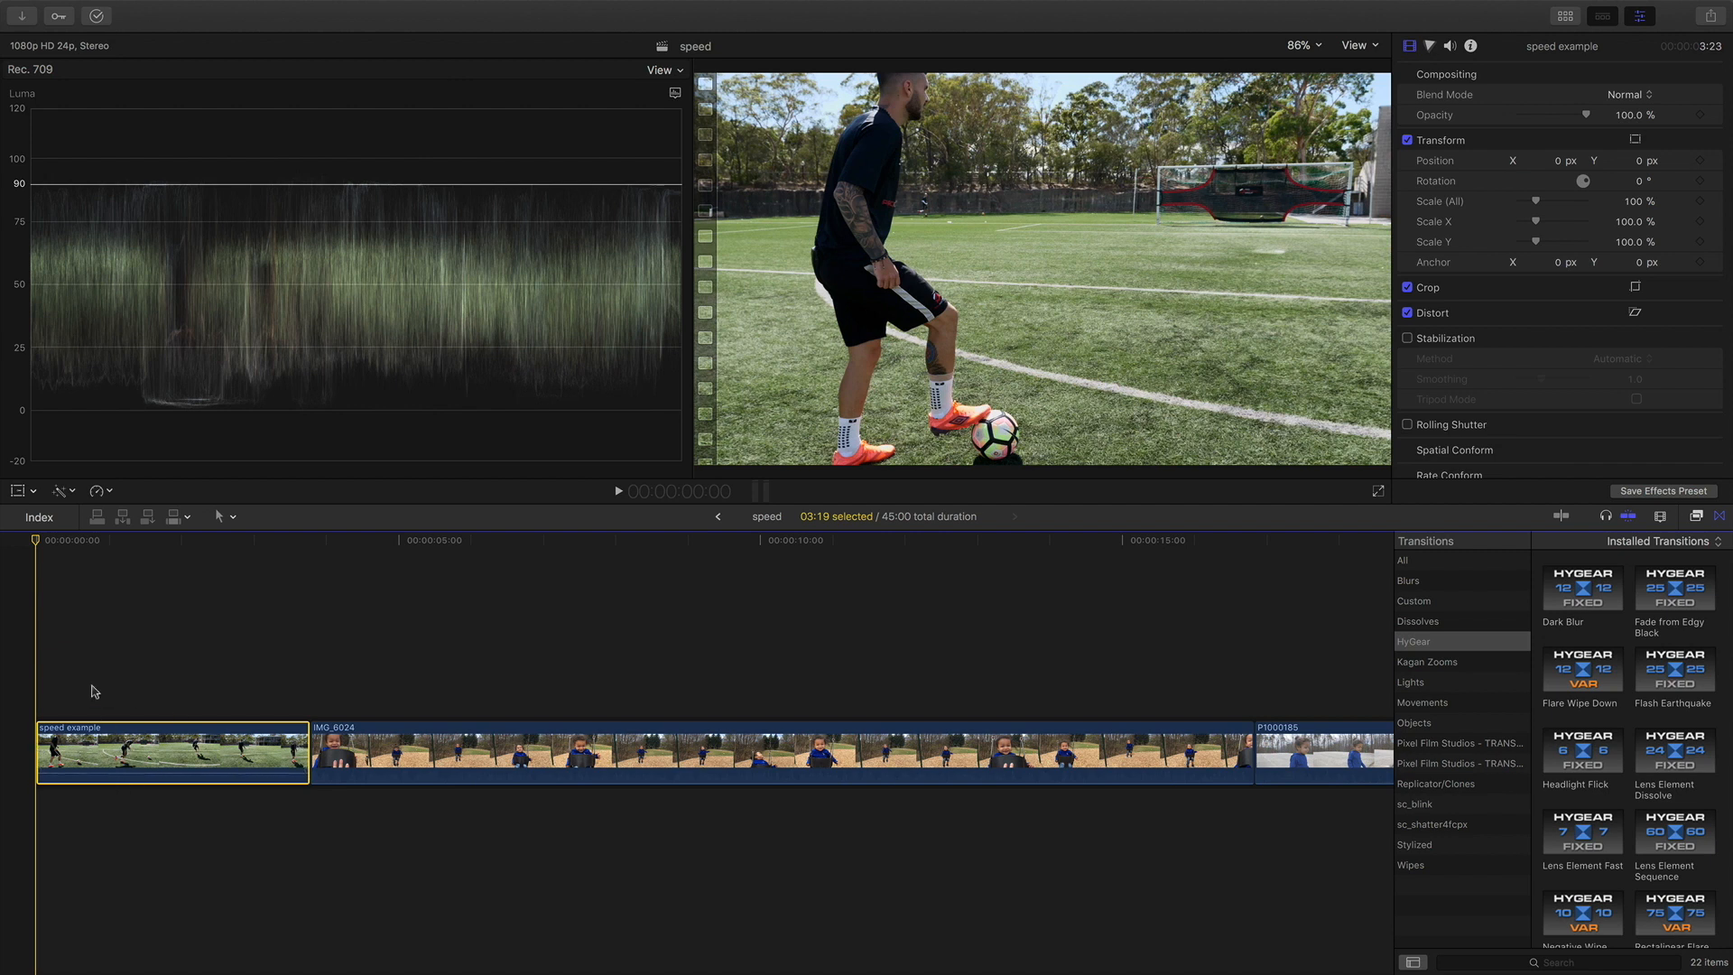
Step: Split the opening soccer clip at 1:02 during the run-up and speed its first segment up to 2x
key("space")
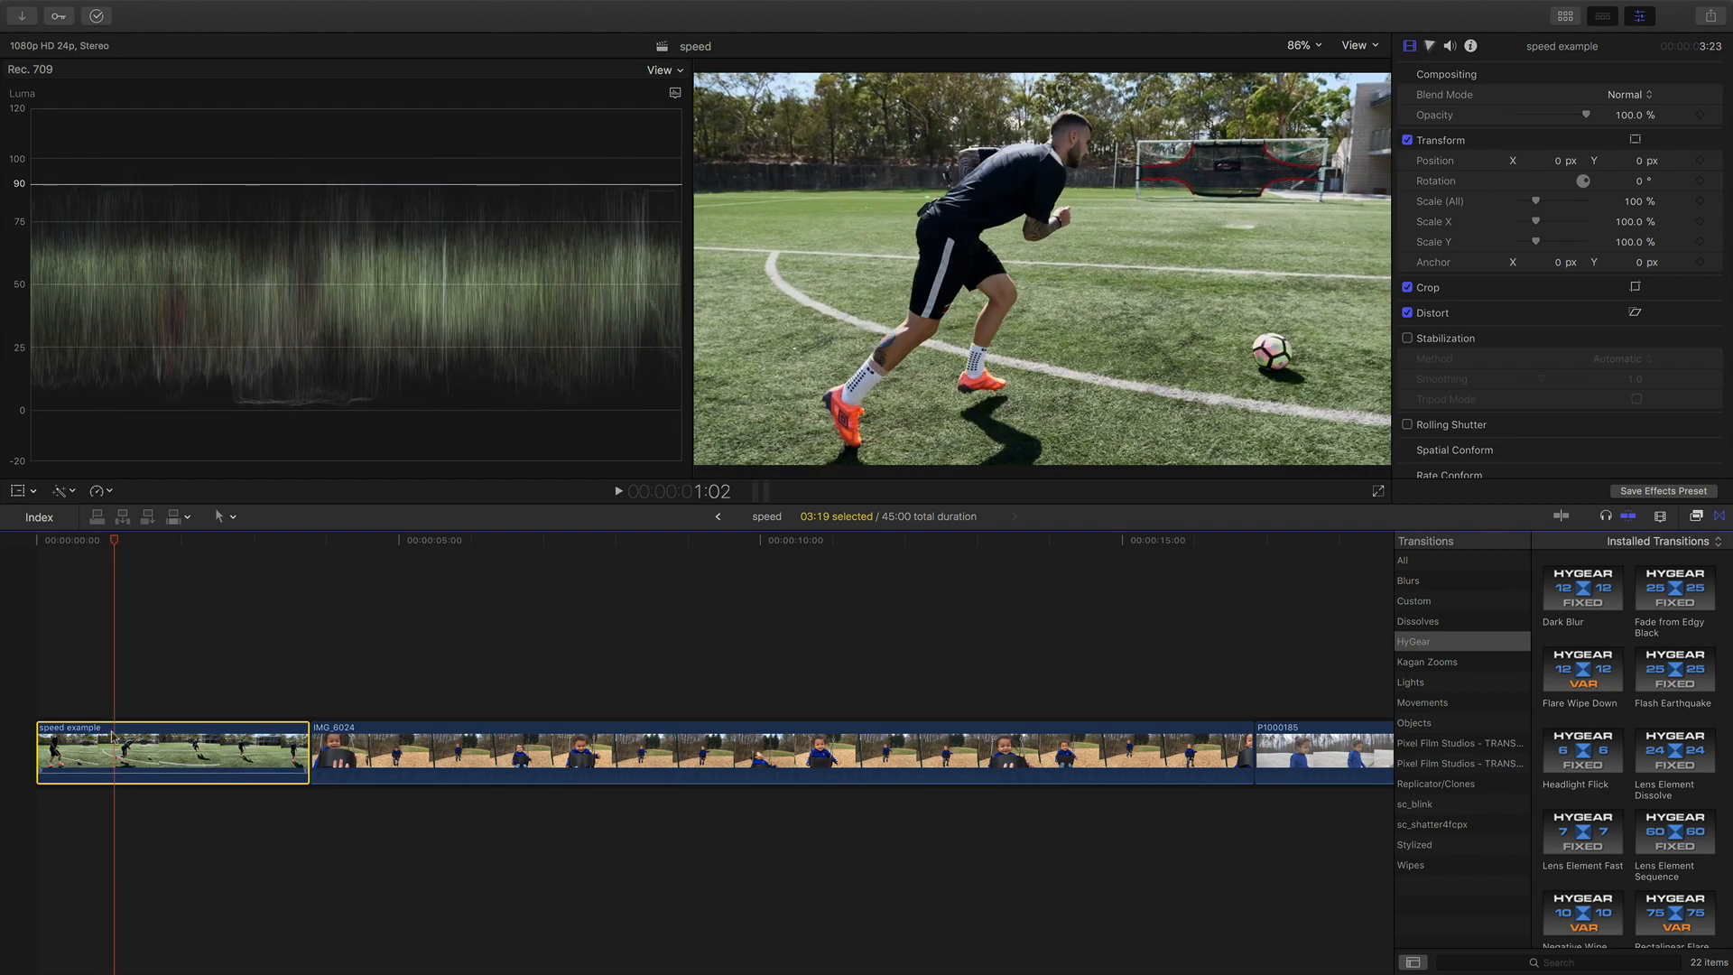
key("super+b")
left_click(95, 742)
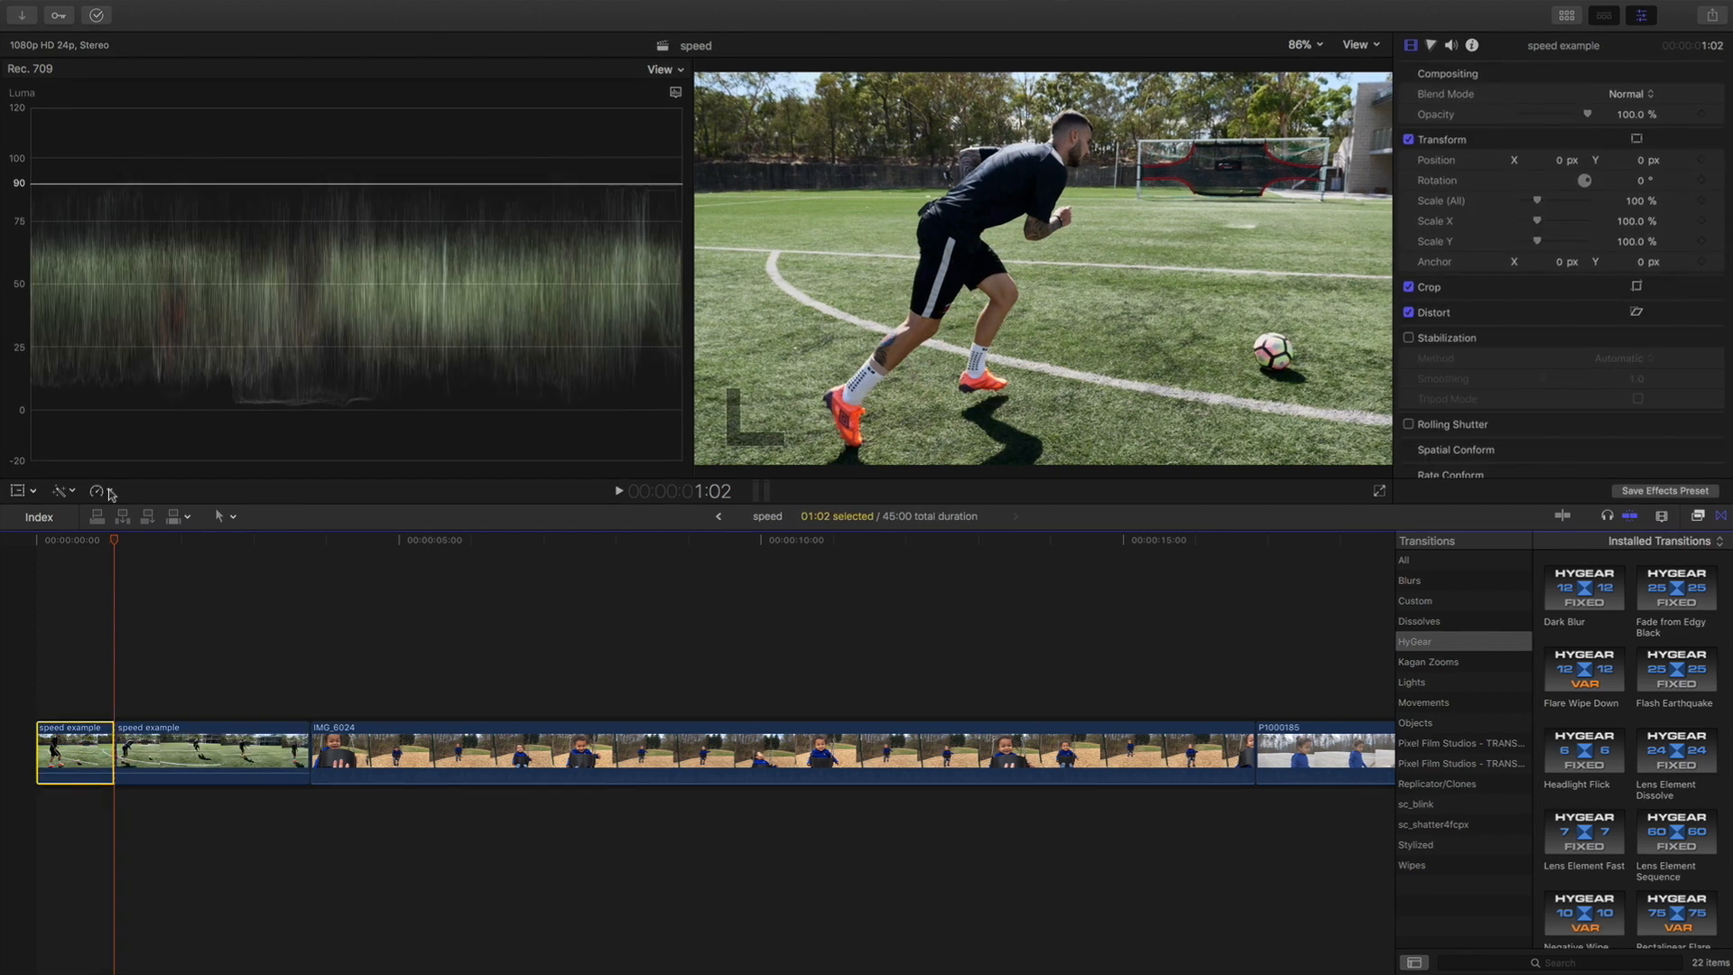
left_click(107, 492)
mouse_move(127, 519)
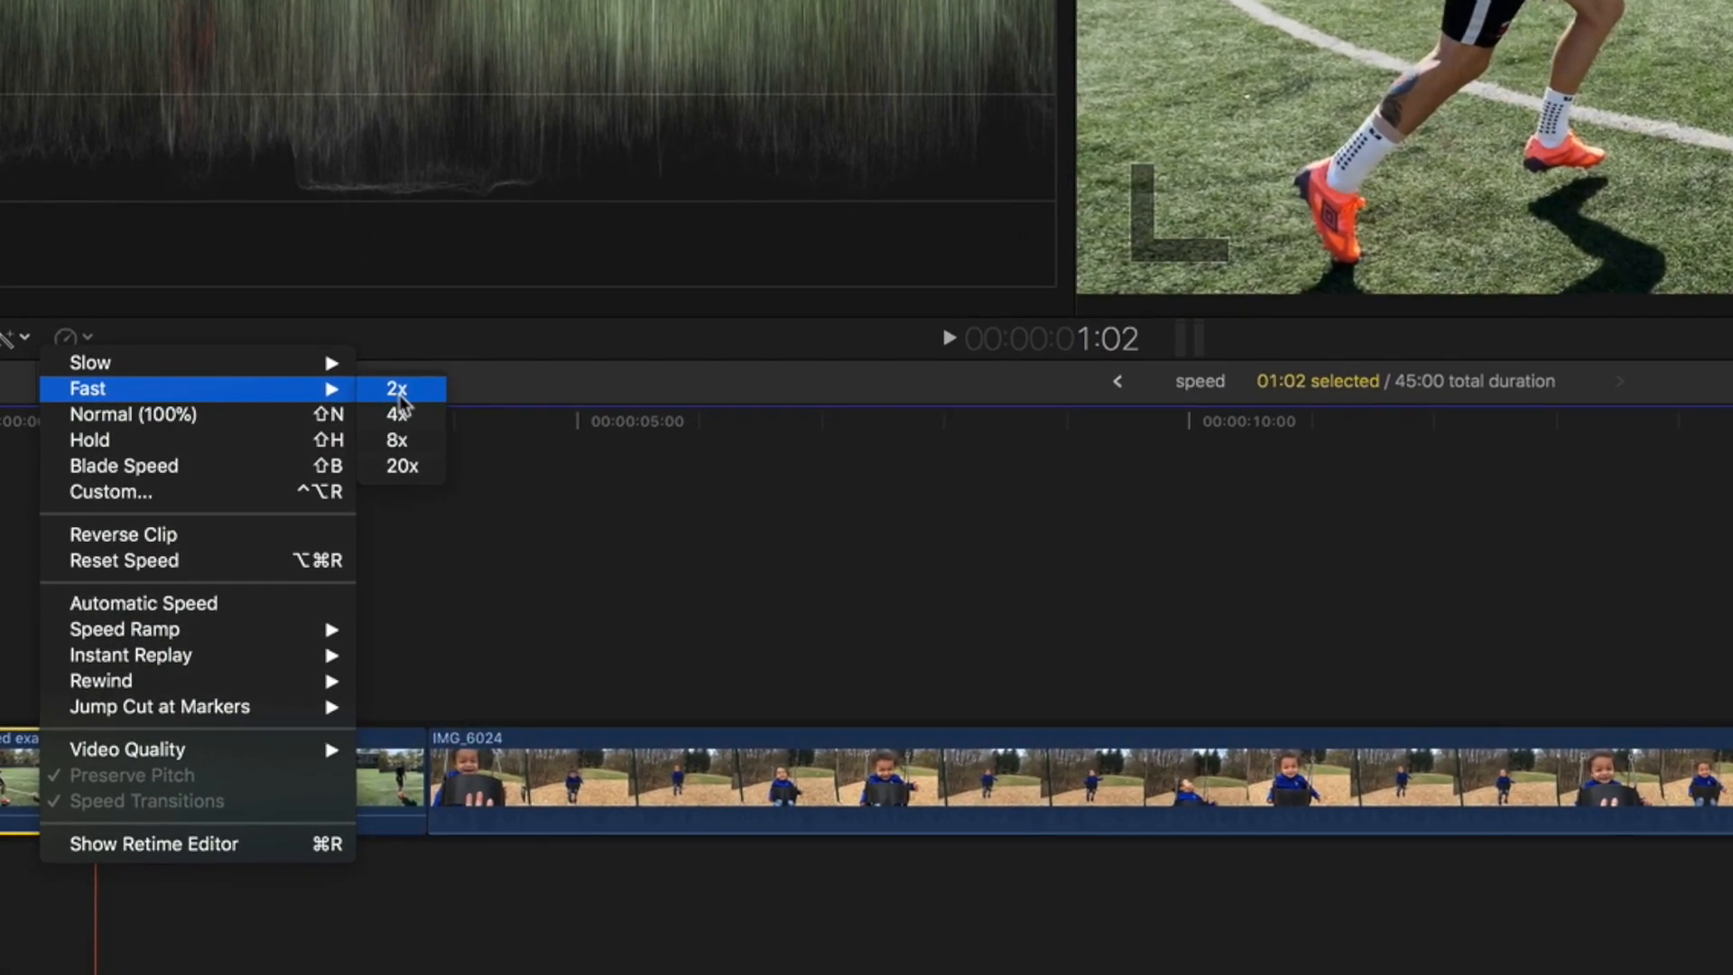
left_click(364, 428)
Step: Split the soccer clip at the kick at 1:09, set the last segment to 2x speed and trim its end shorter
left_click(32, 693)
key("space")
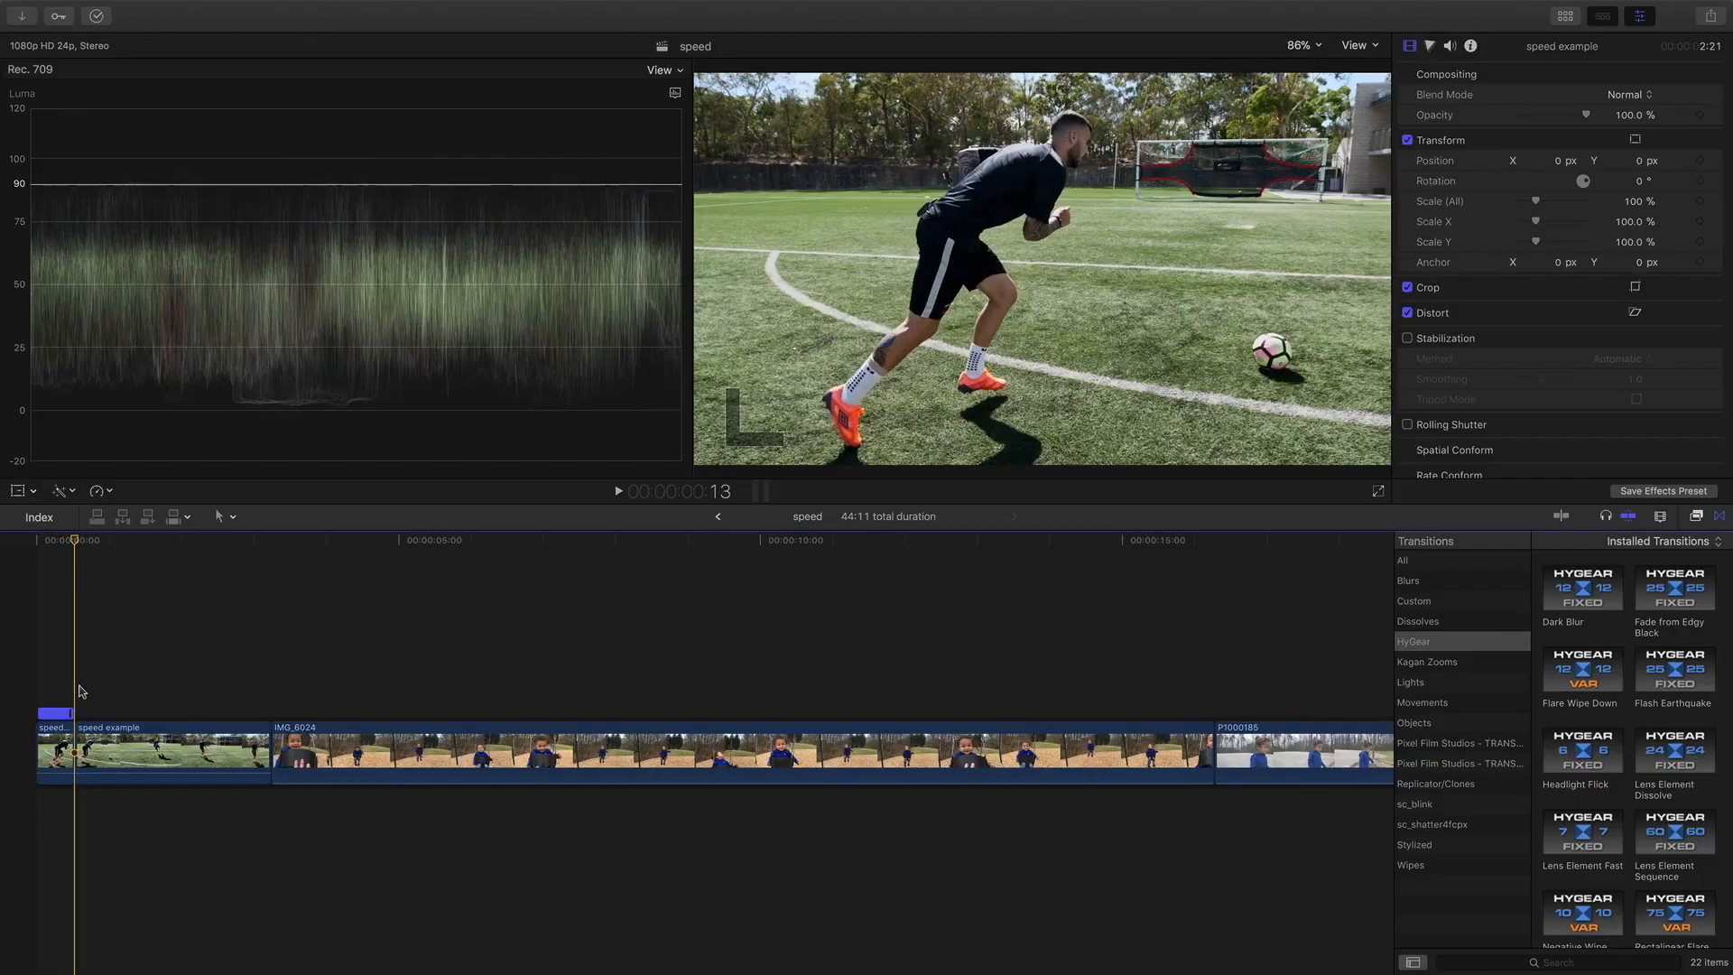
key("space")
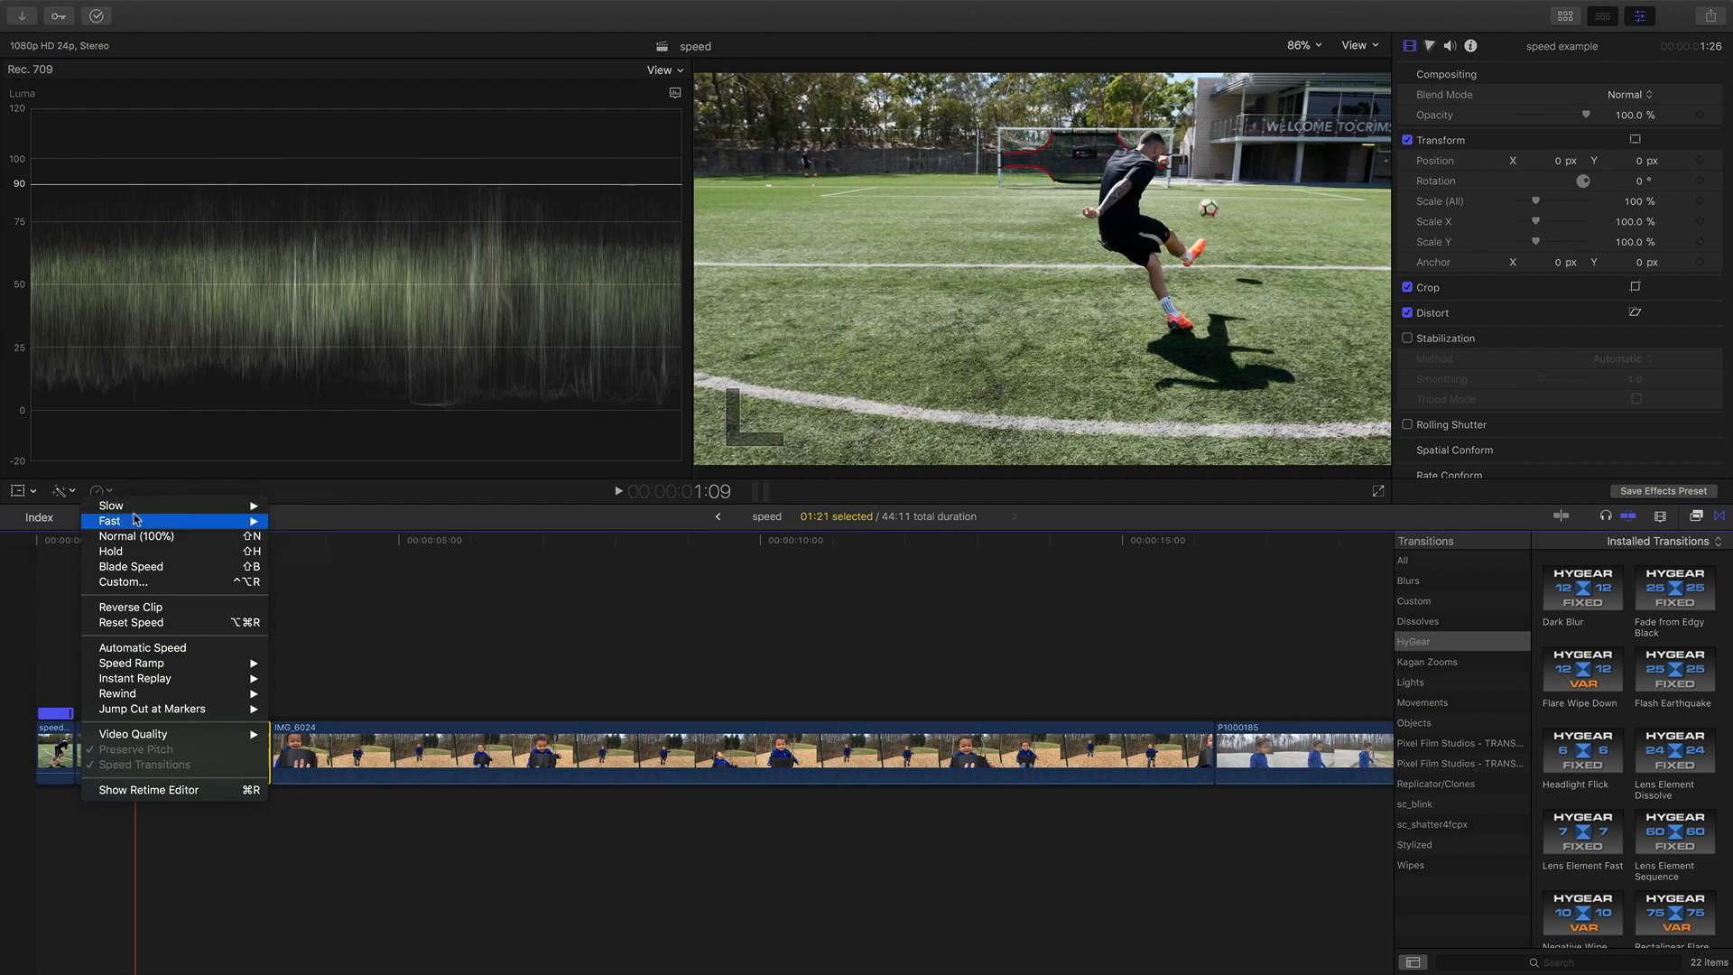
left_click(306, 530)
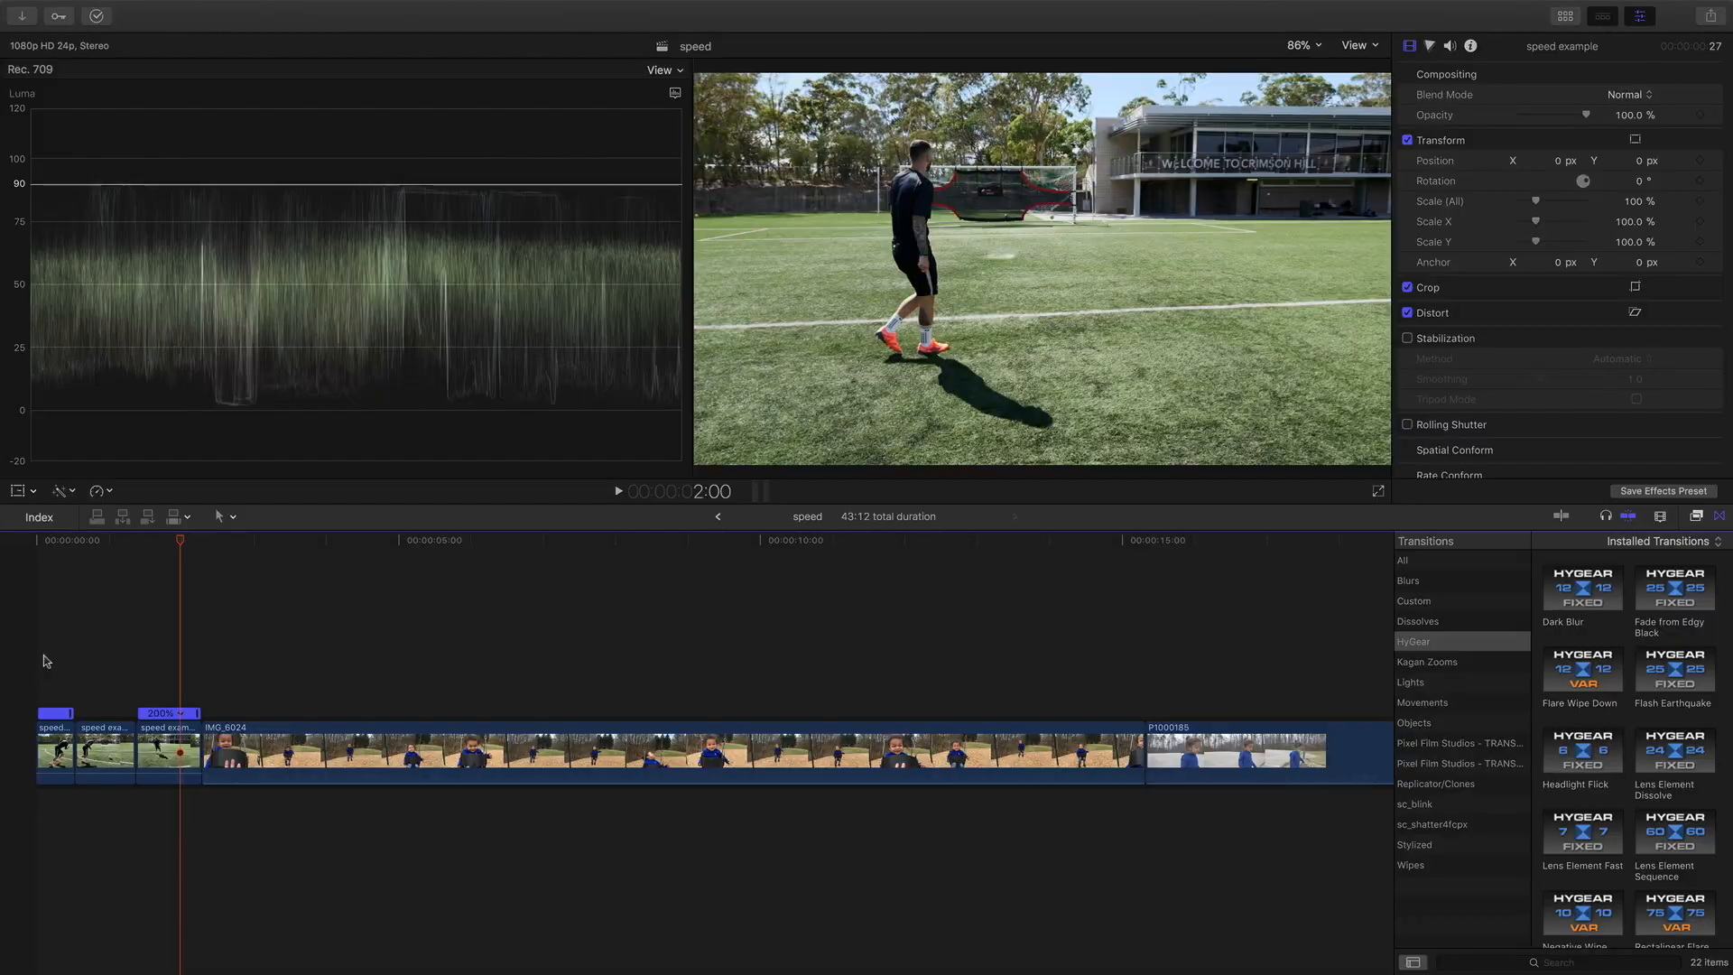
left_click_drag(190, 746, 169, 745)
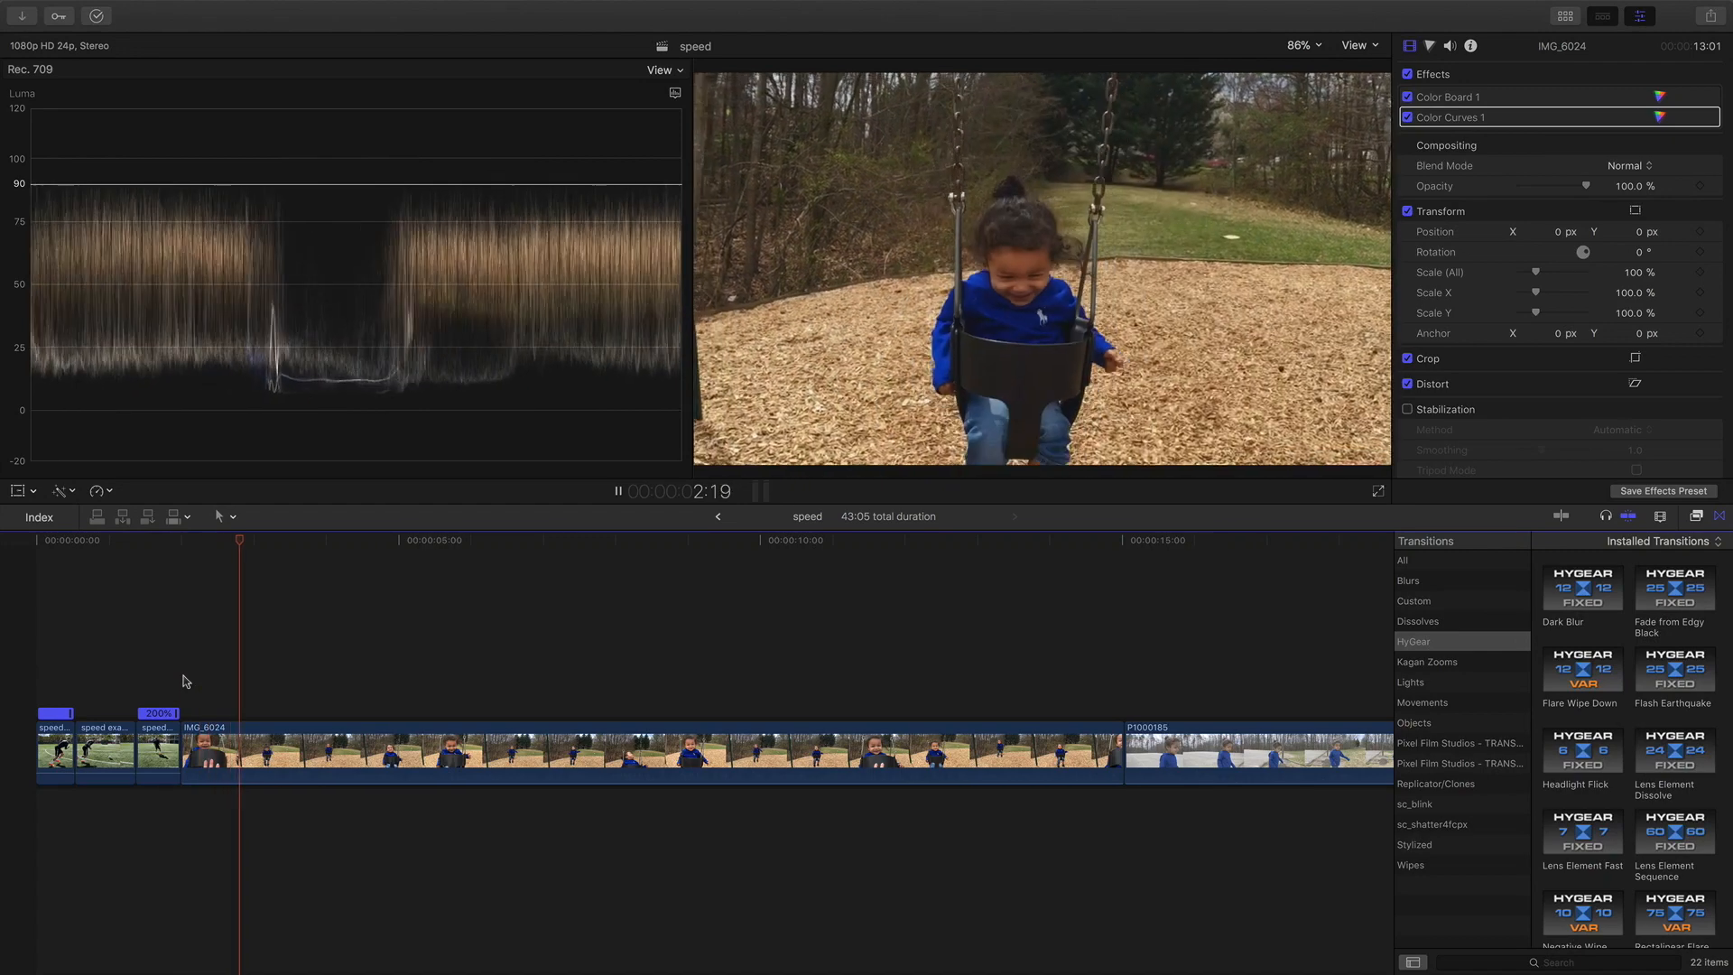
Step: Split IMG_6024 at 3:11 where the swing is farthest away and speed its first segment up to 4x
key("space")
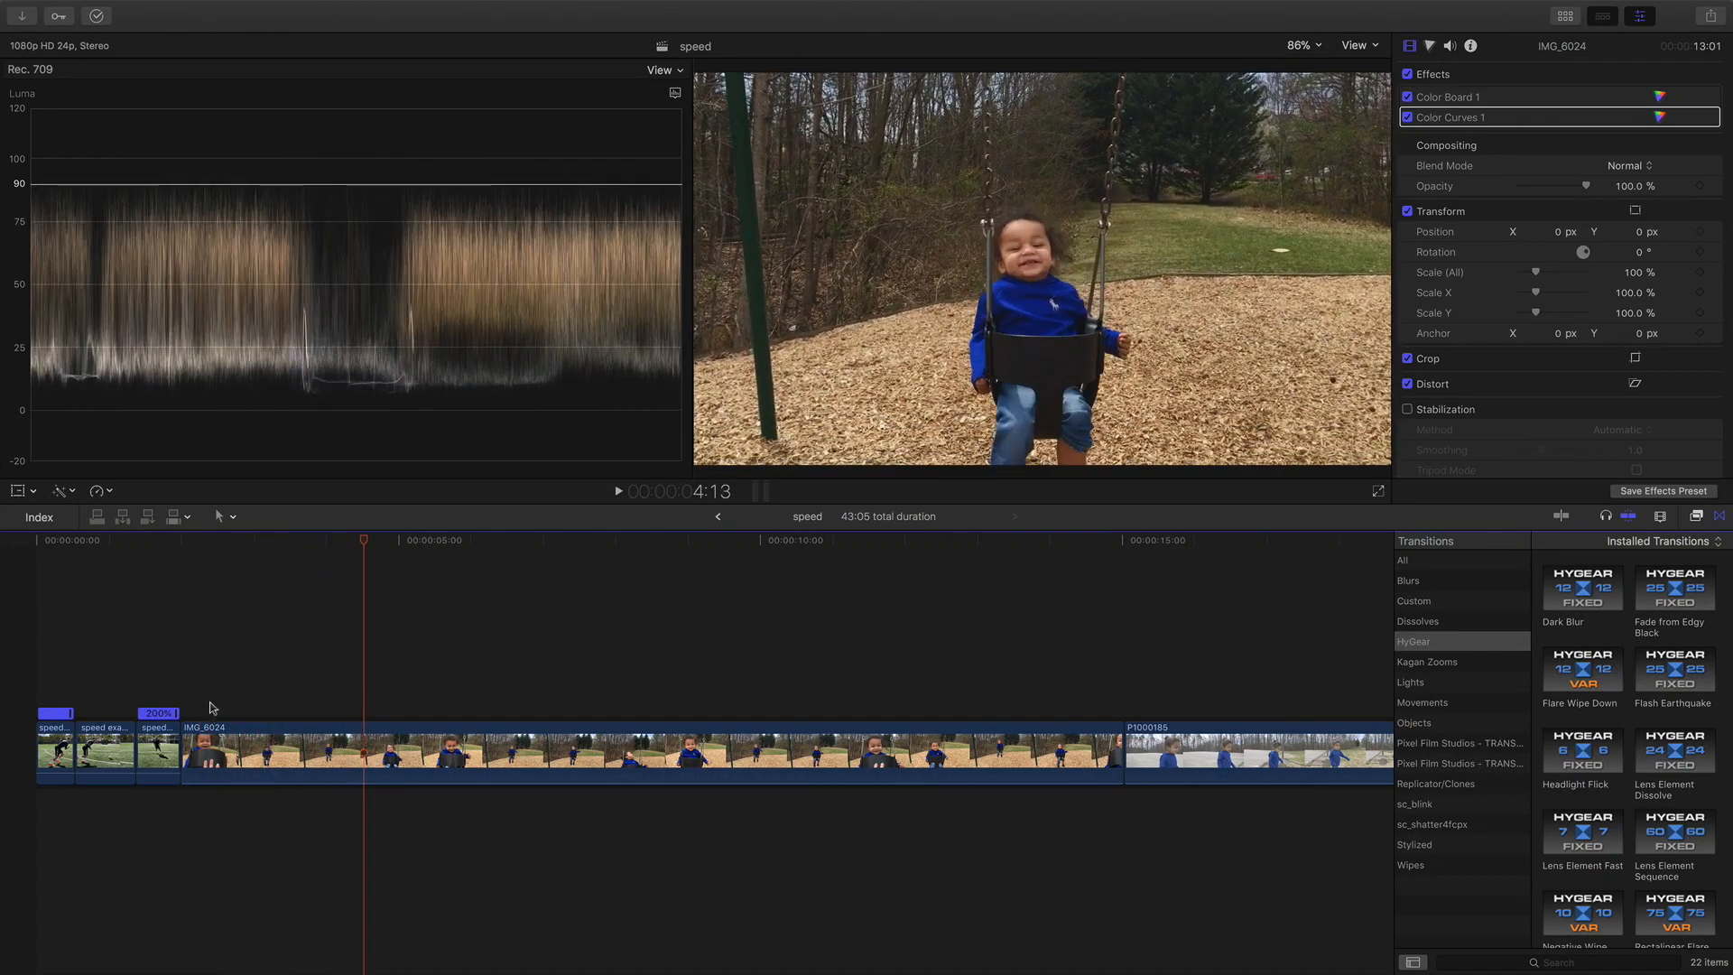
left_click(189, 689)
left_click_drag(183, 552, 230, 559)
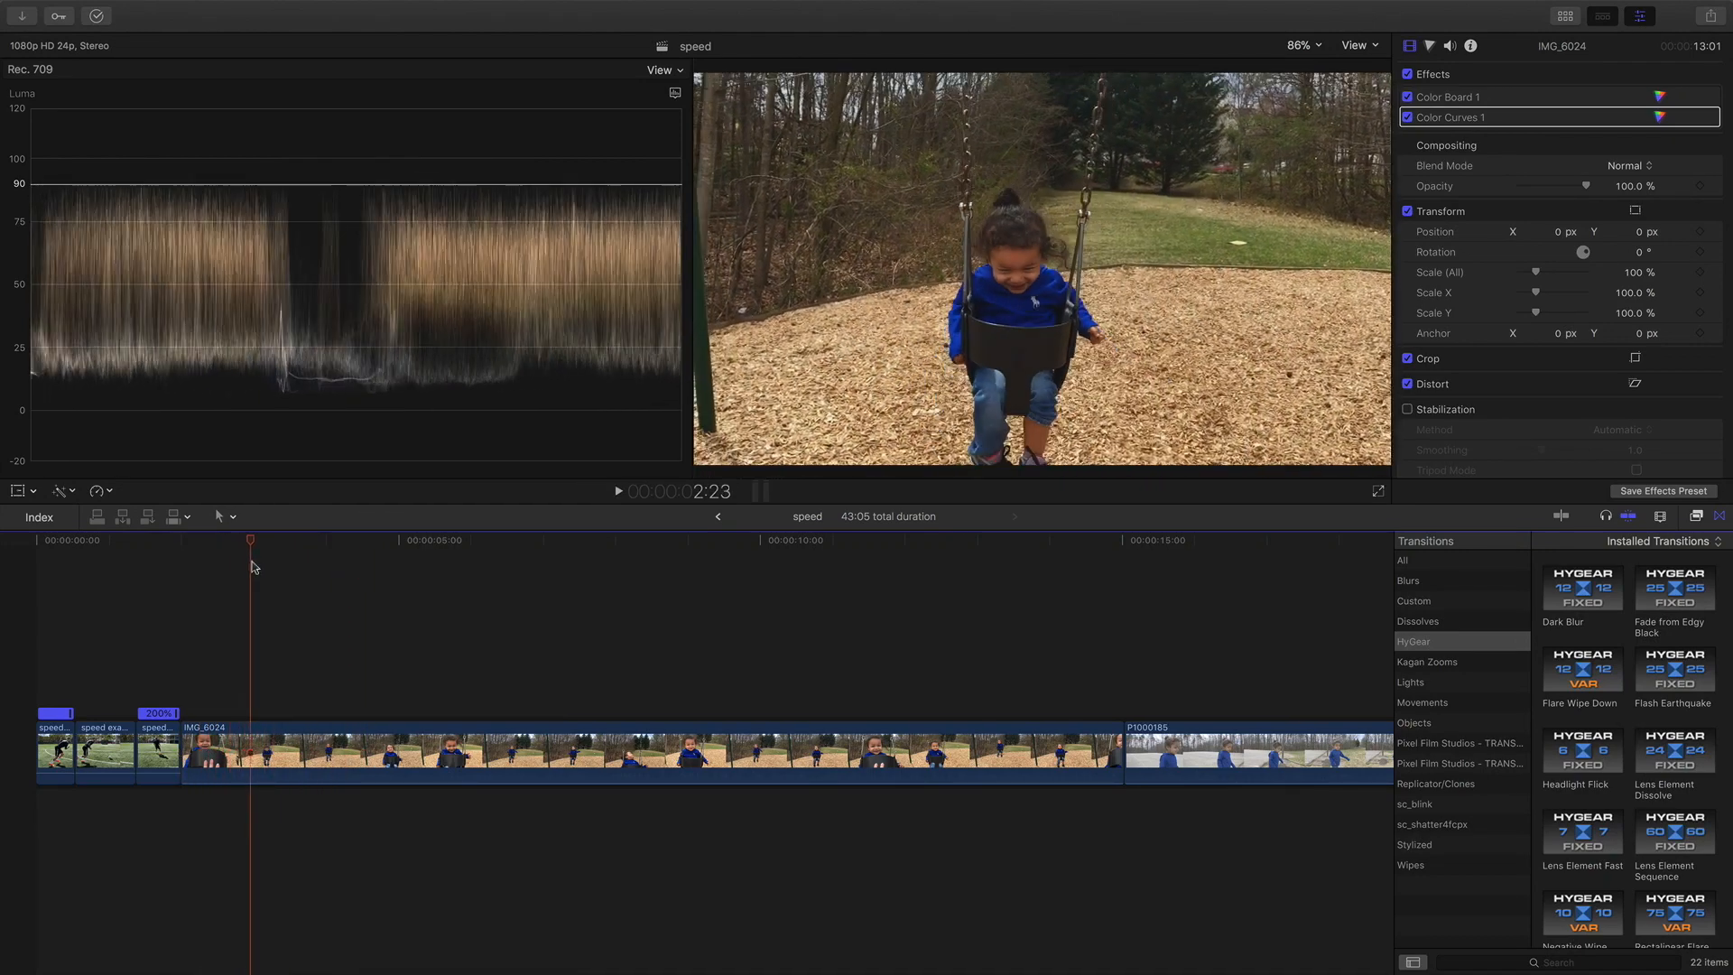
left_click(333, 724)
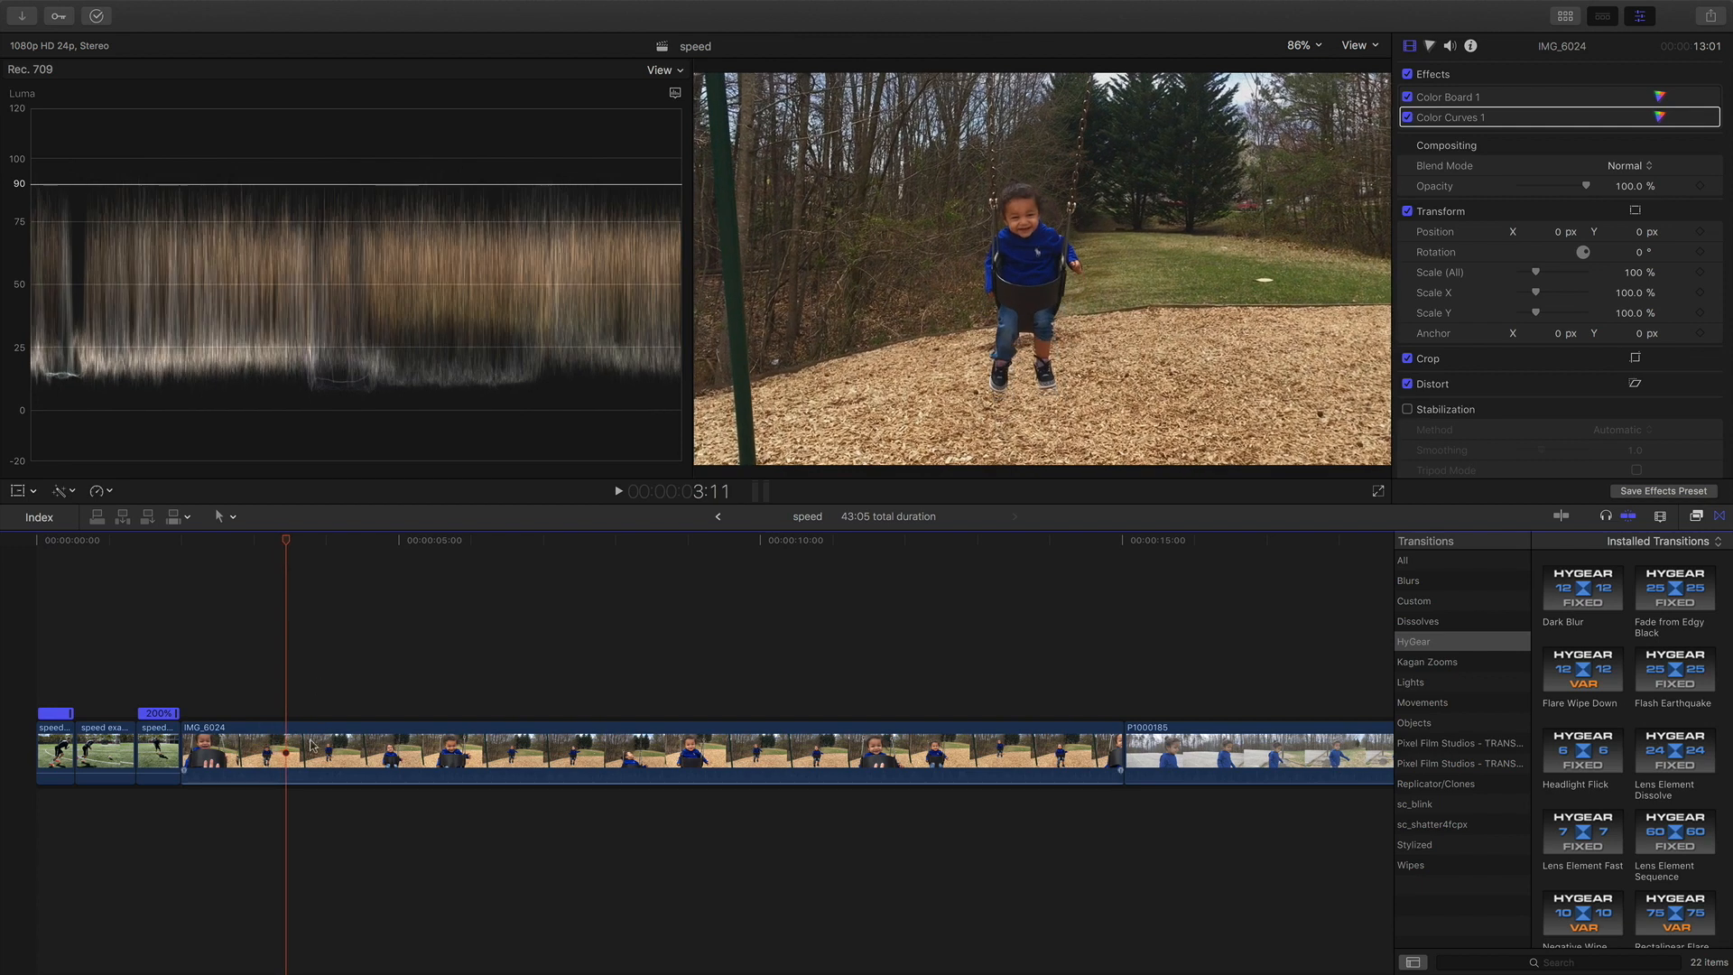
key("b")
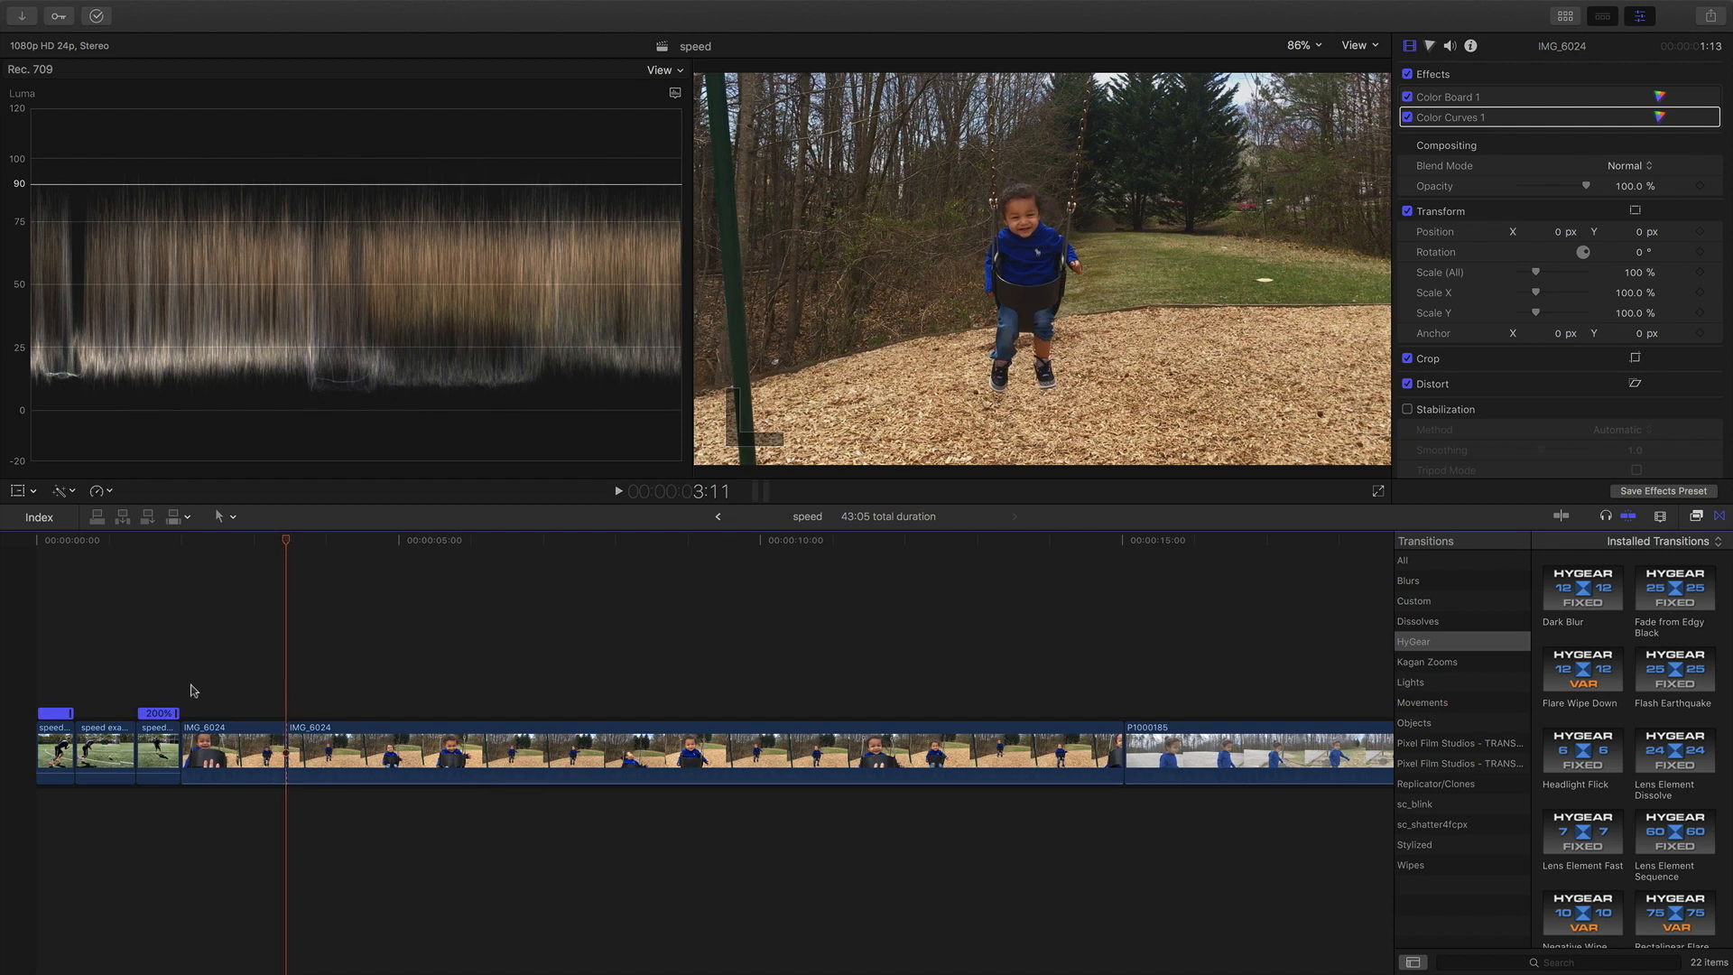
left_click(189, 749)
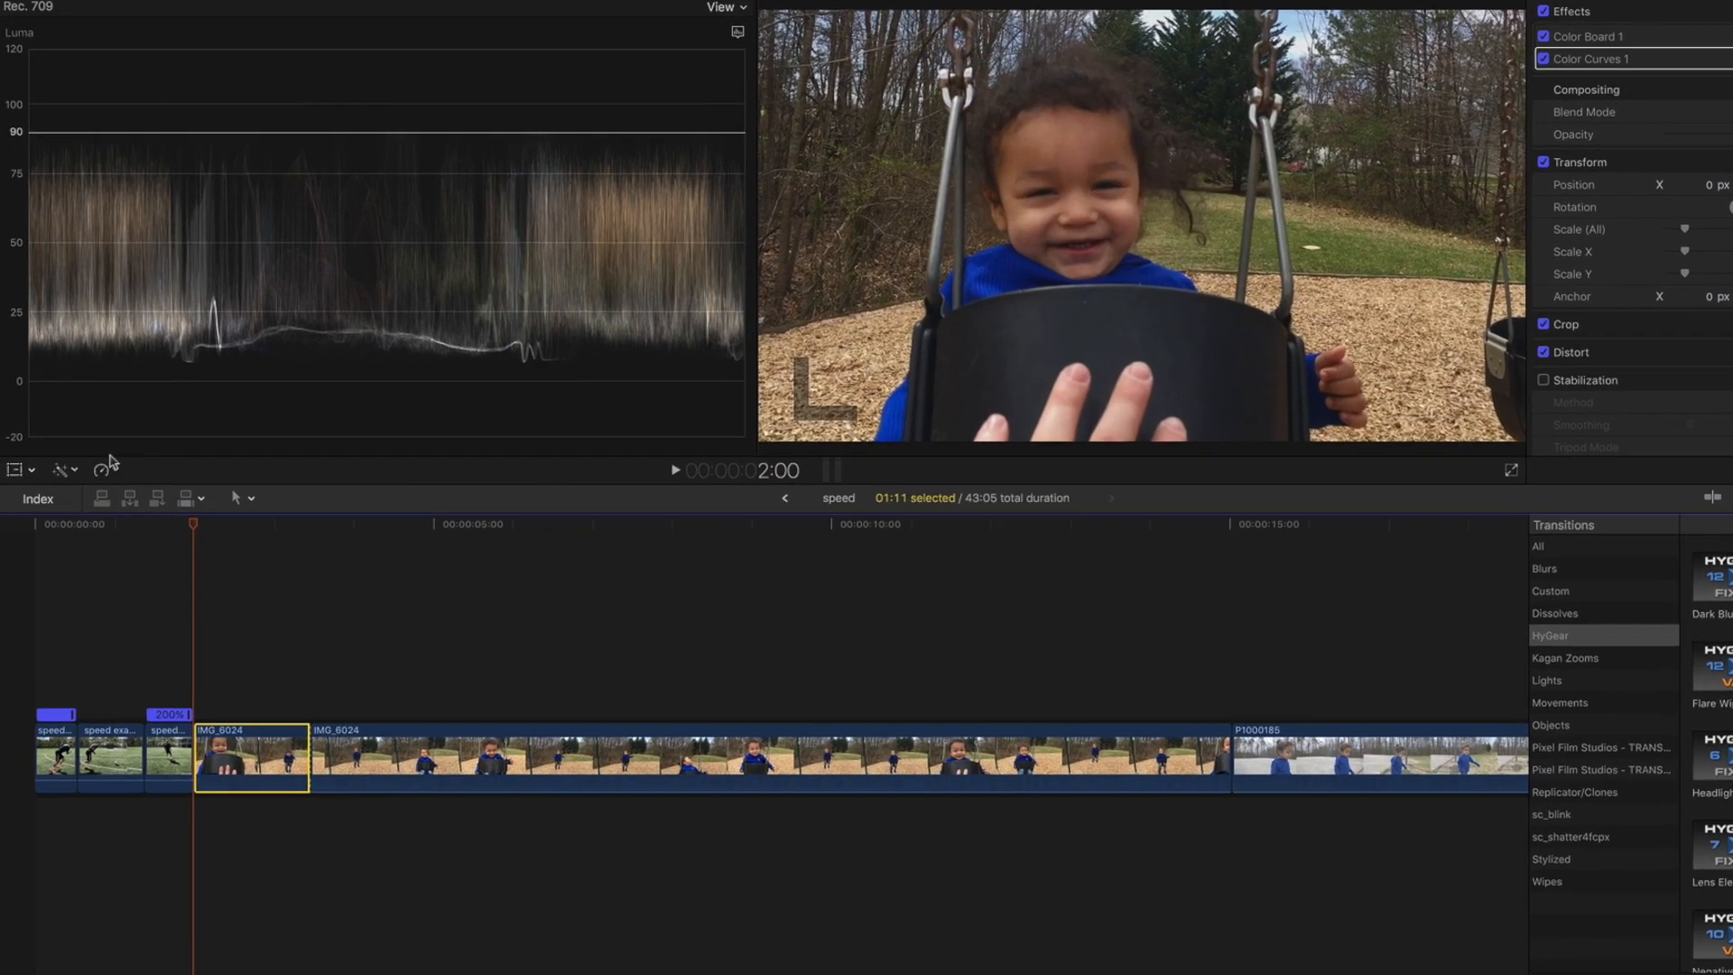
left_click(105, 491)
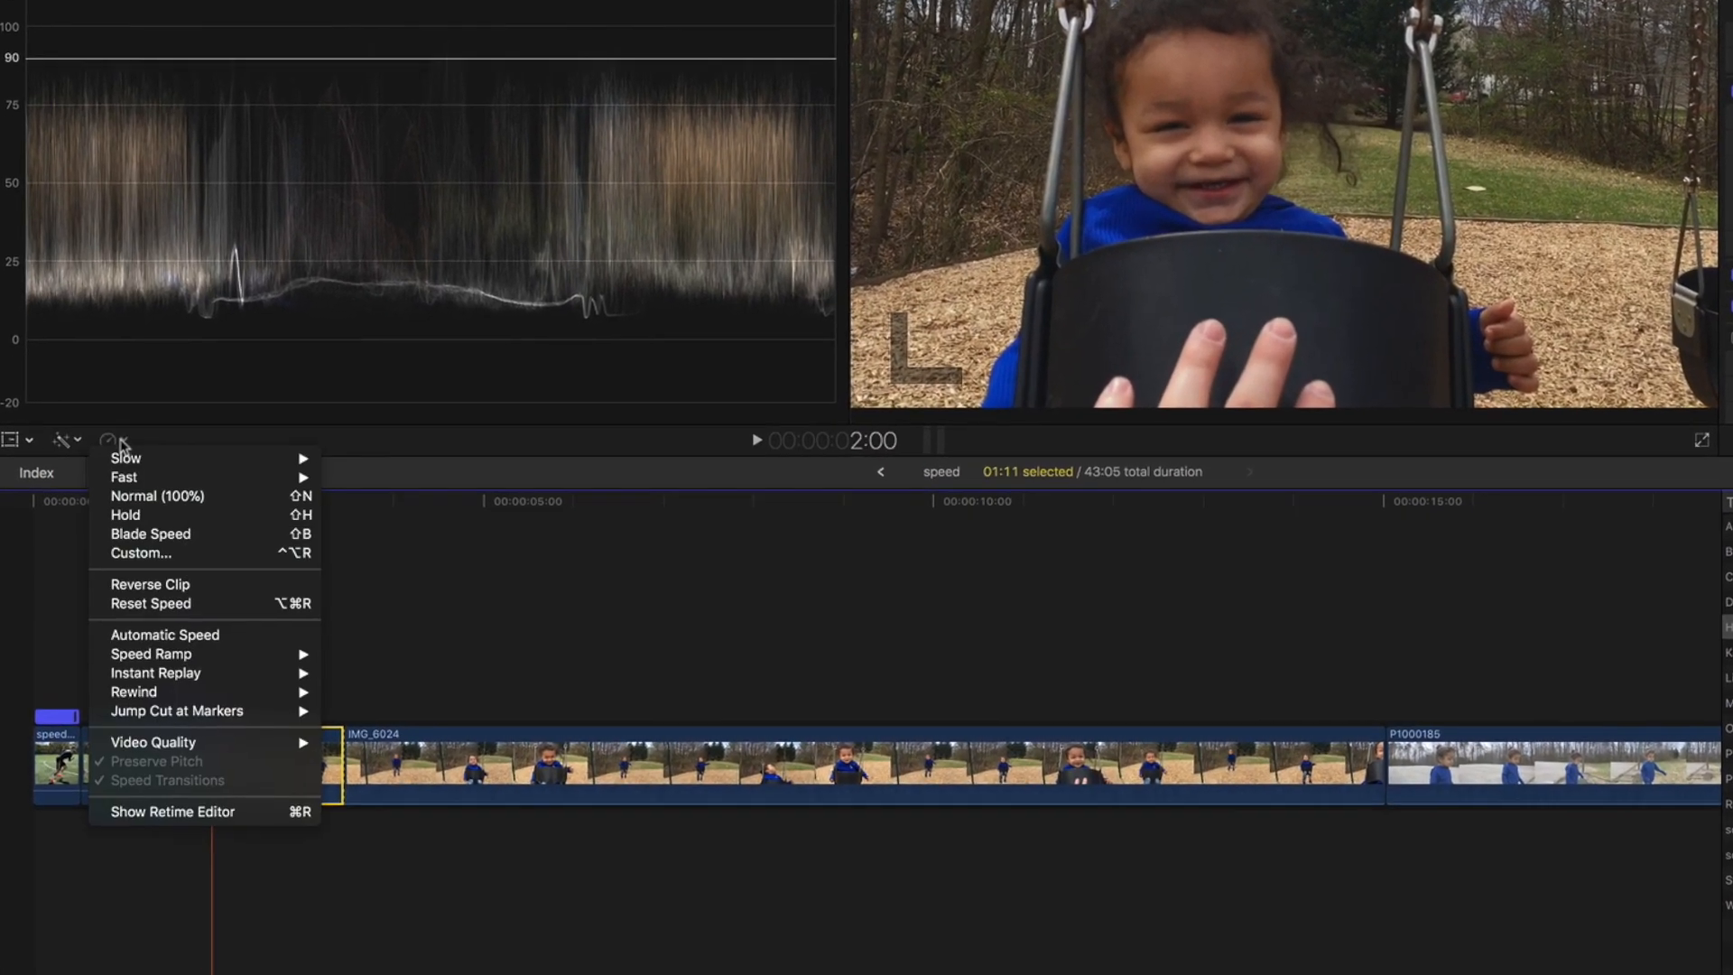
mouse_move(178, 476)
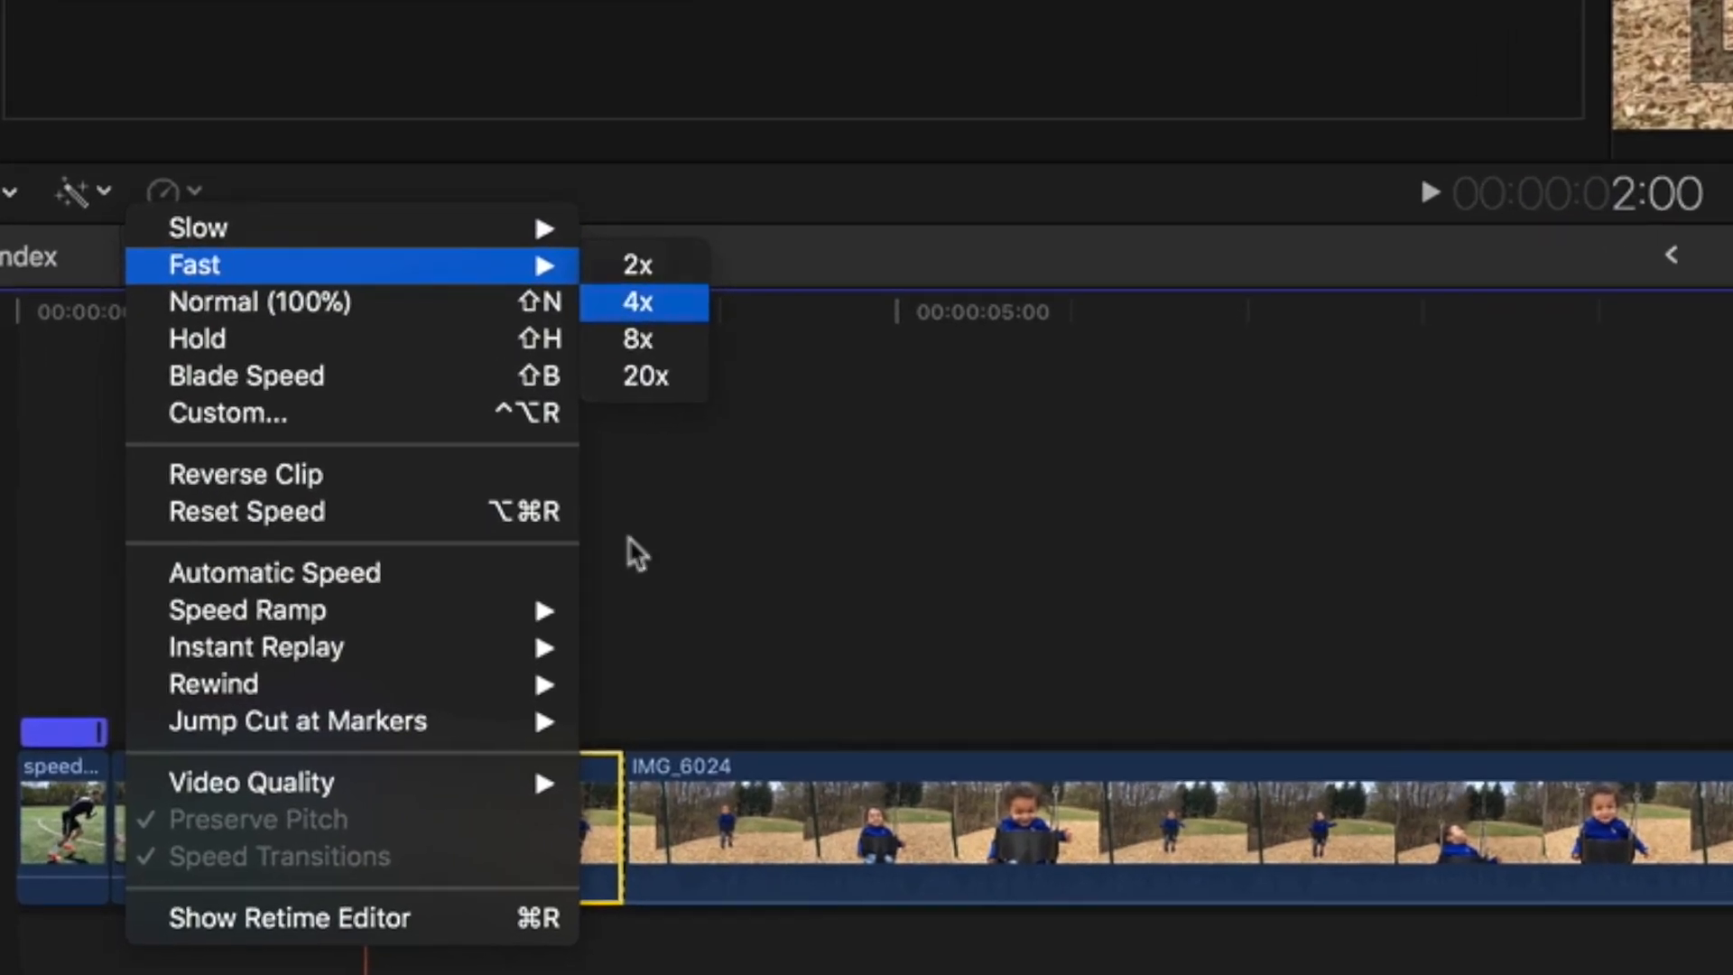
left_click(637, 301)
Step: Split the rest of IMG_6024 at 3:01 and slow the segment right after the fast part to 50%
key("space")
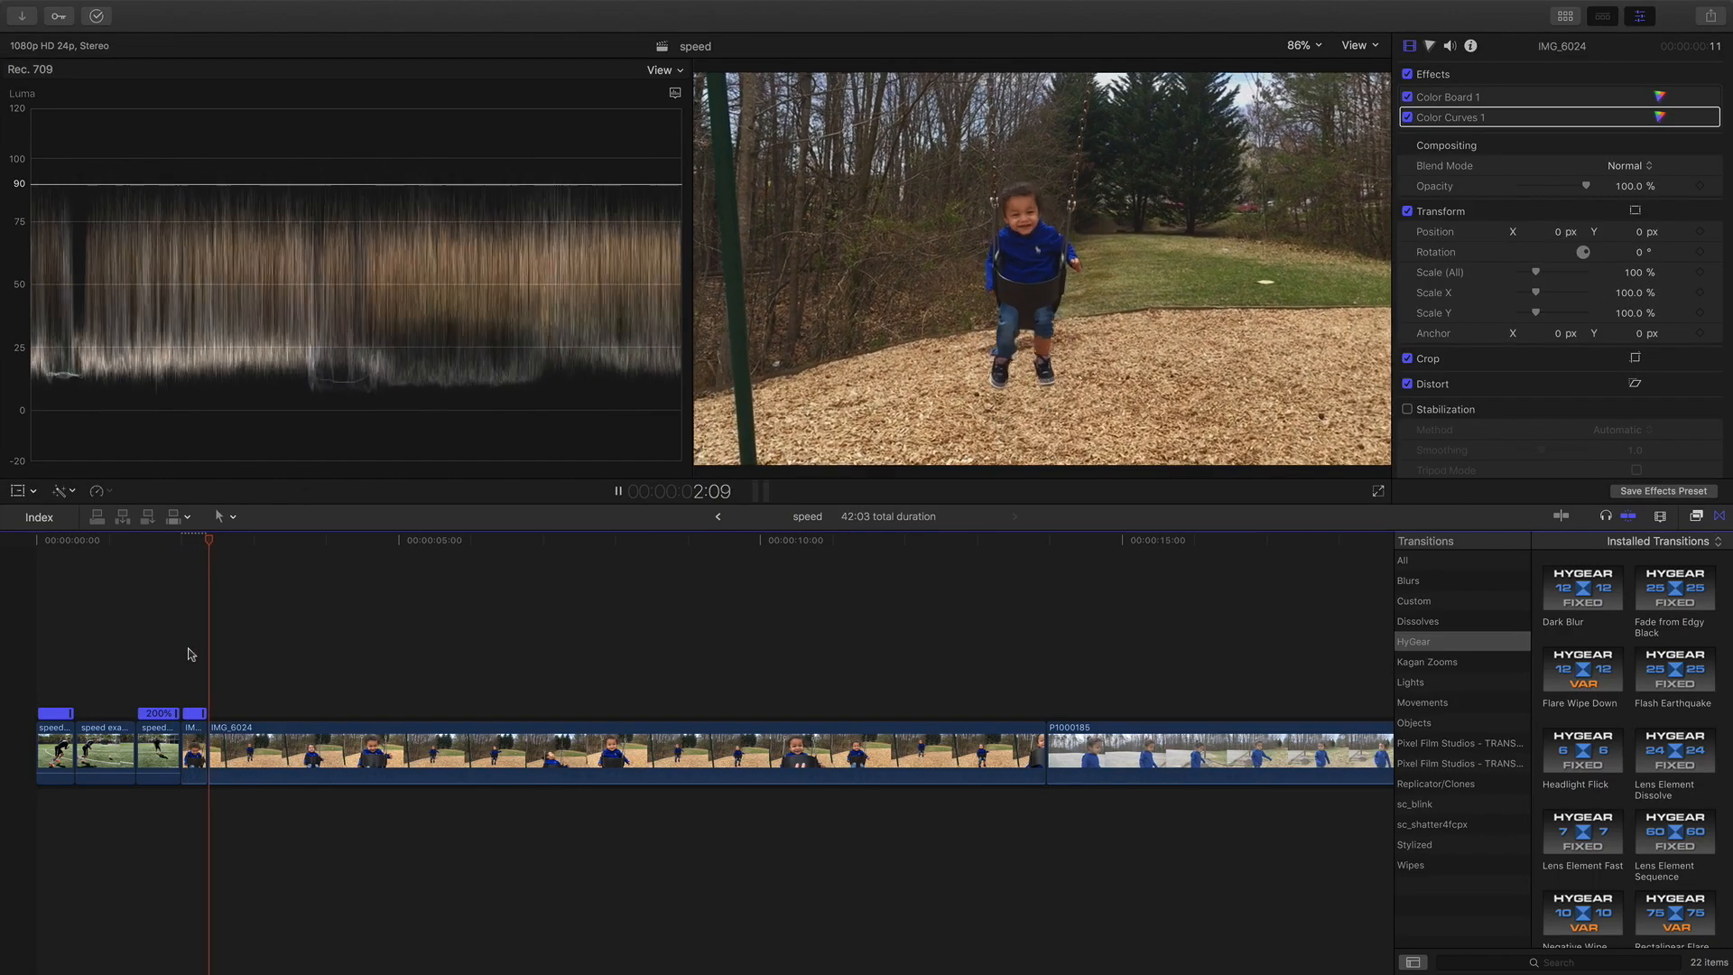
key("space")
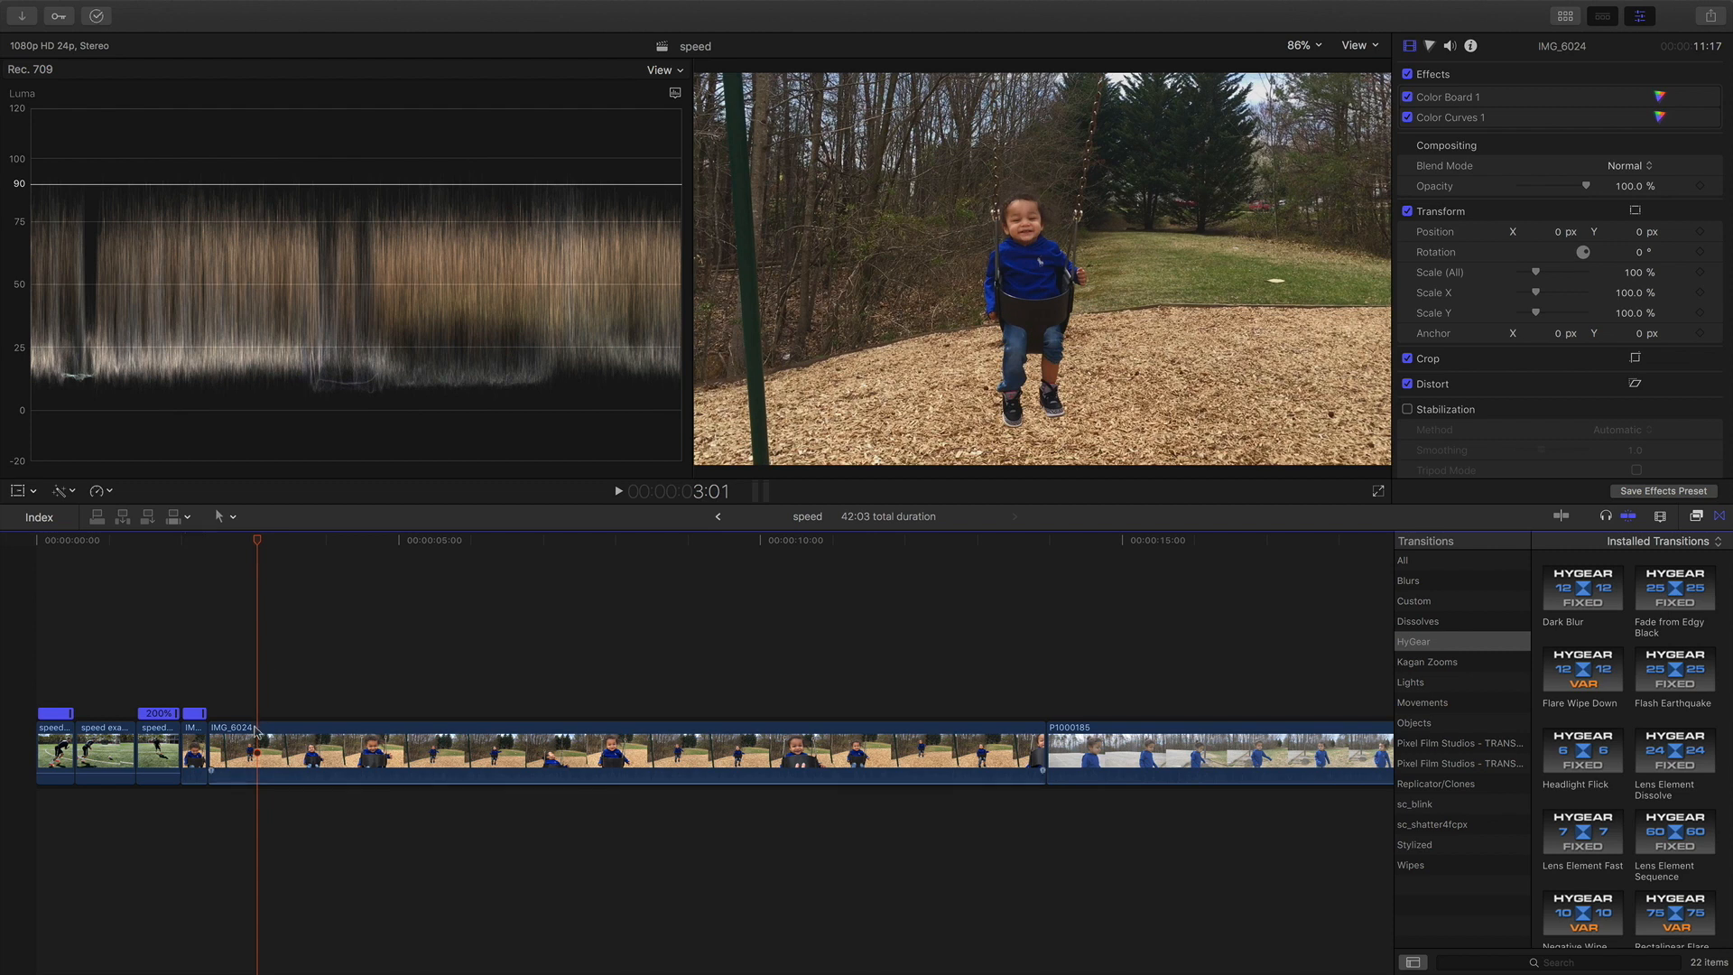
left_click(233, 753)
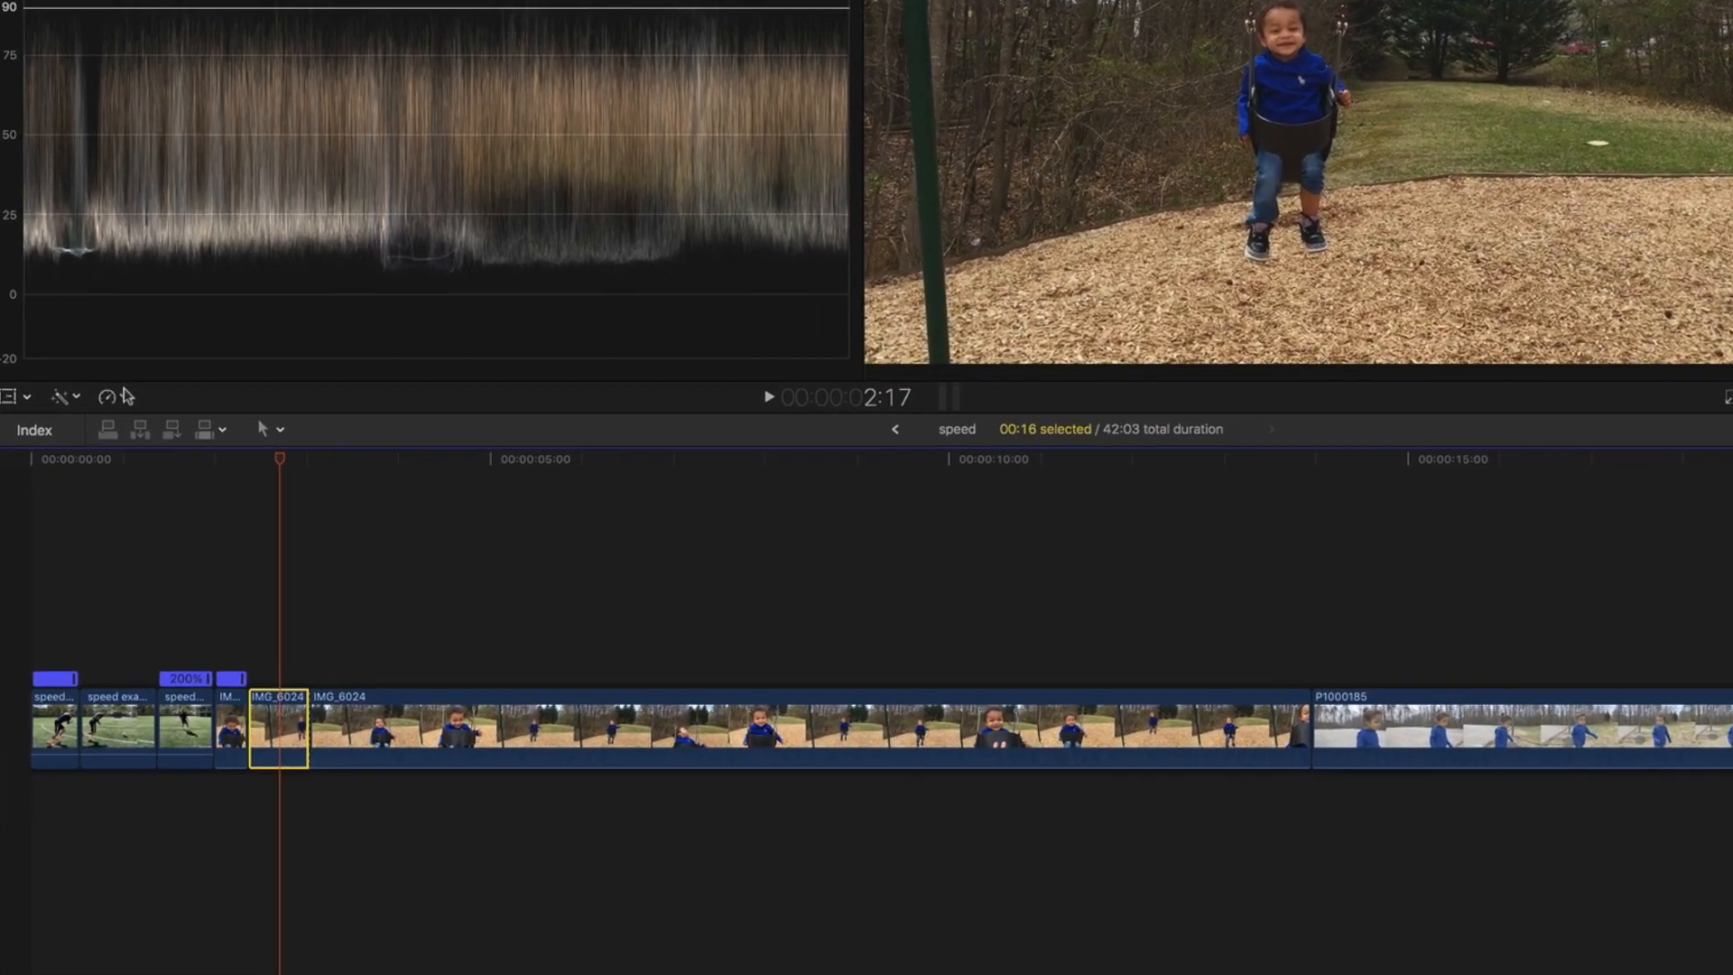
left_click(127, 396)
mouse_move(136, 422)
left_click(406, 423)
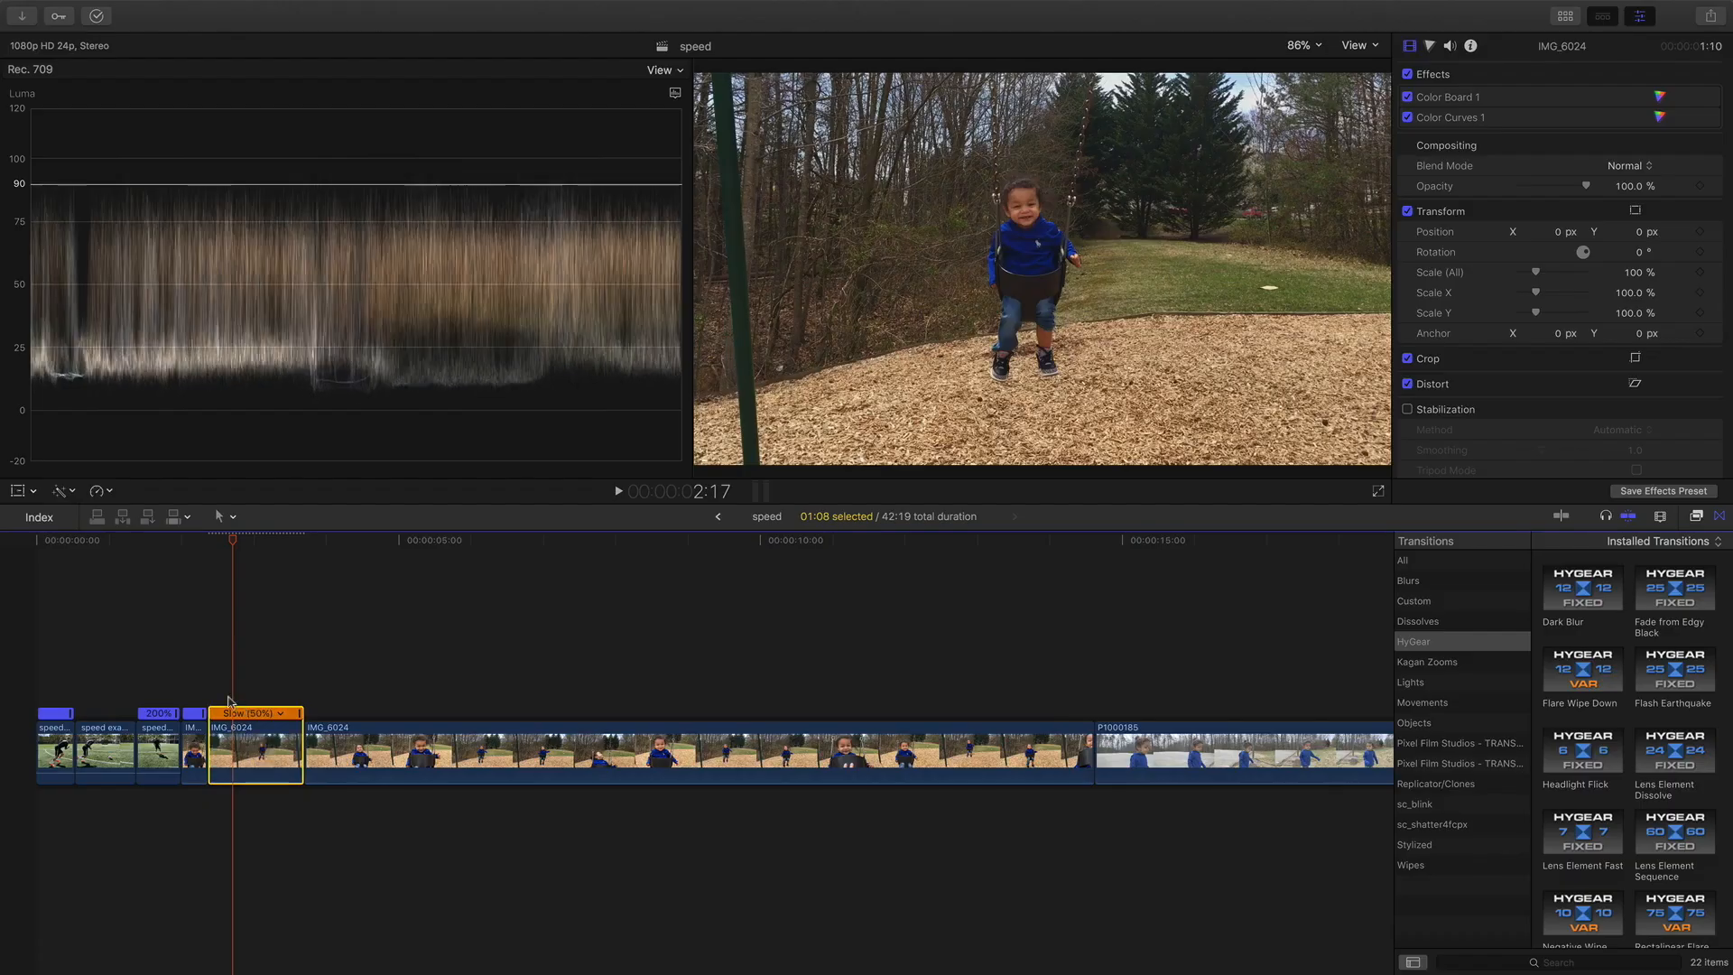
Step: Play back the slowed IMG_6024 segment and set its retiming video quality to Optical Flow
left_click(209, 690)
key("space")
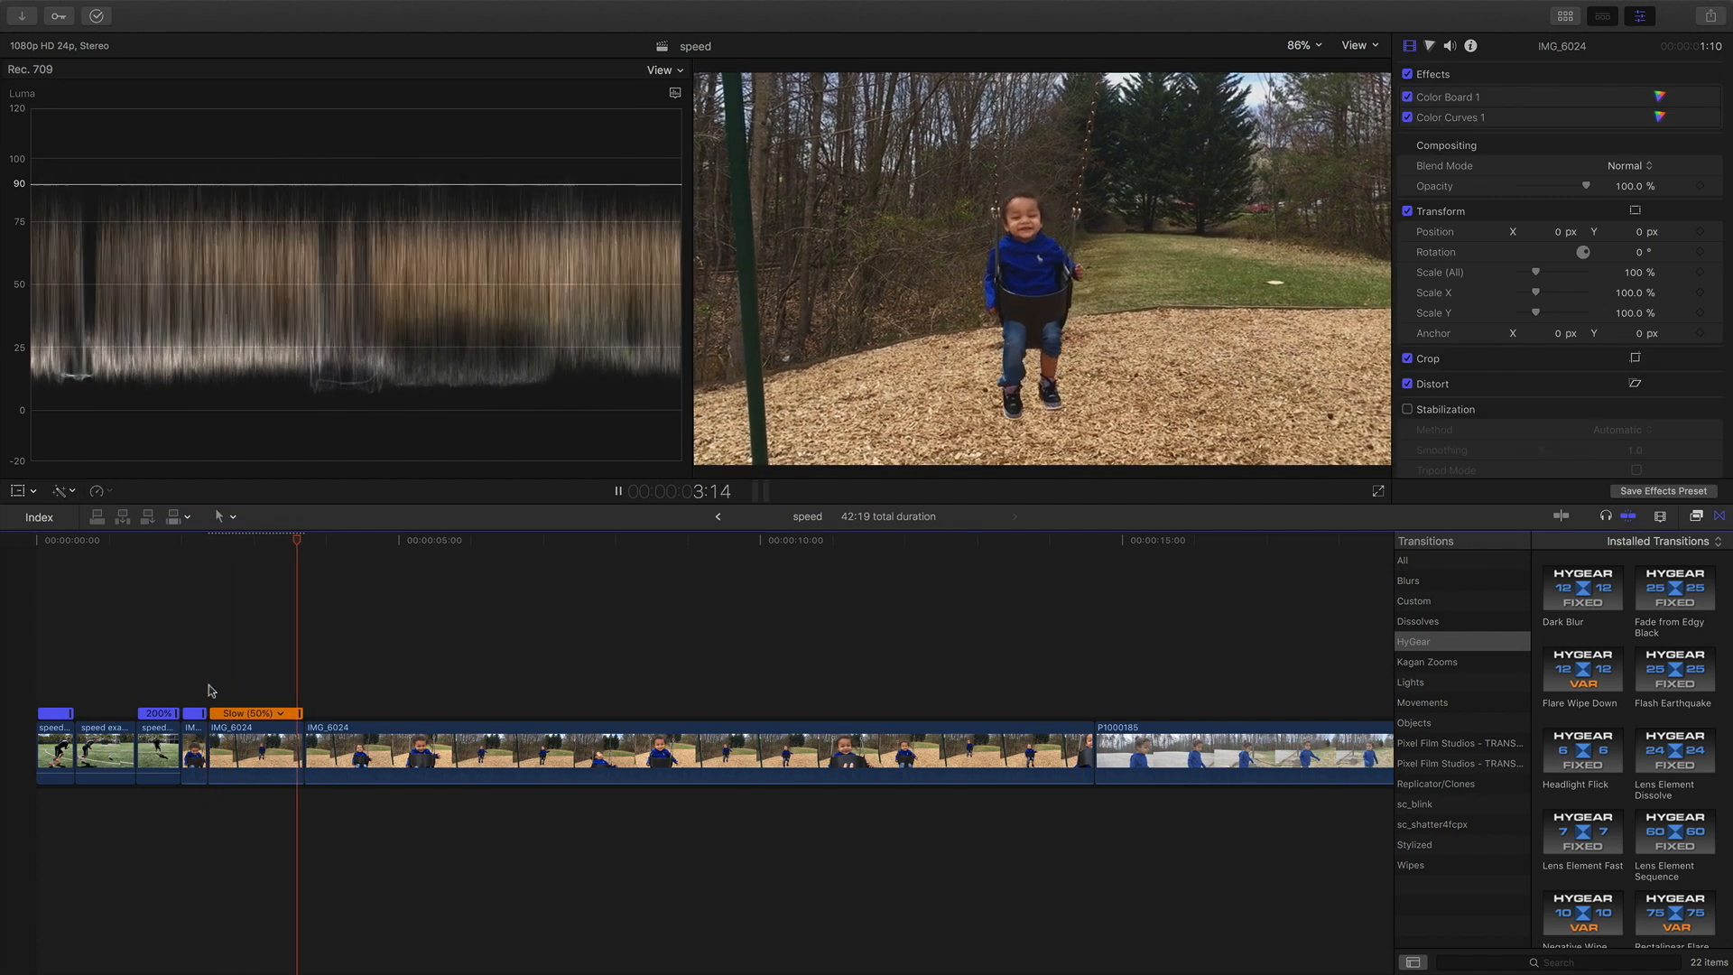
left_click(209, 689)
left_click(241, 754)
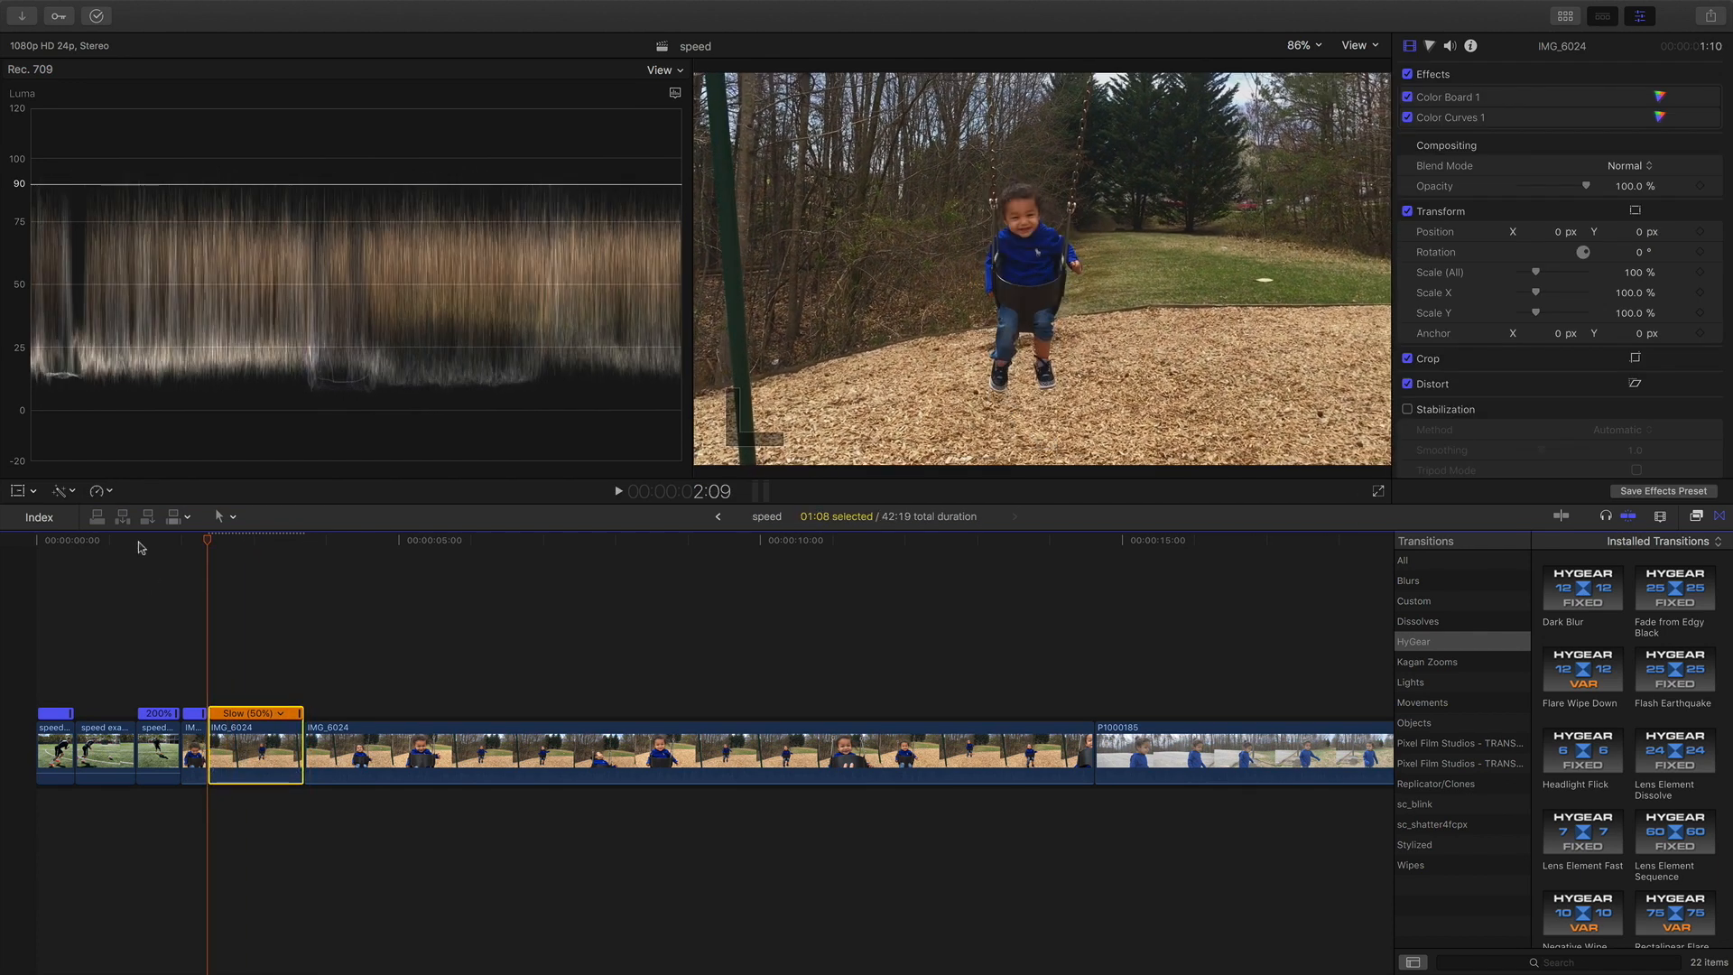
left_click(109, 492)
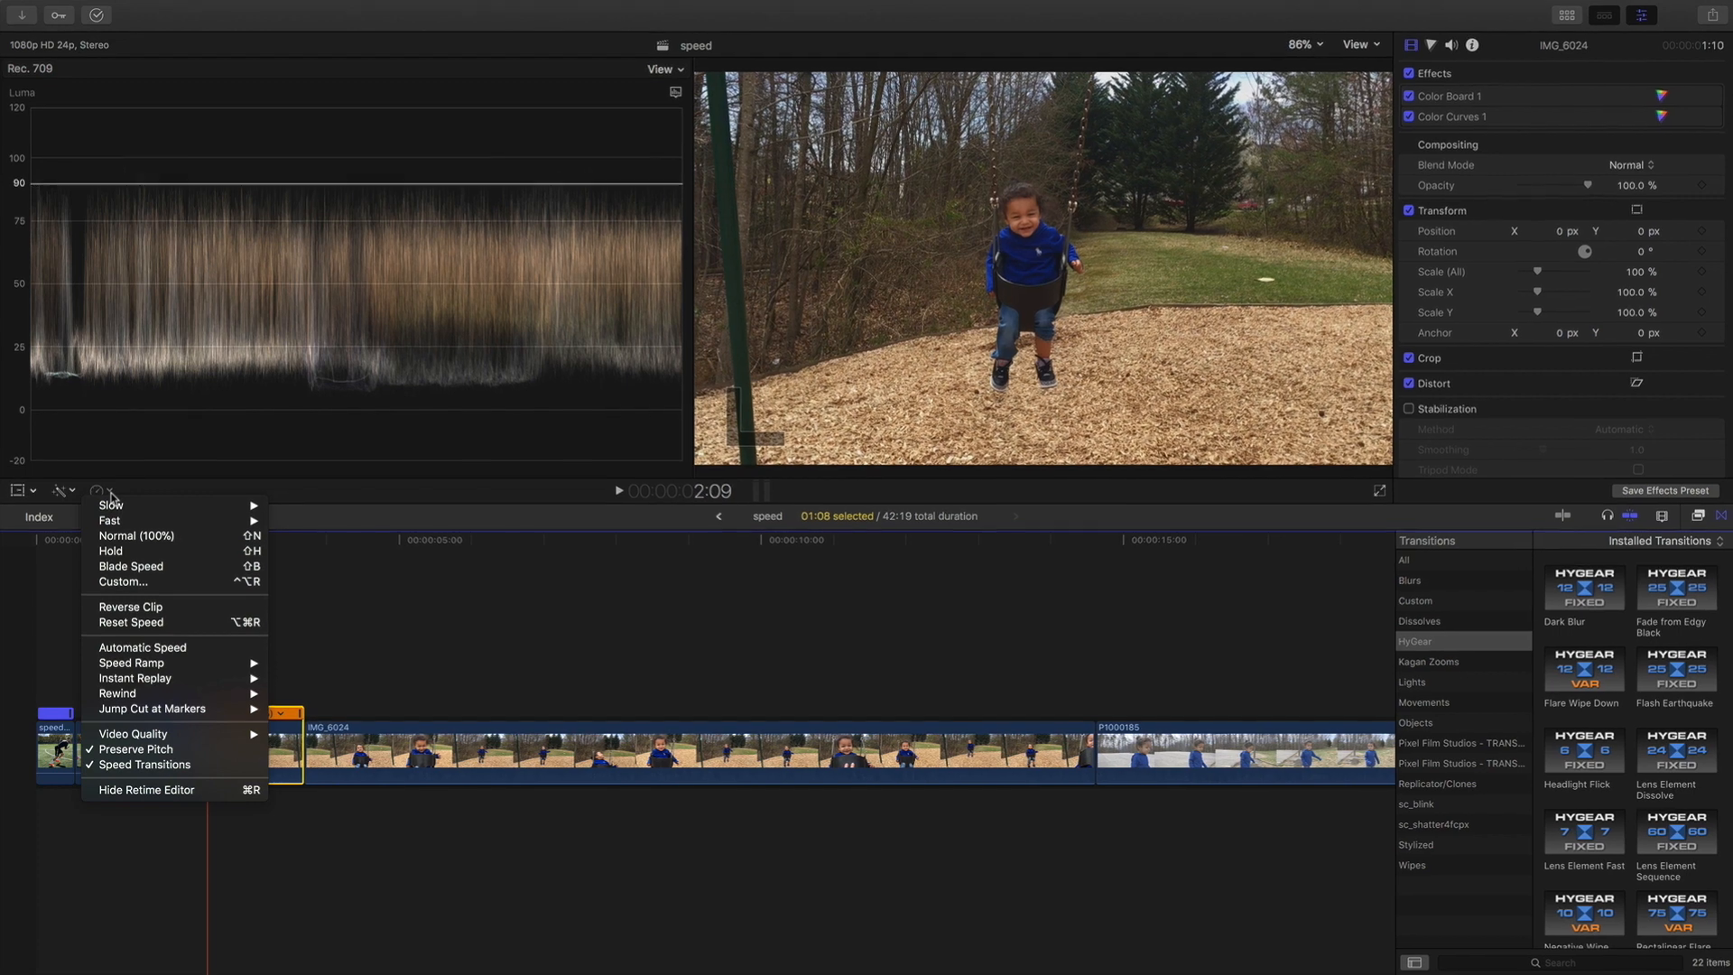
mouse_move(149, 734)
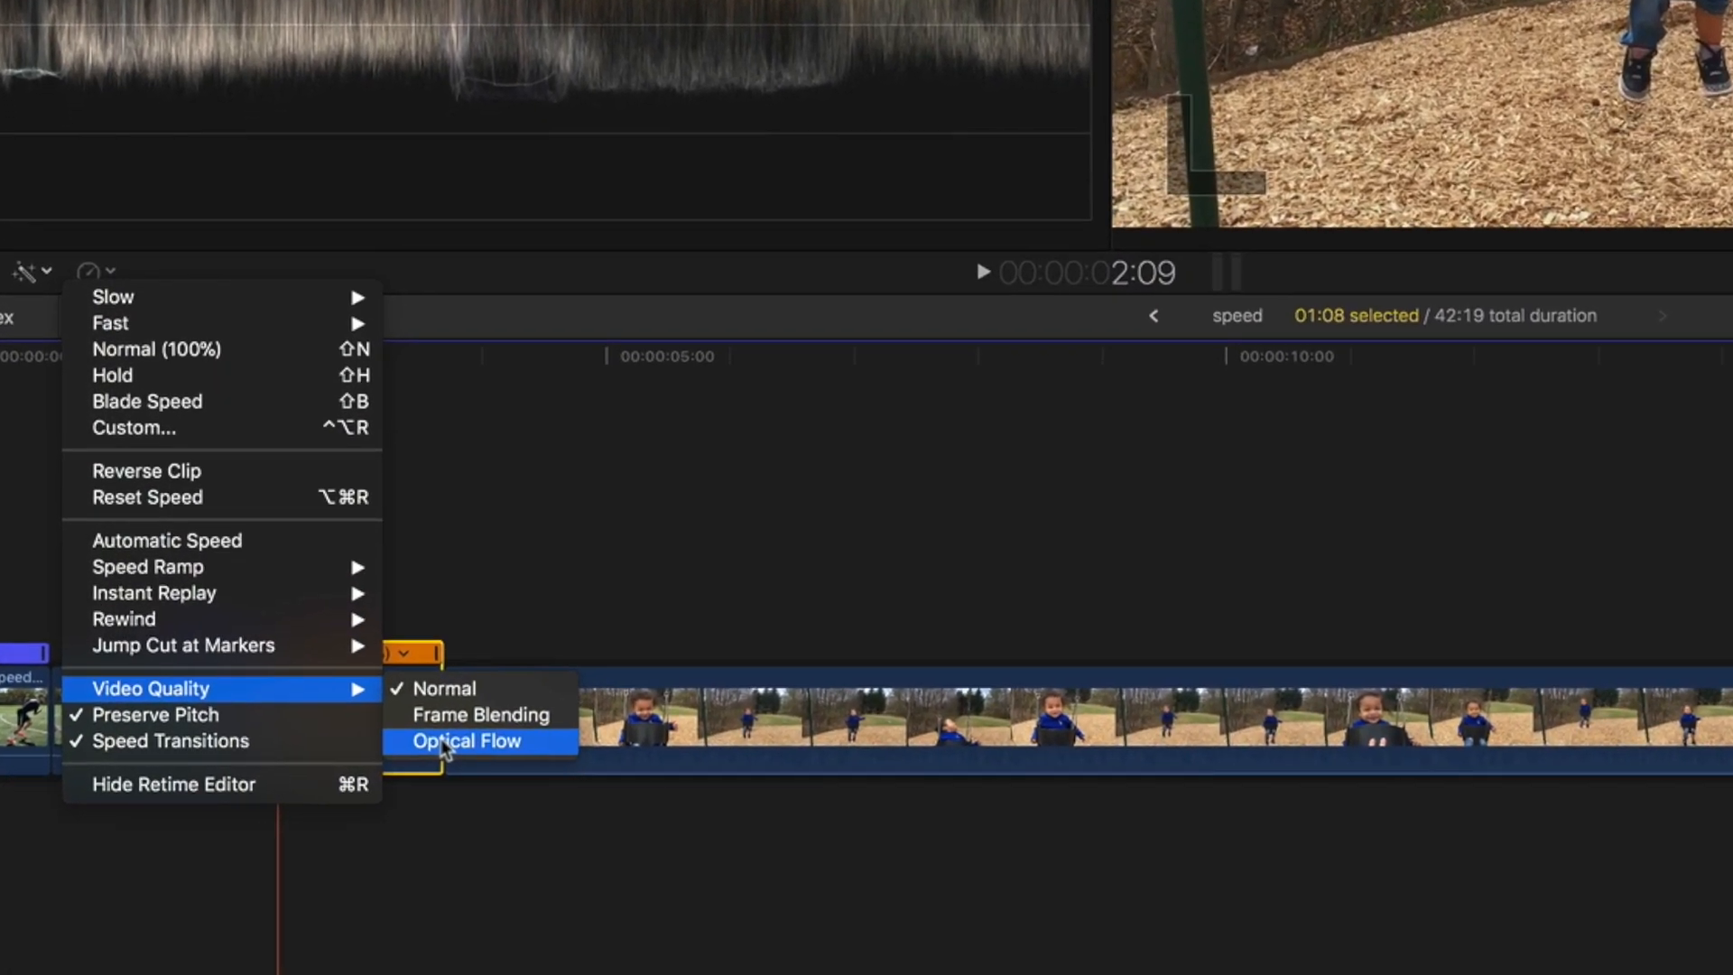
left_click(411, 750)
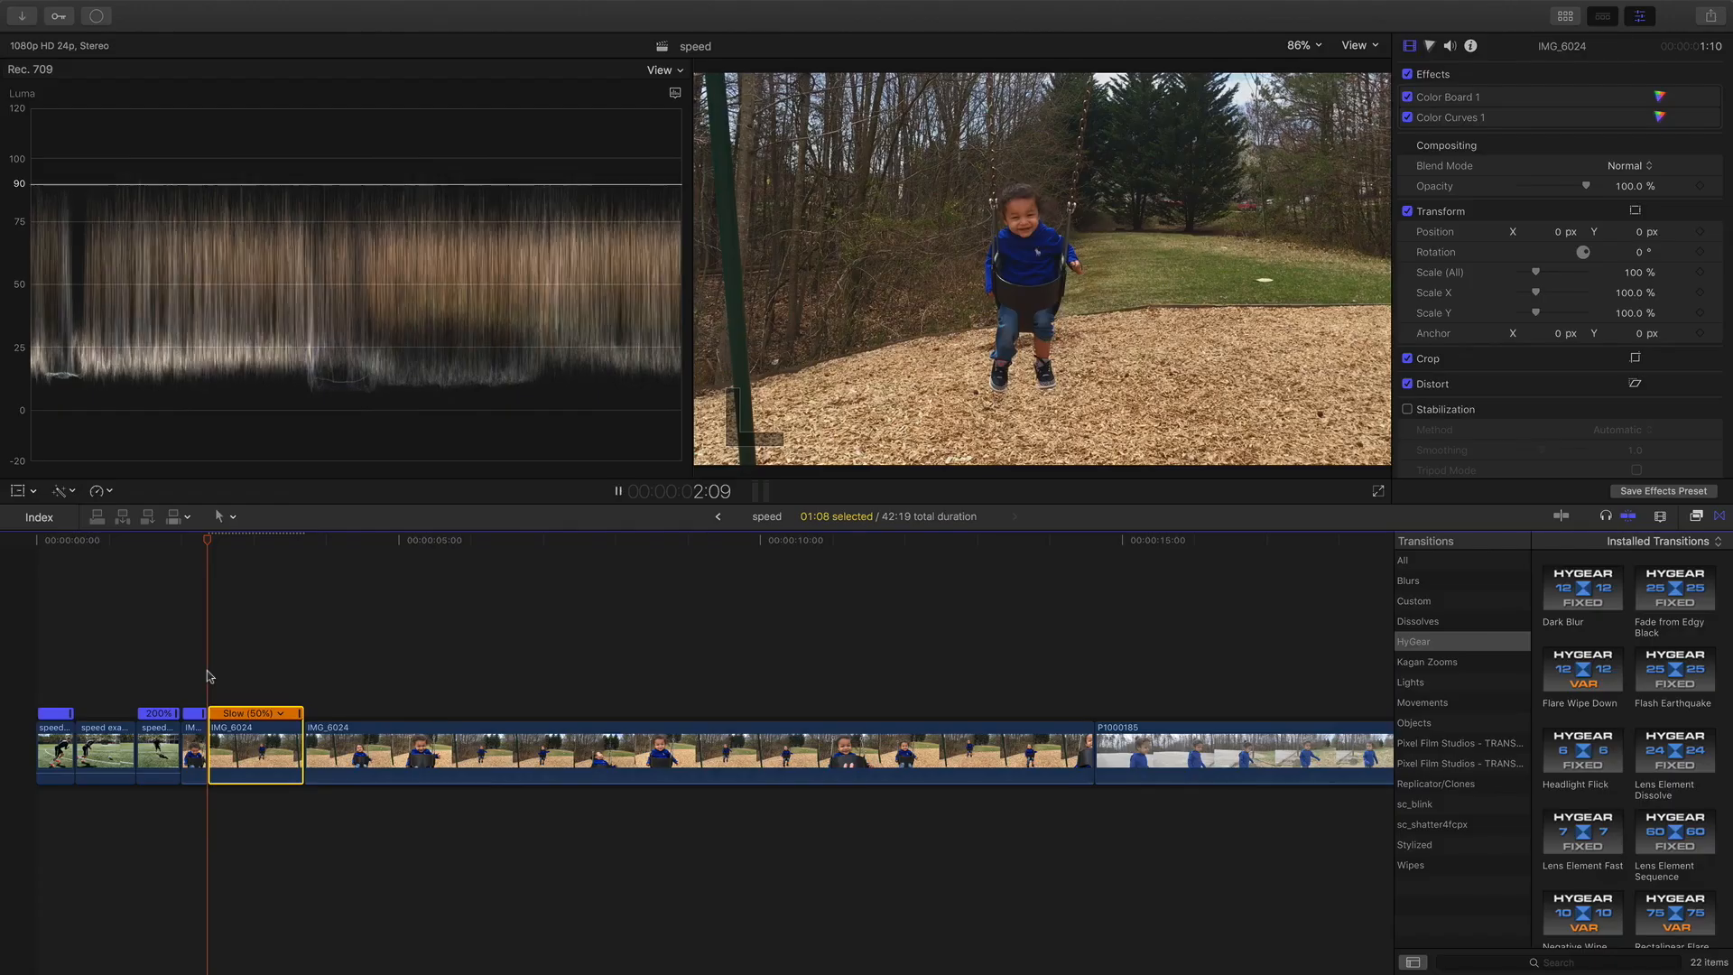
Step: Split IMG_6024 at 5:03 as the swing comes close and speed the segment after the slow part up to 4x
key("space")
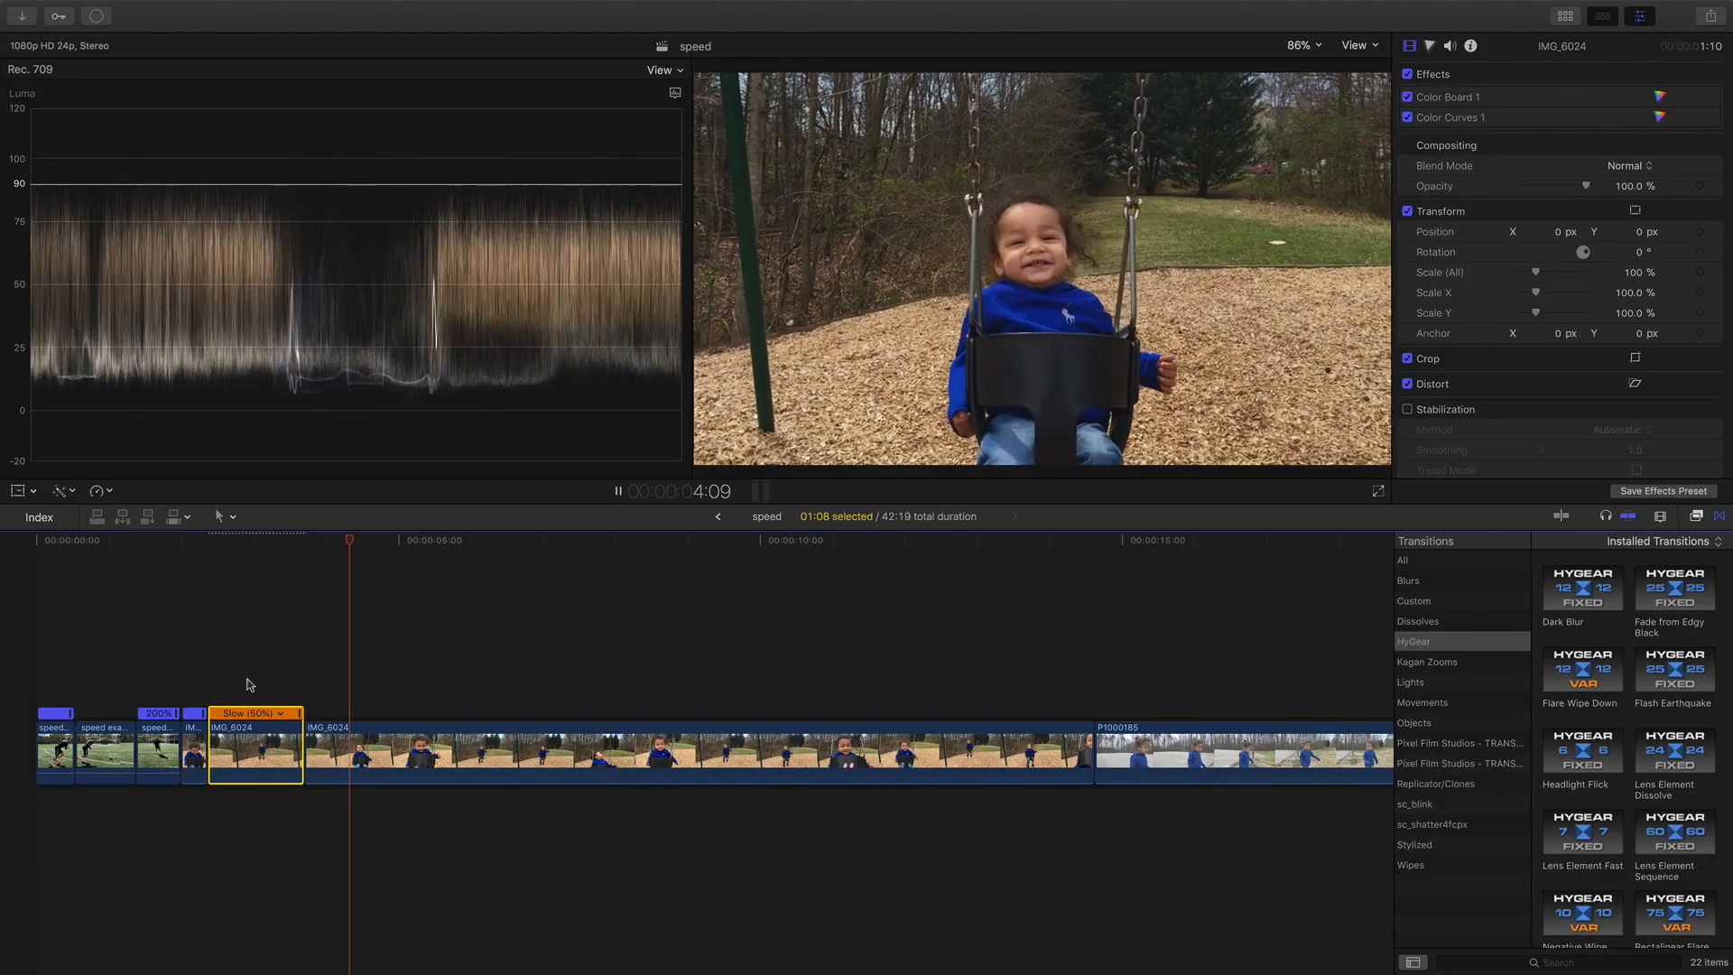
key("space")
key("super+b")
left_click(380, 754)
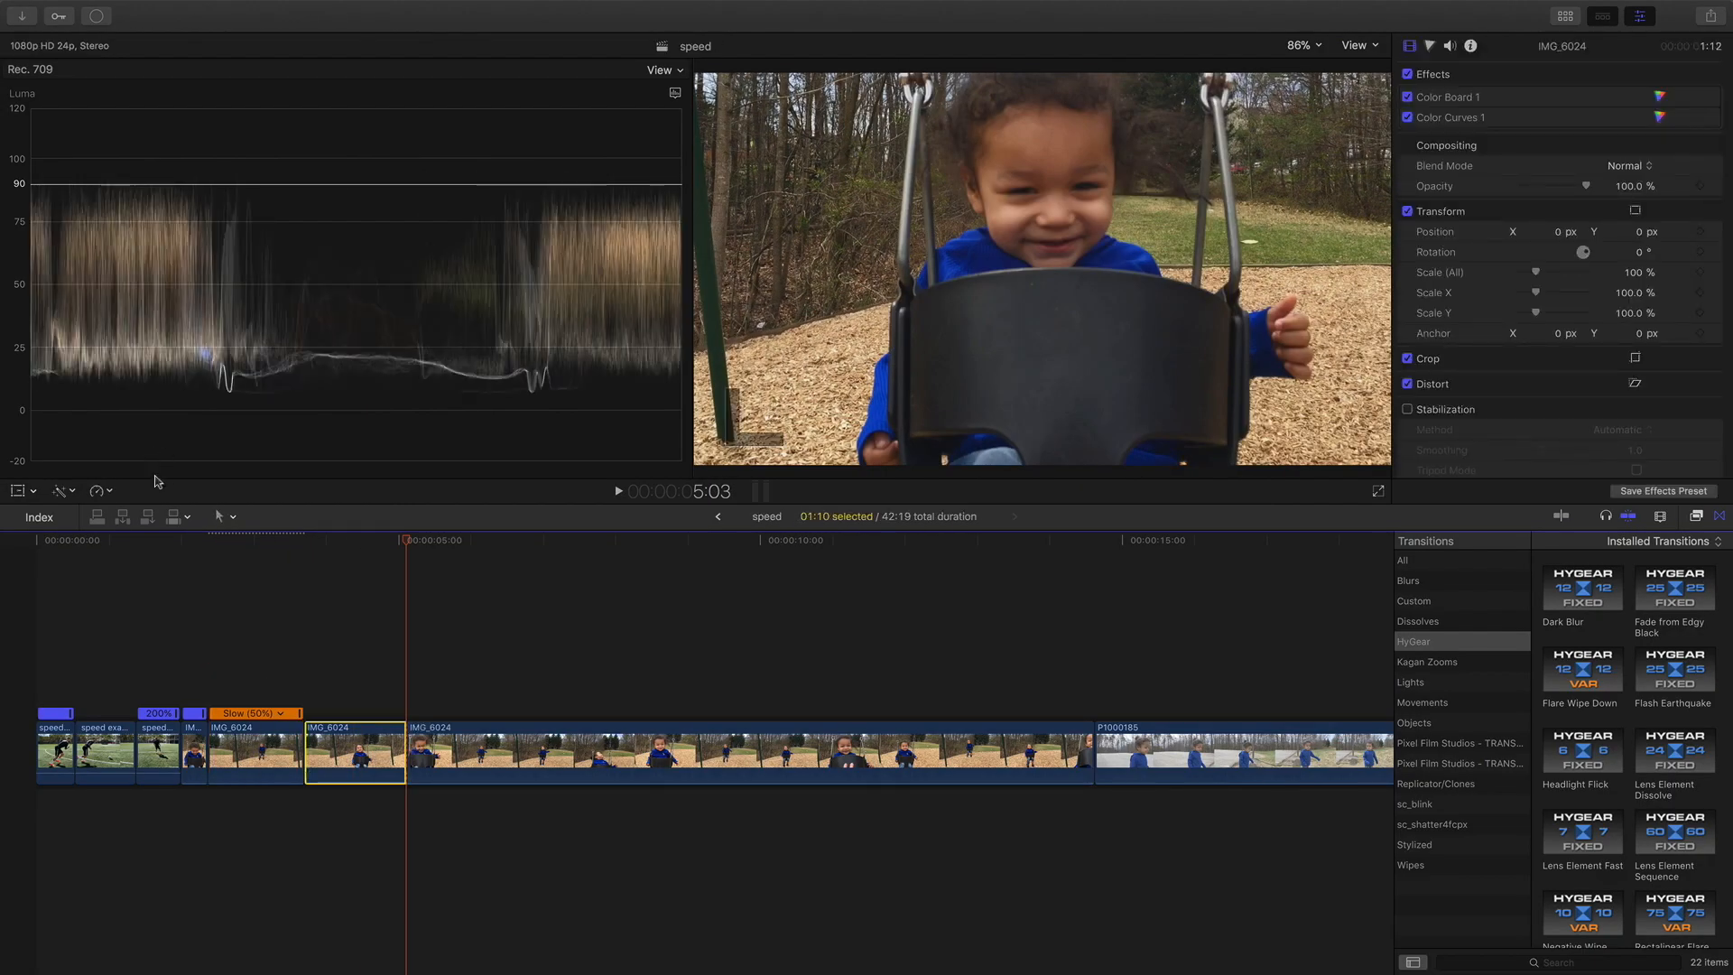
left_click(101, 491)
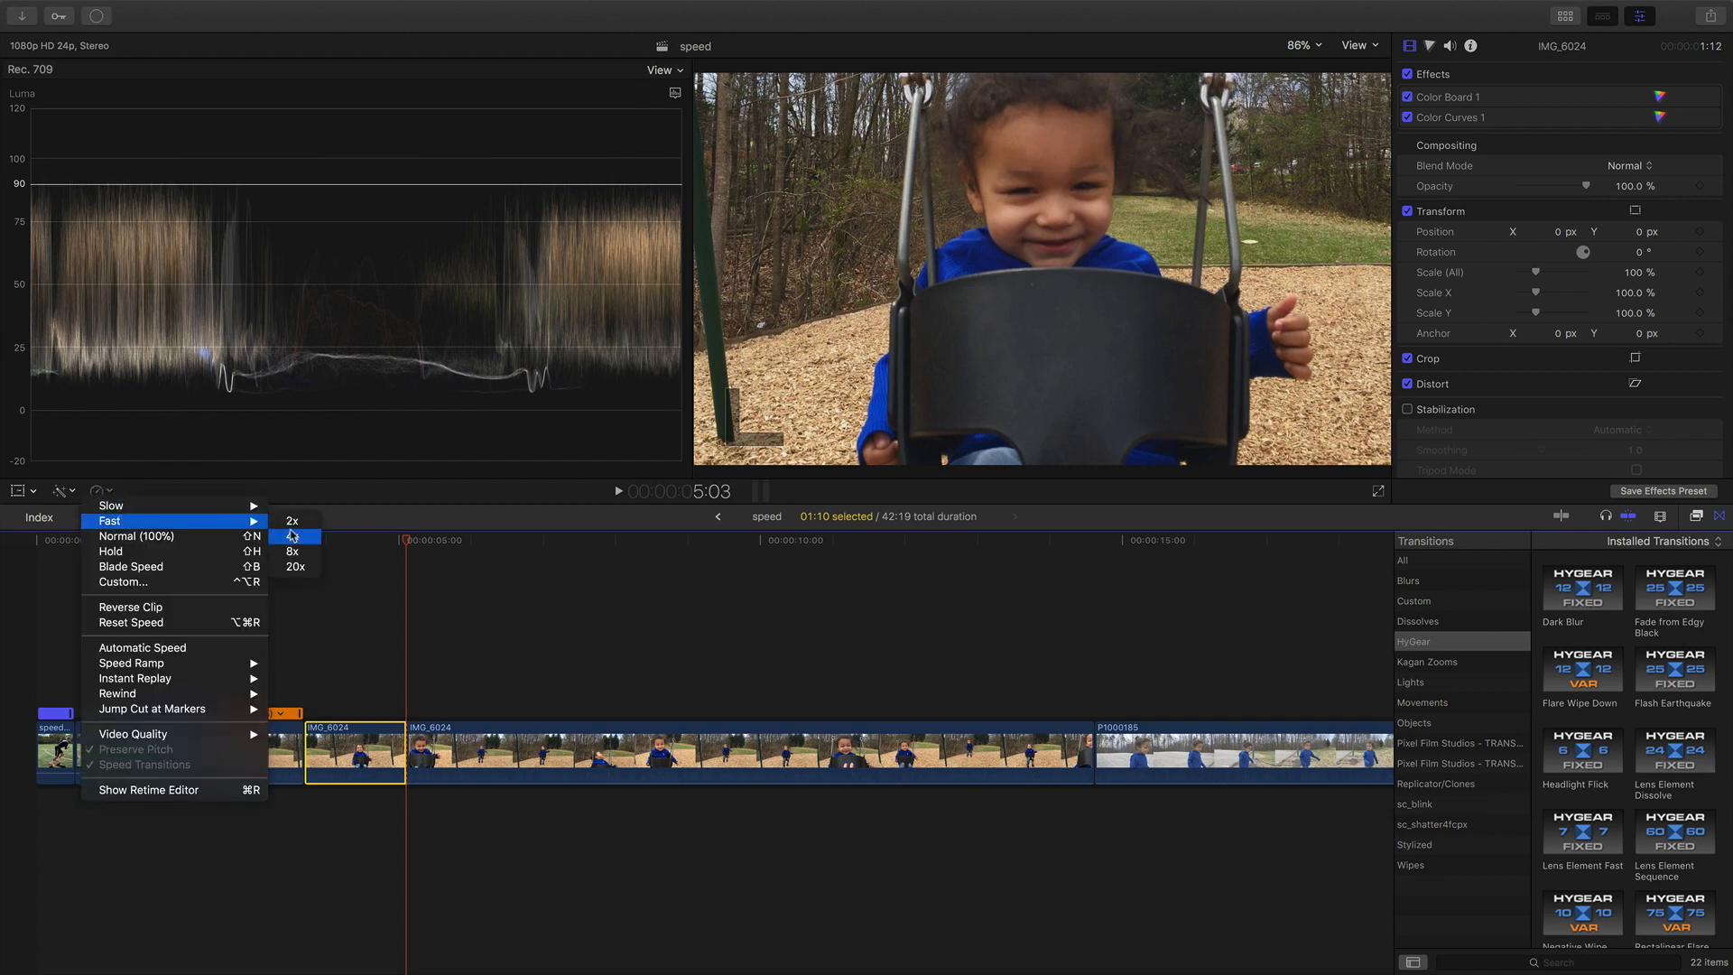
left_click(292, 535)
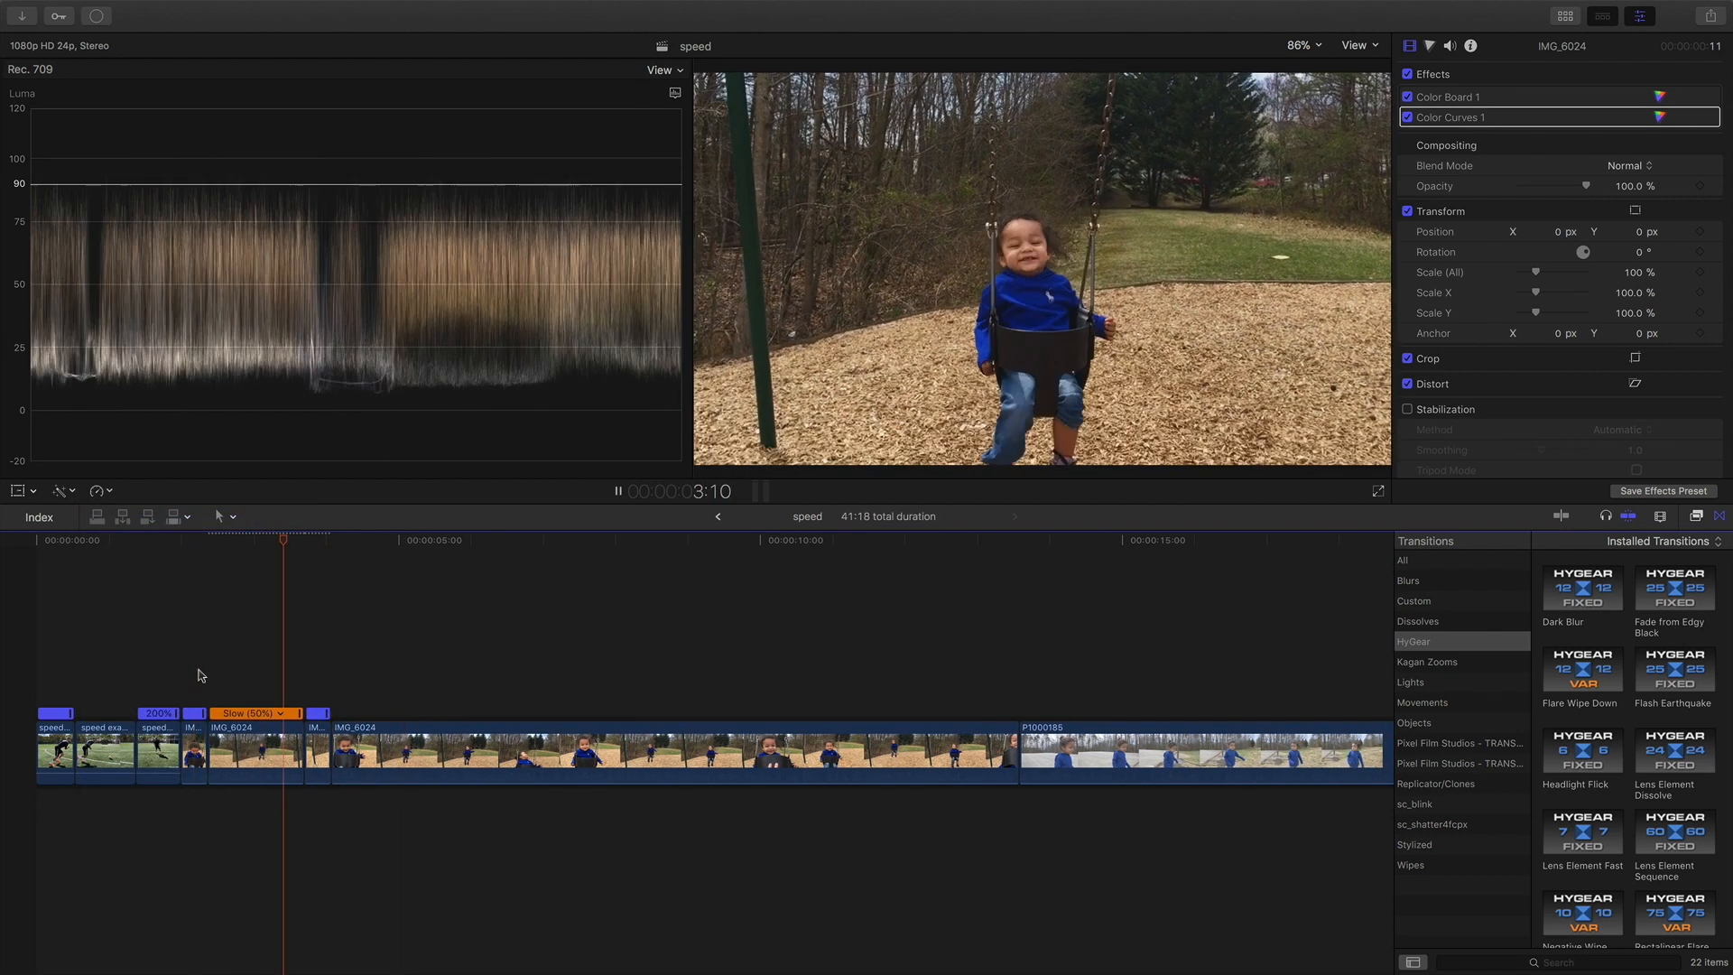
Step: Split off the next swing segment of IMG_6024, slow it to 50% and set its video quality to Optical Flow
left_click(445, 548)
key("super+b")
left_click(388, 751)
left_click(101, 491)
left_click(299, 507)
left_click(101, 491)
left_click(319, 766)
Step: Review the second slow section, split IMG_6024 at 8:15 and speed the segment before the cut up to 4x
left_click(332, 659)
key("space")
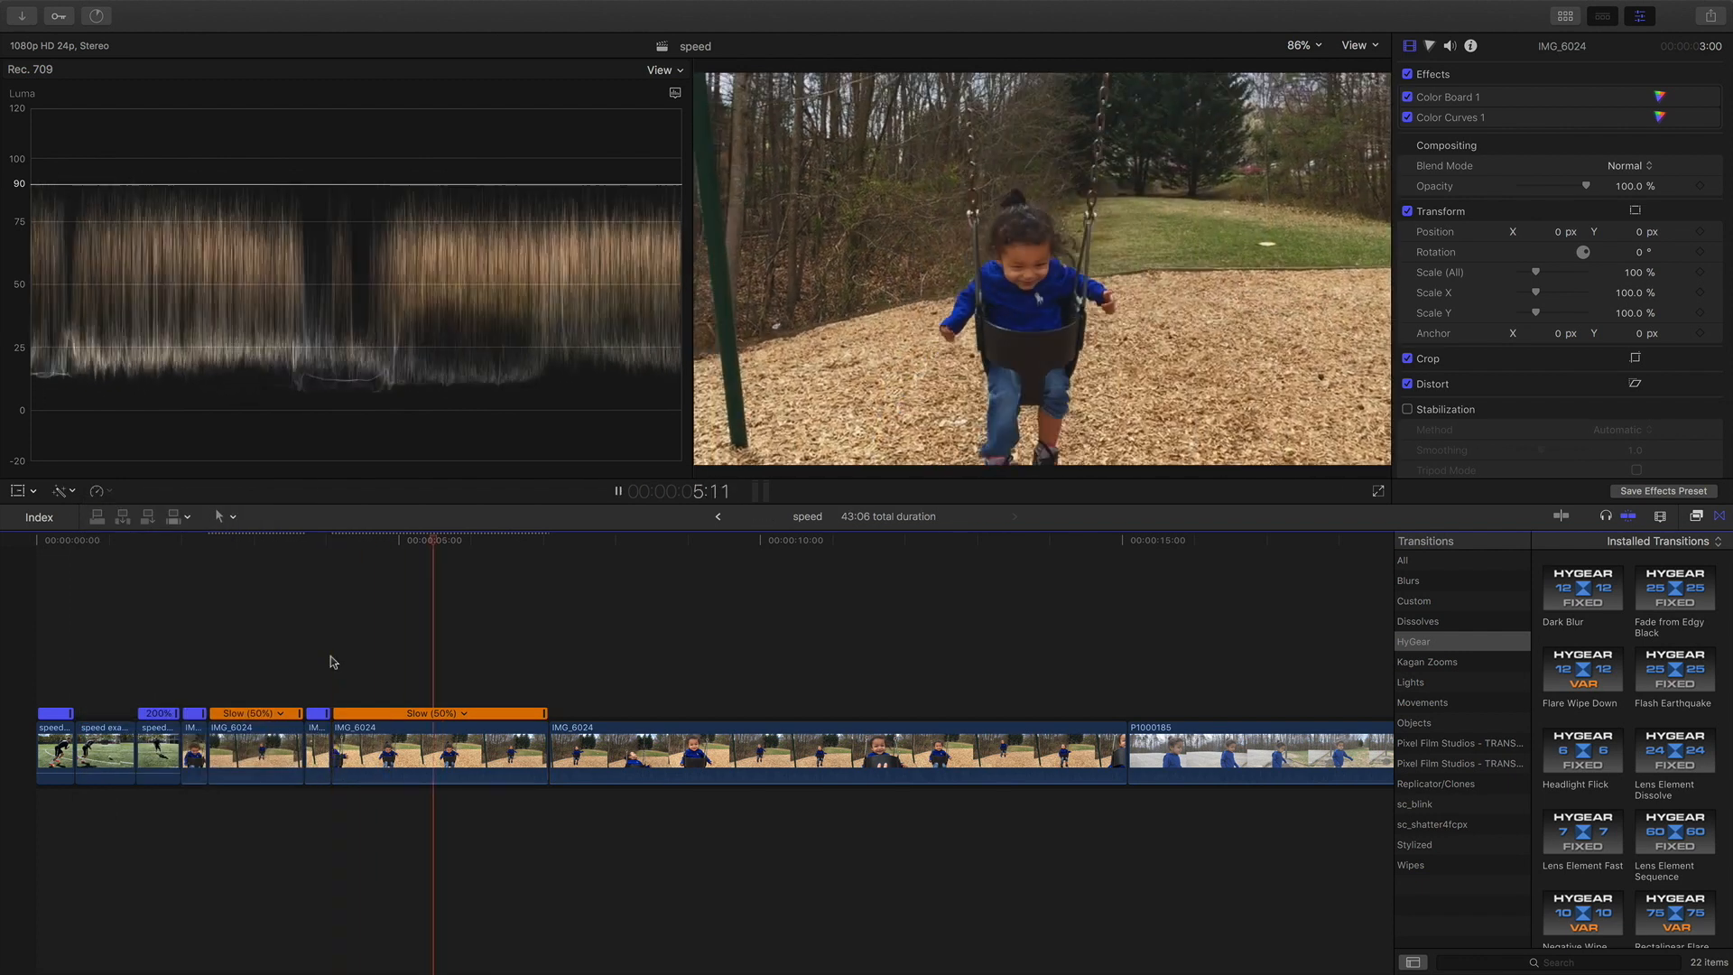
key("b")
left_click(662, 738)
left_click(99, 491)
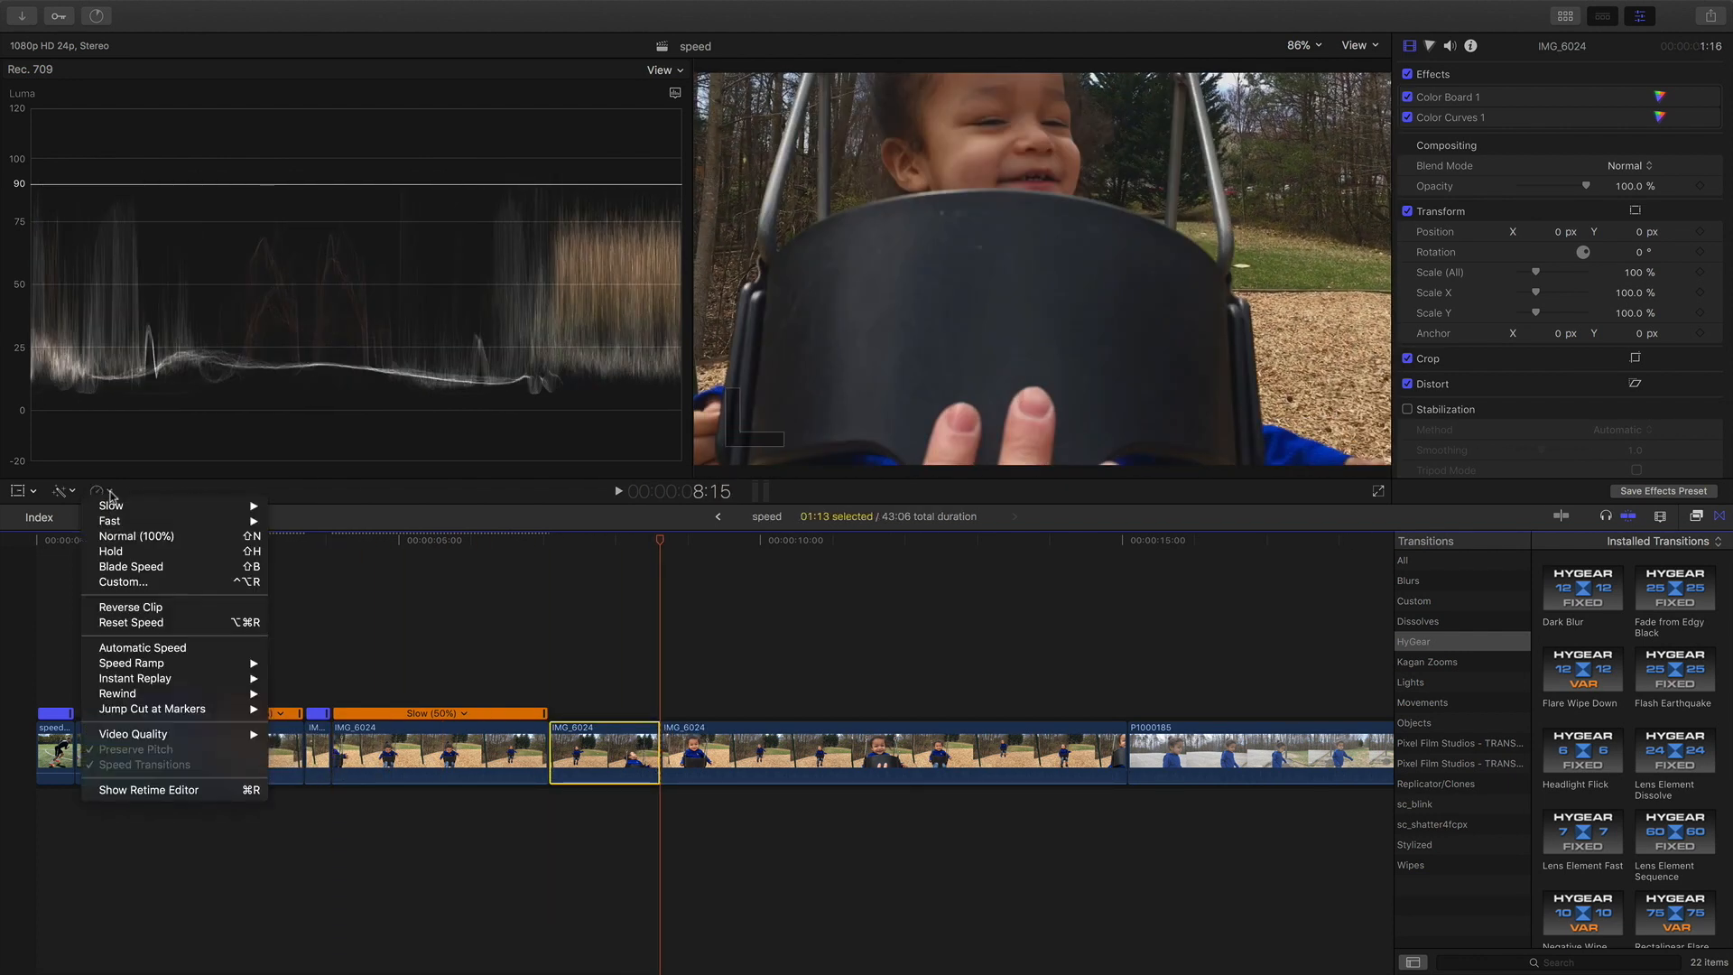
left_click(684, 722)
Step: Delete the leftover final segment of IMG_6024 so that P1000185 follows the last fast segment
left_click(693, 742)
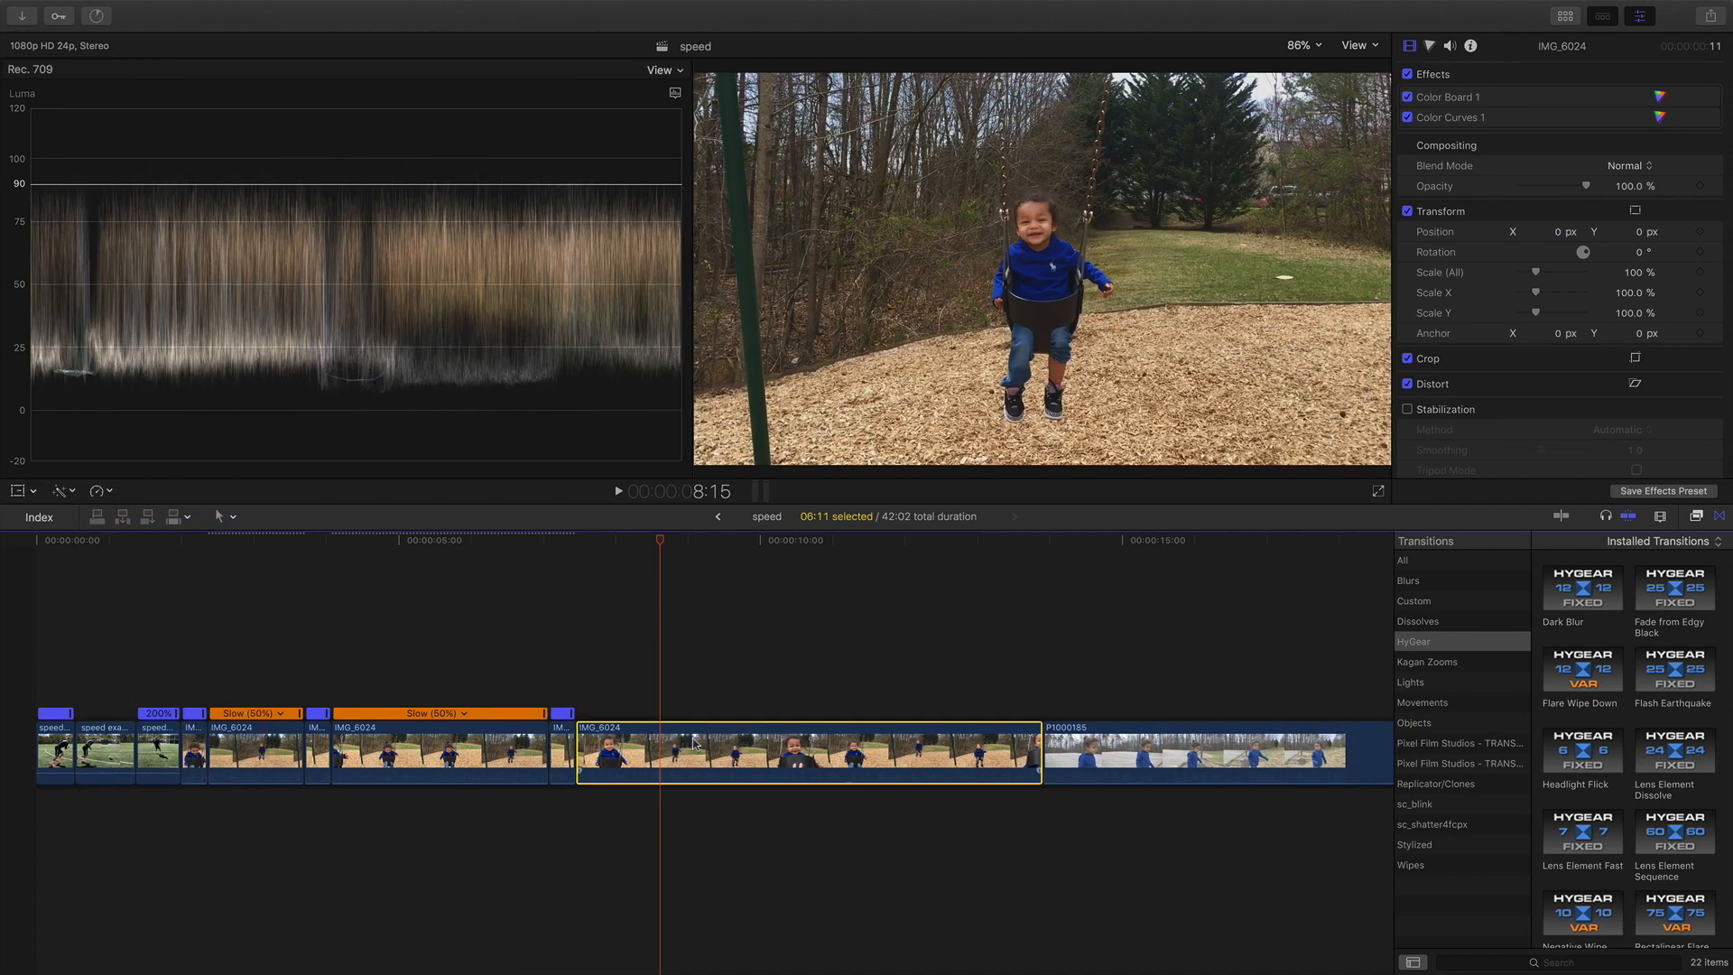
key("Delete")
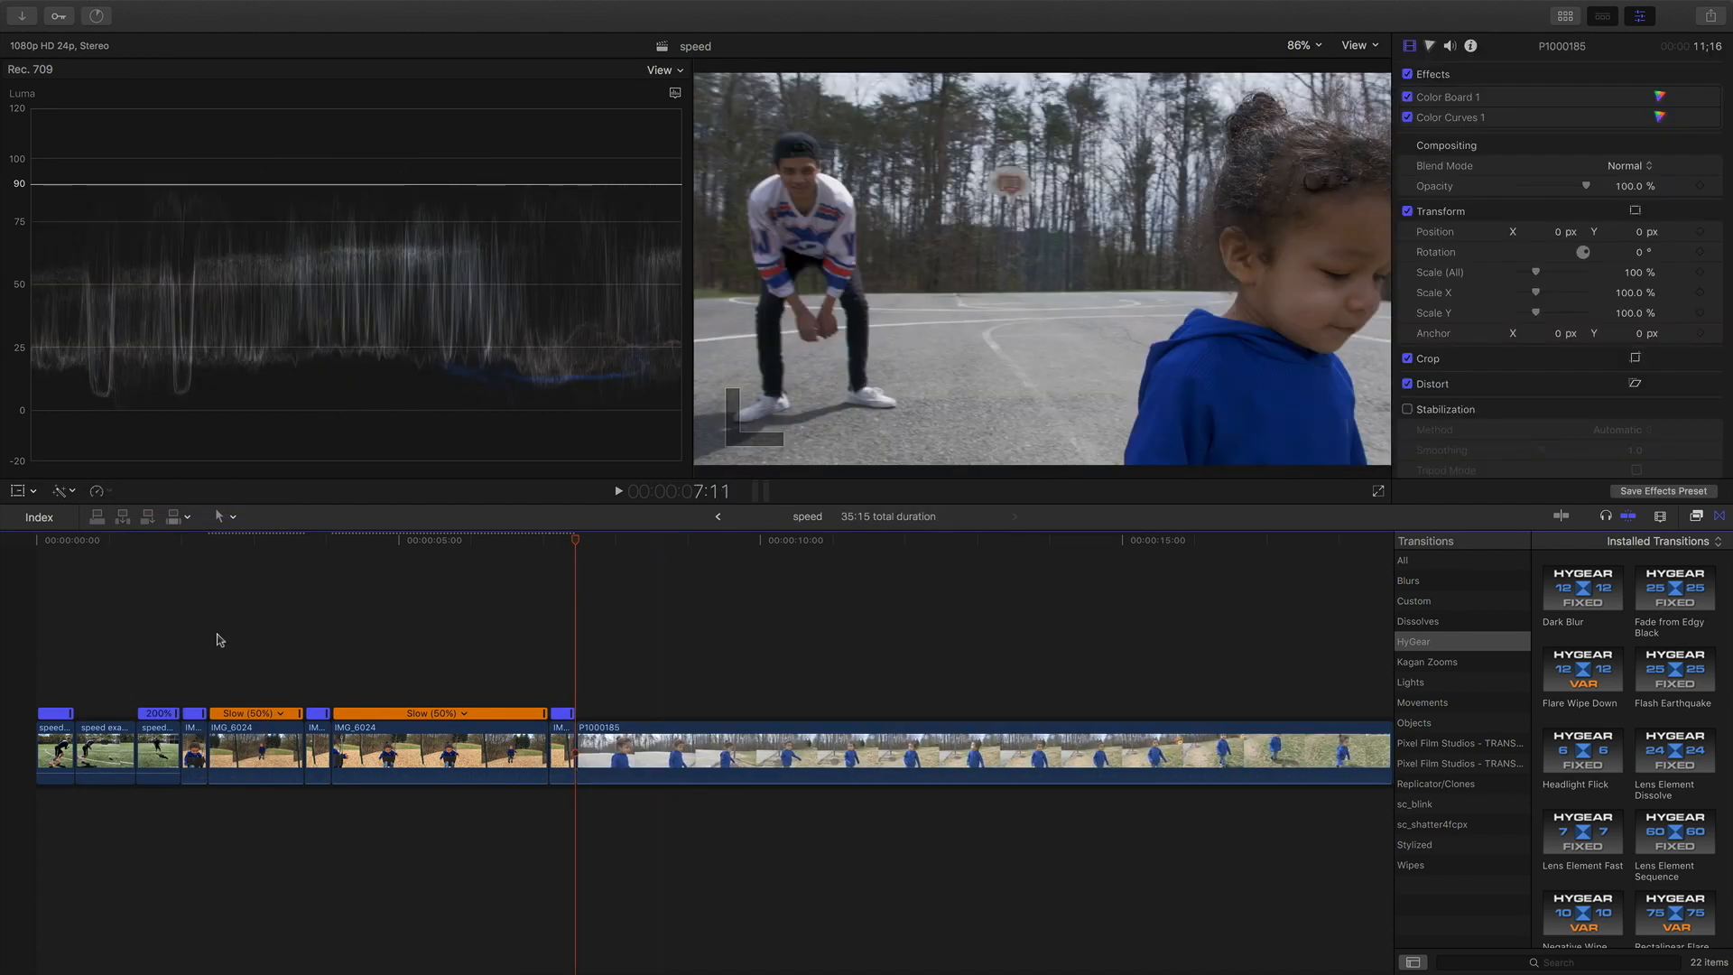
left_click(207, 642)
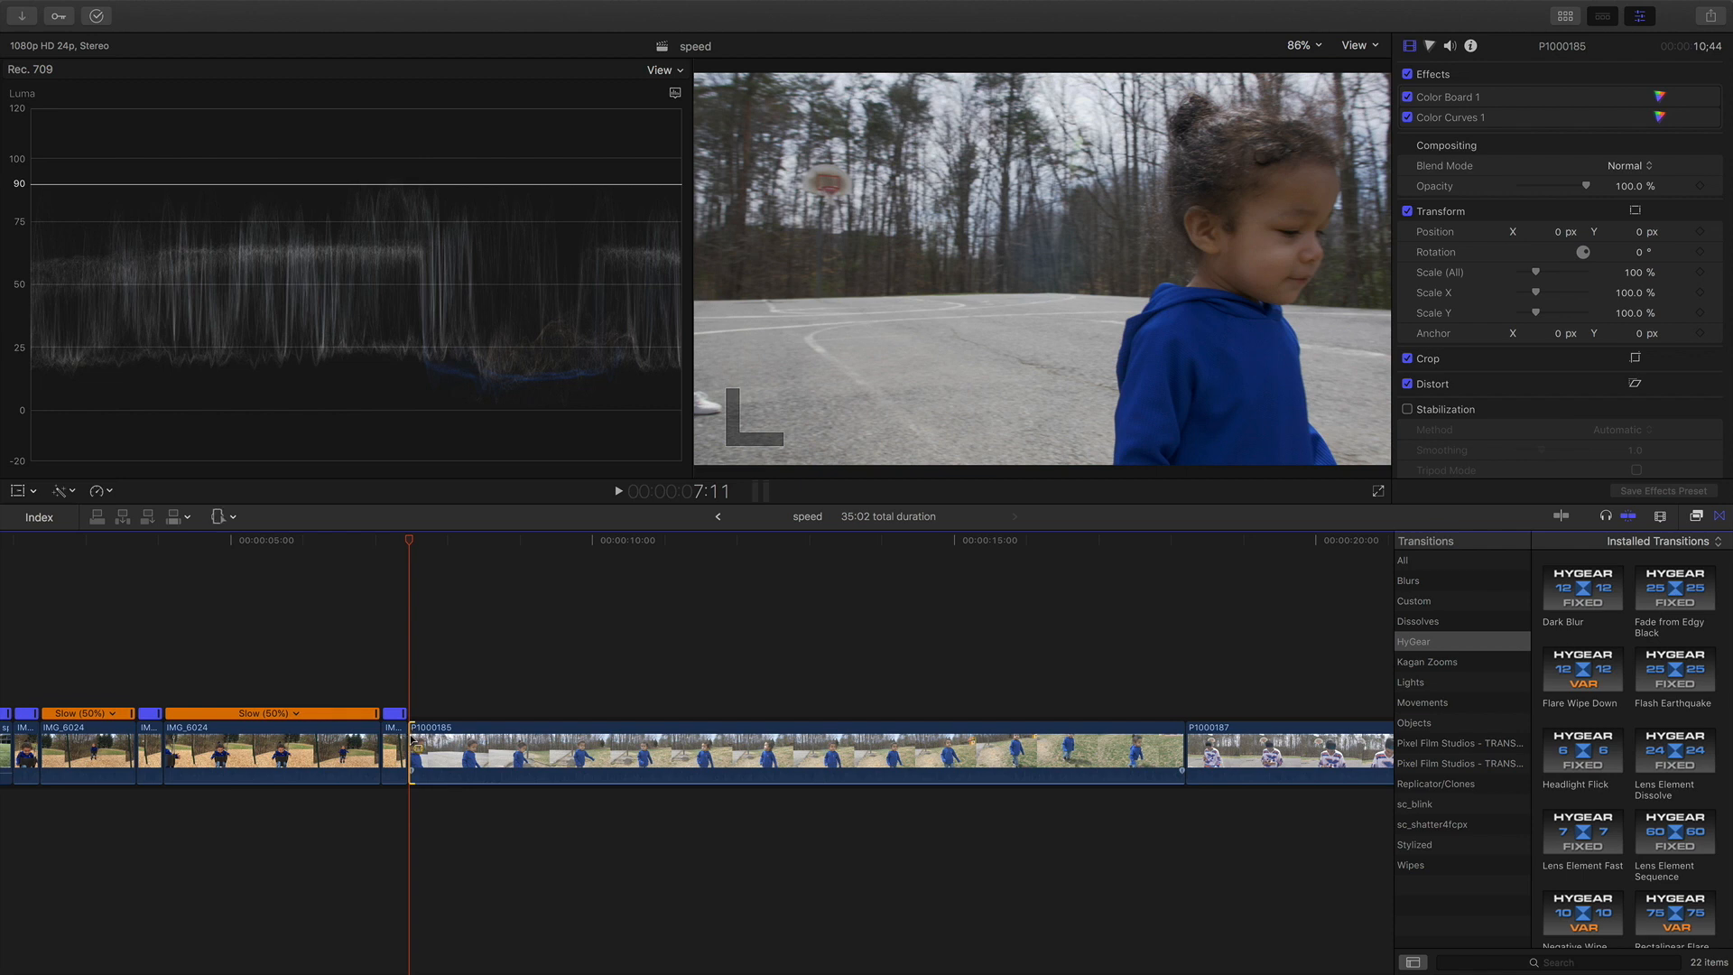
Step: Use the Range Selection tool to select the first 2:04 of P1000185 and speed that range up to 4x
left_click(221, 516)
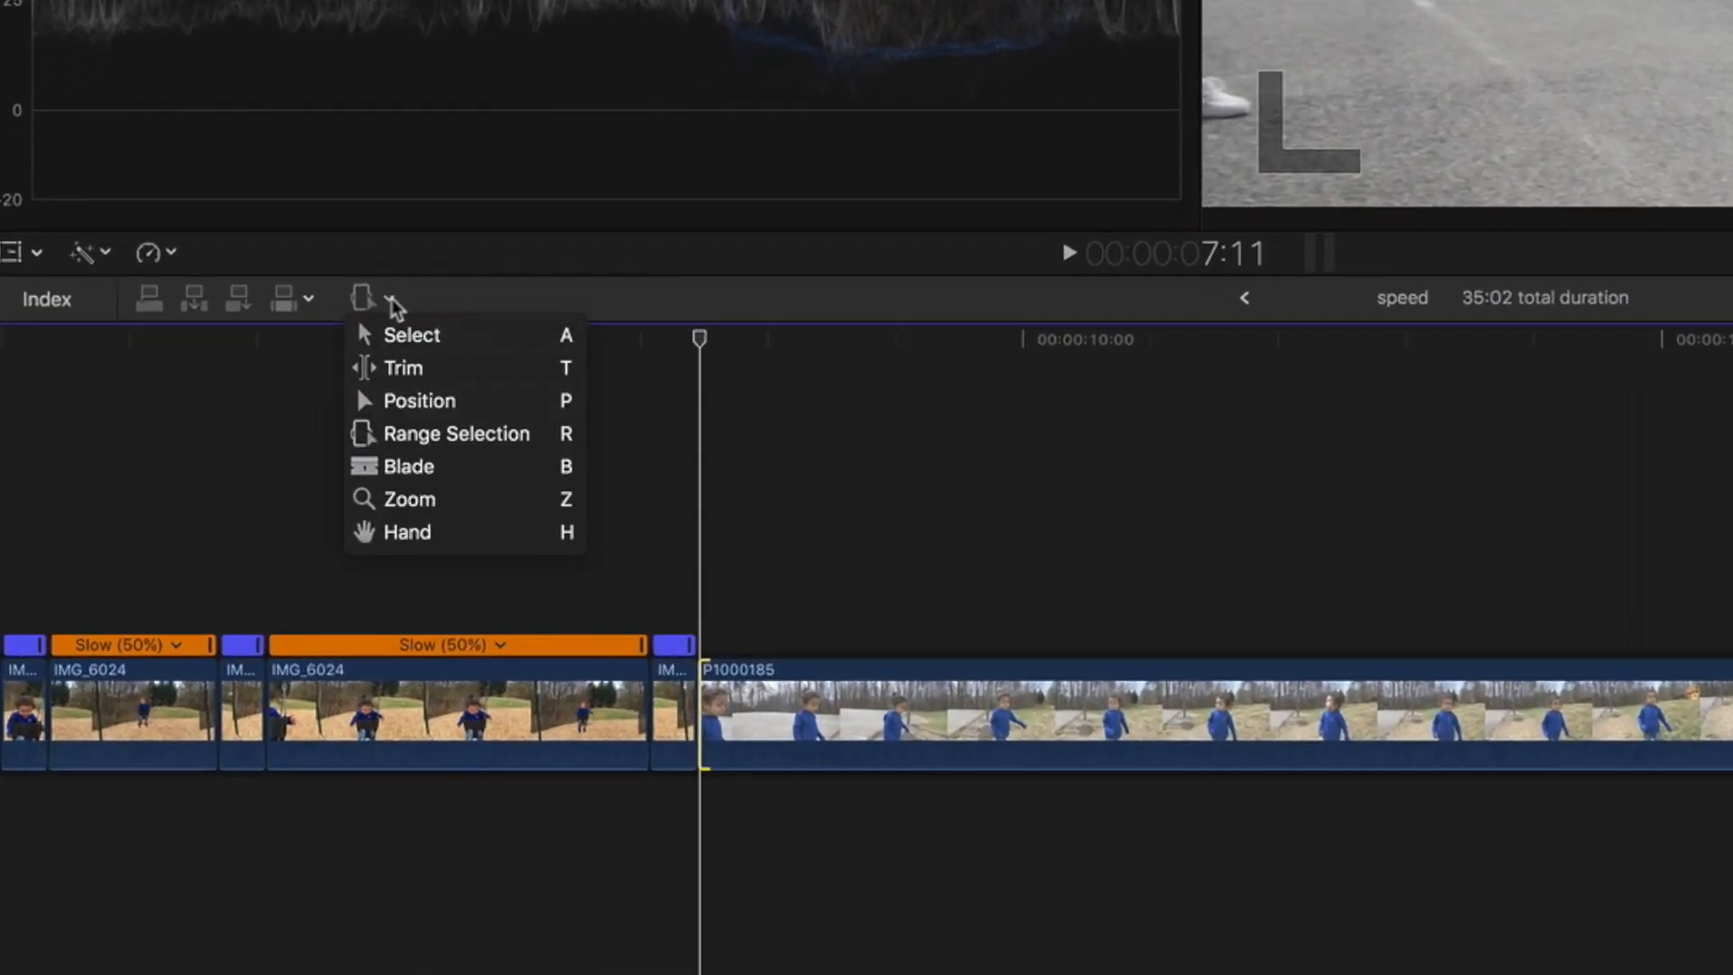
left_click(263, 477)
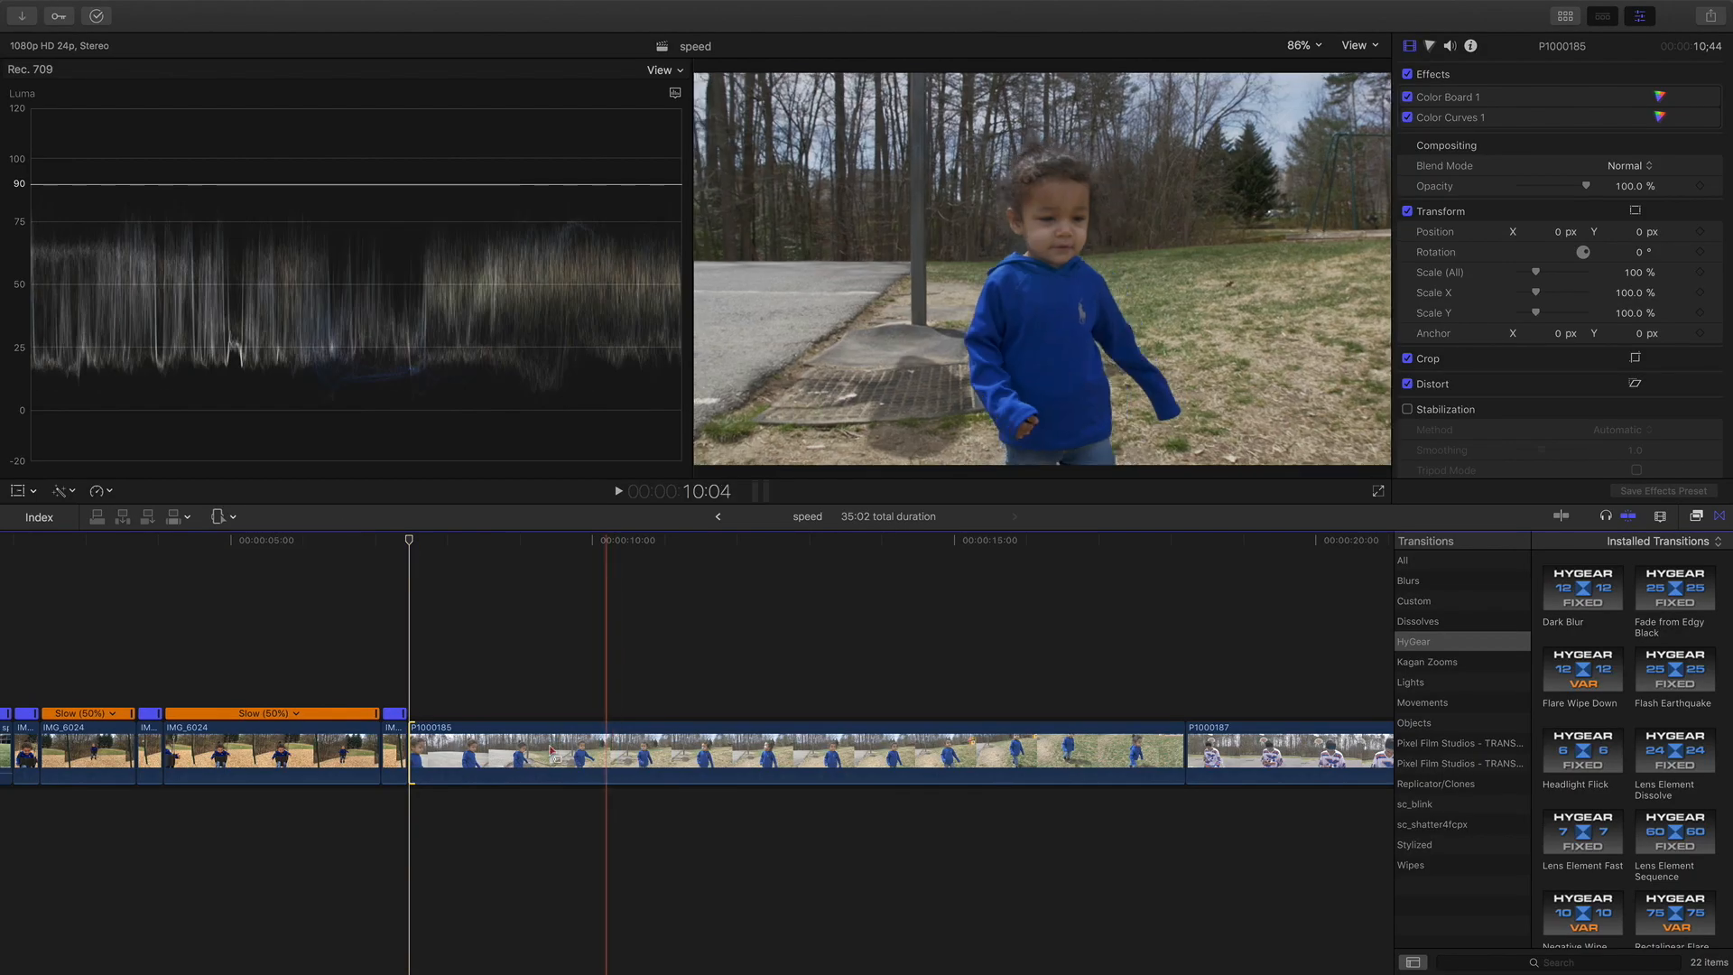
left_click_drag(411, 742, 568, 741)
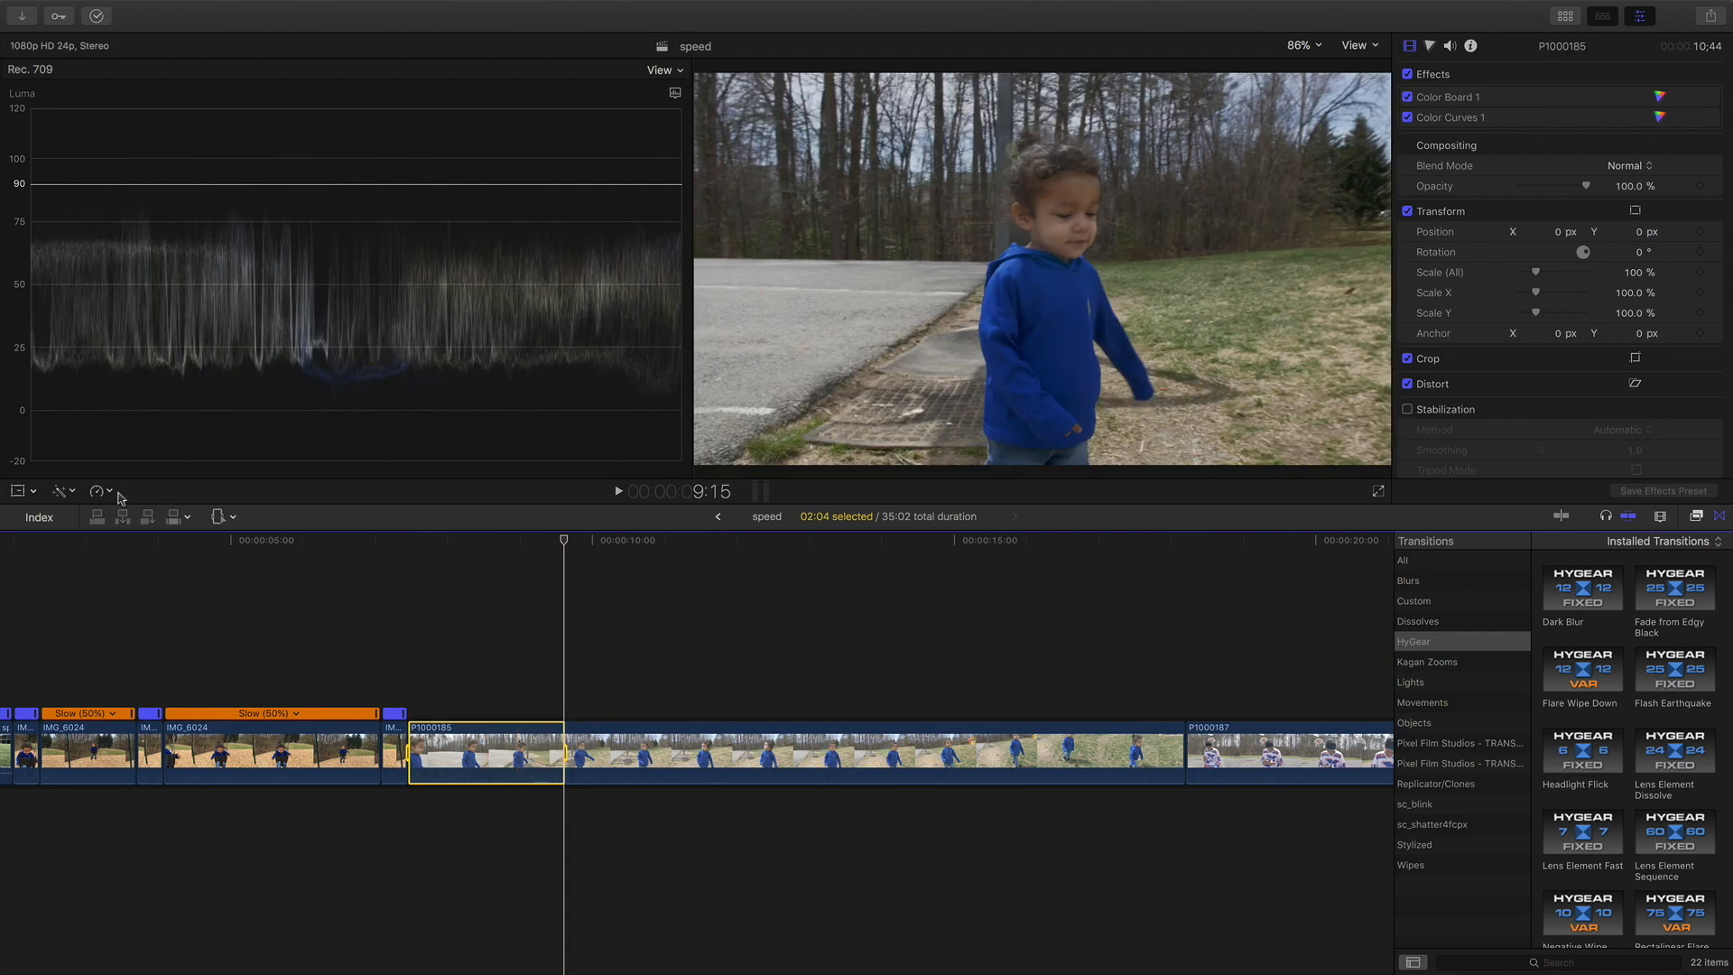
key("slash")
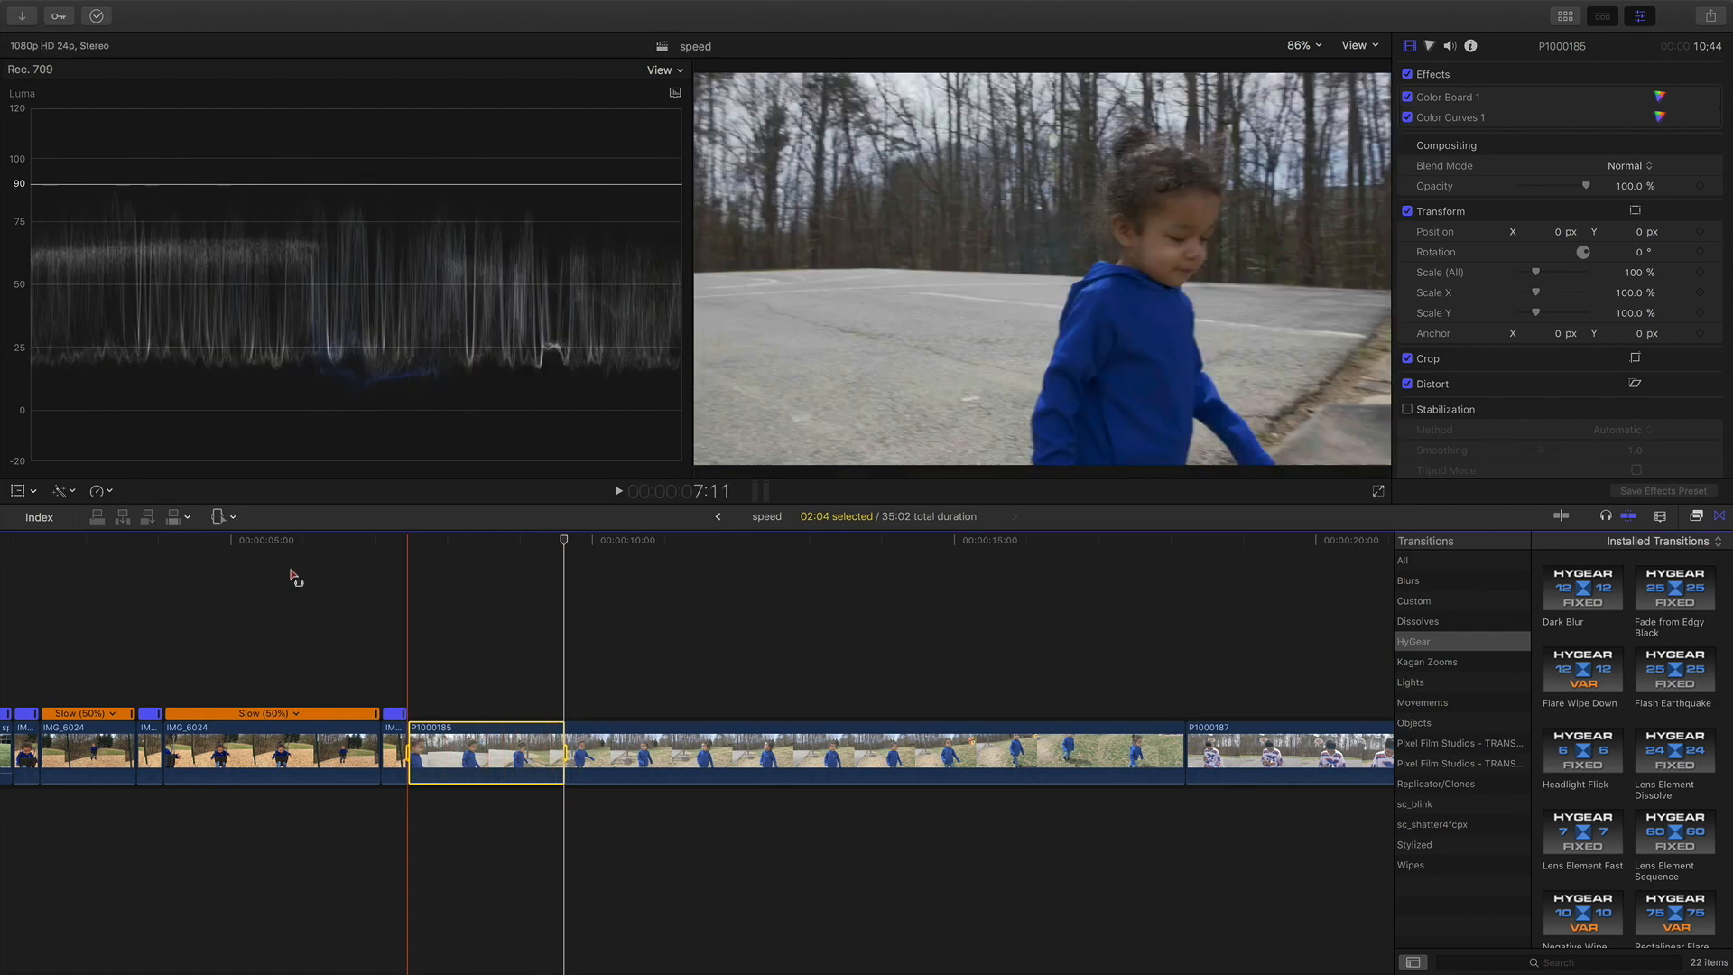
left_click(108, 491)
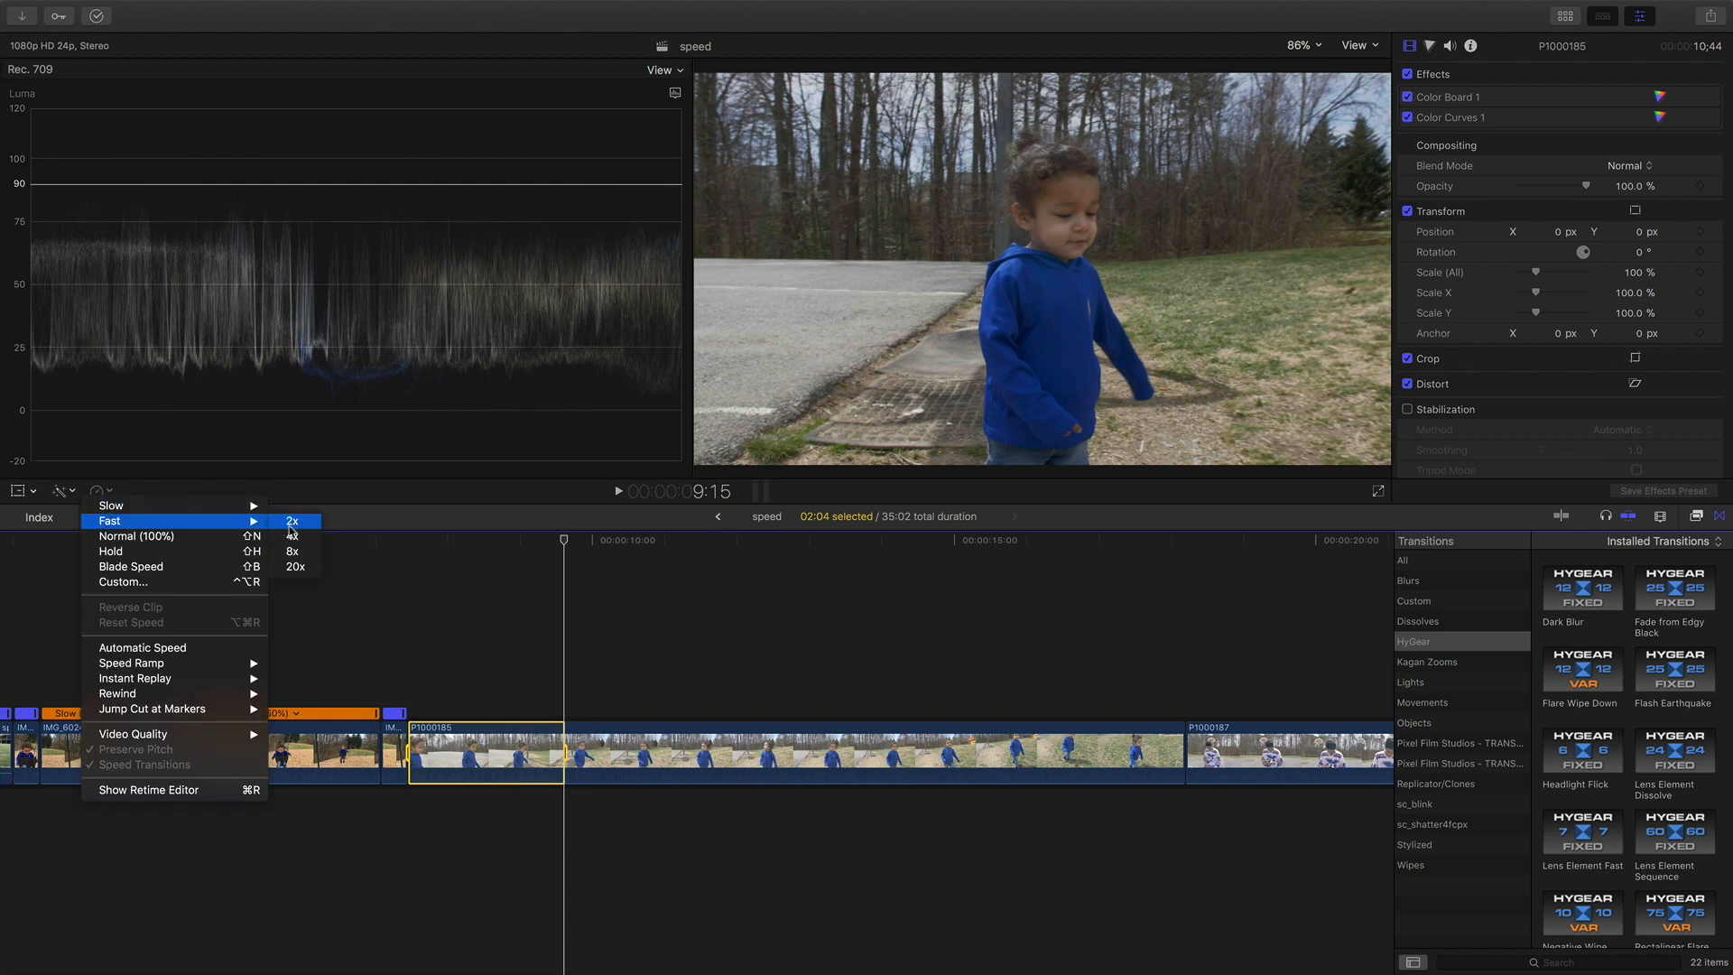
left_click(291, 538)
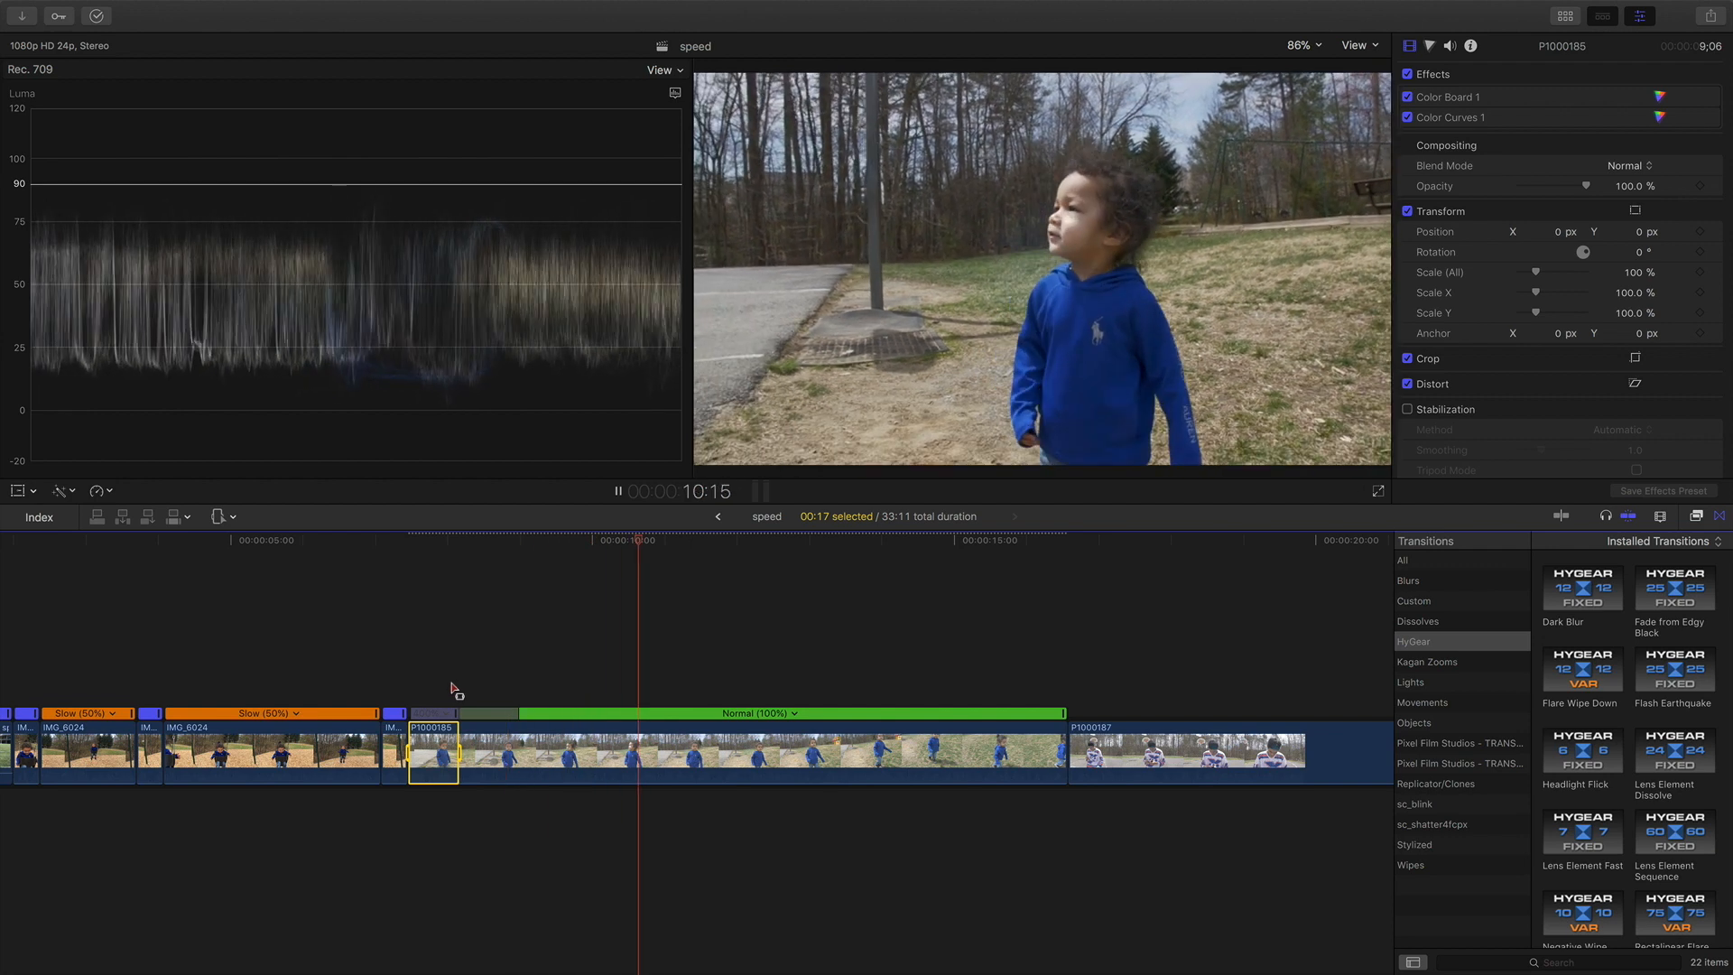
Step: Select a 2:11 range of P1000185 starting at 11:06 and speed it up to 4x
key("space")
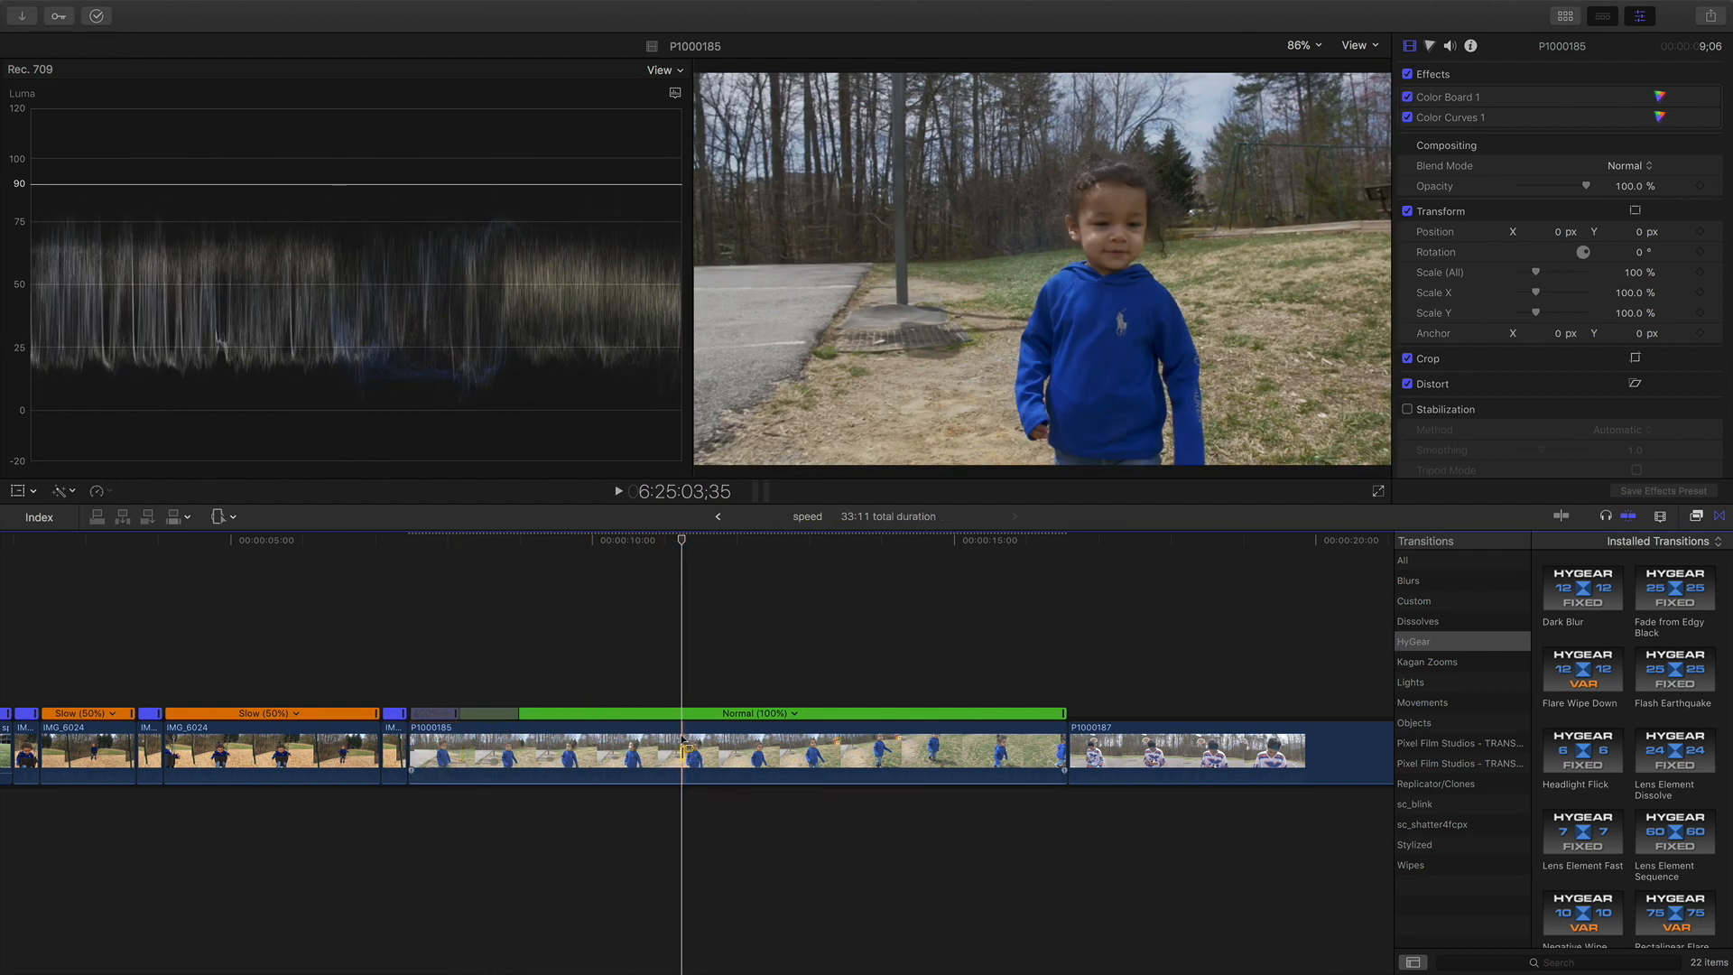
left_click_drag(683, 742, 859, 742)
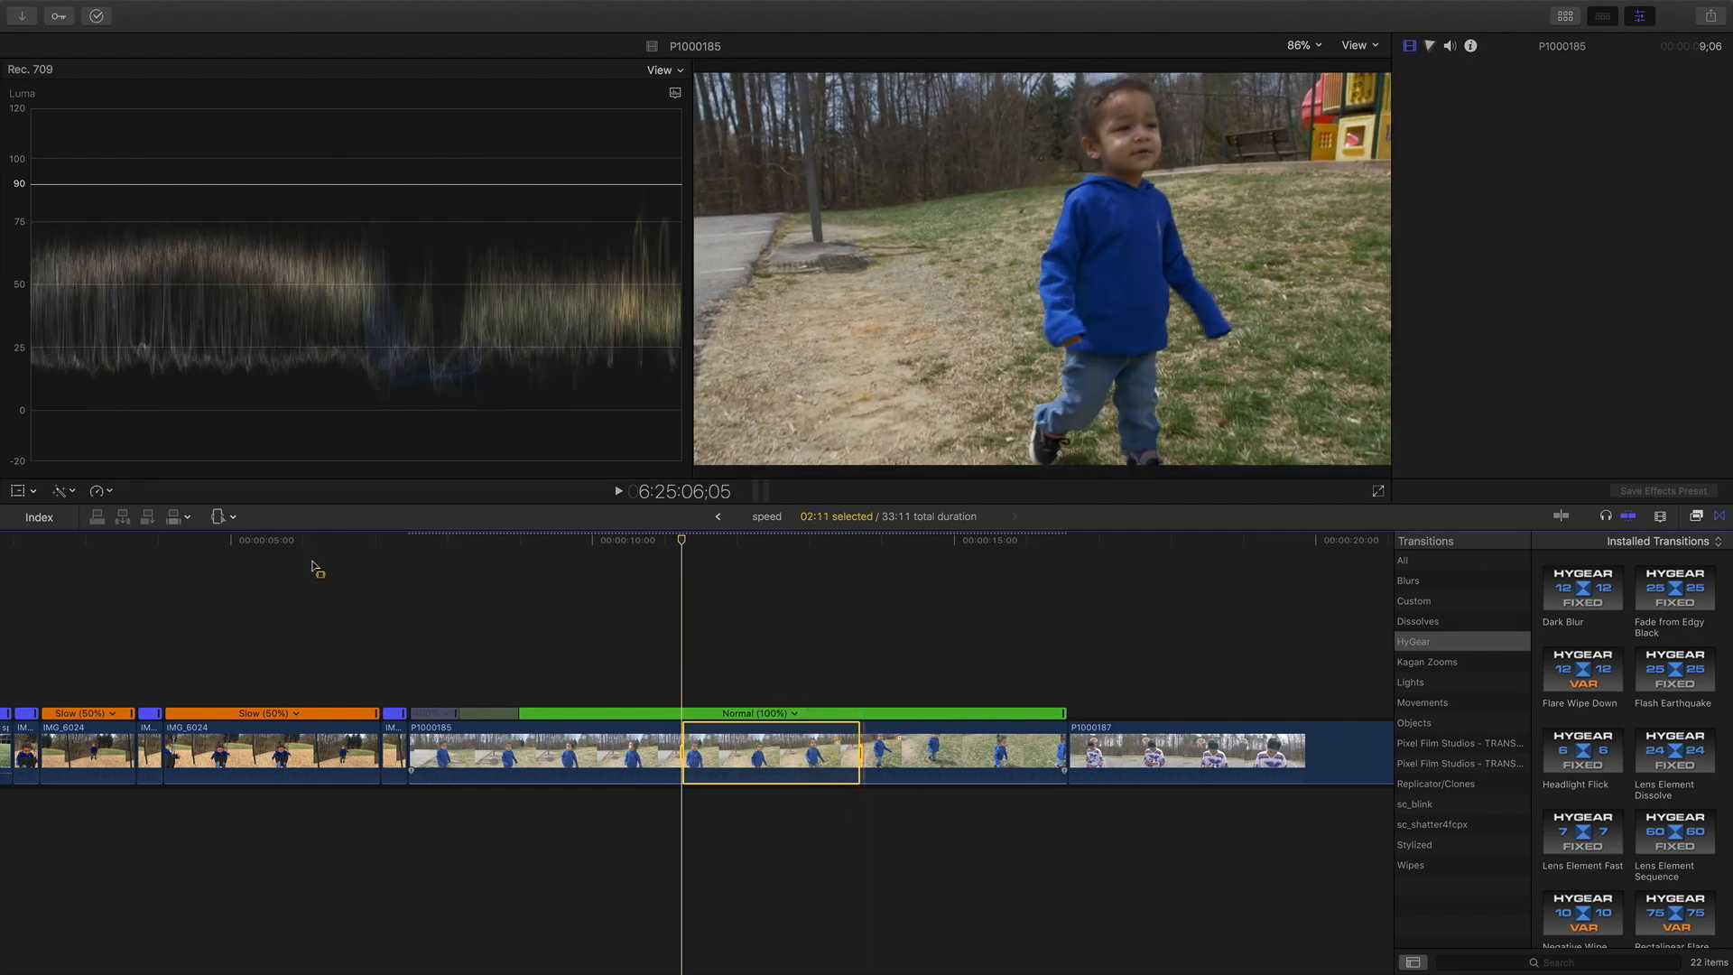
left_click(107, 492)
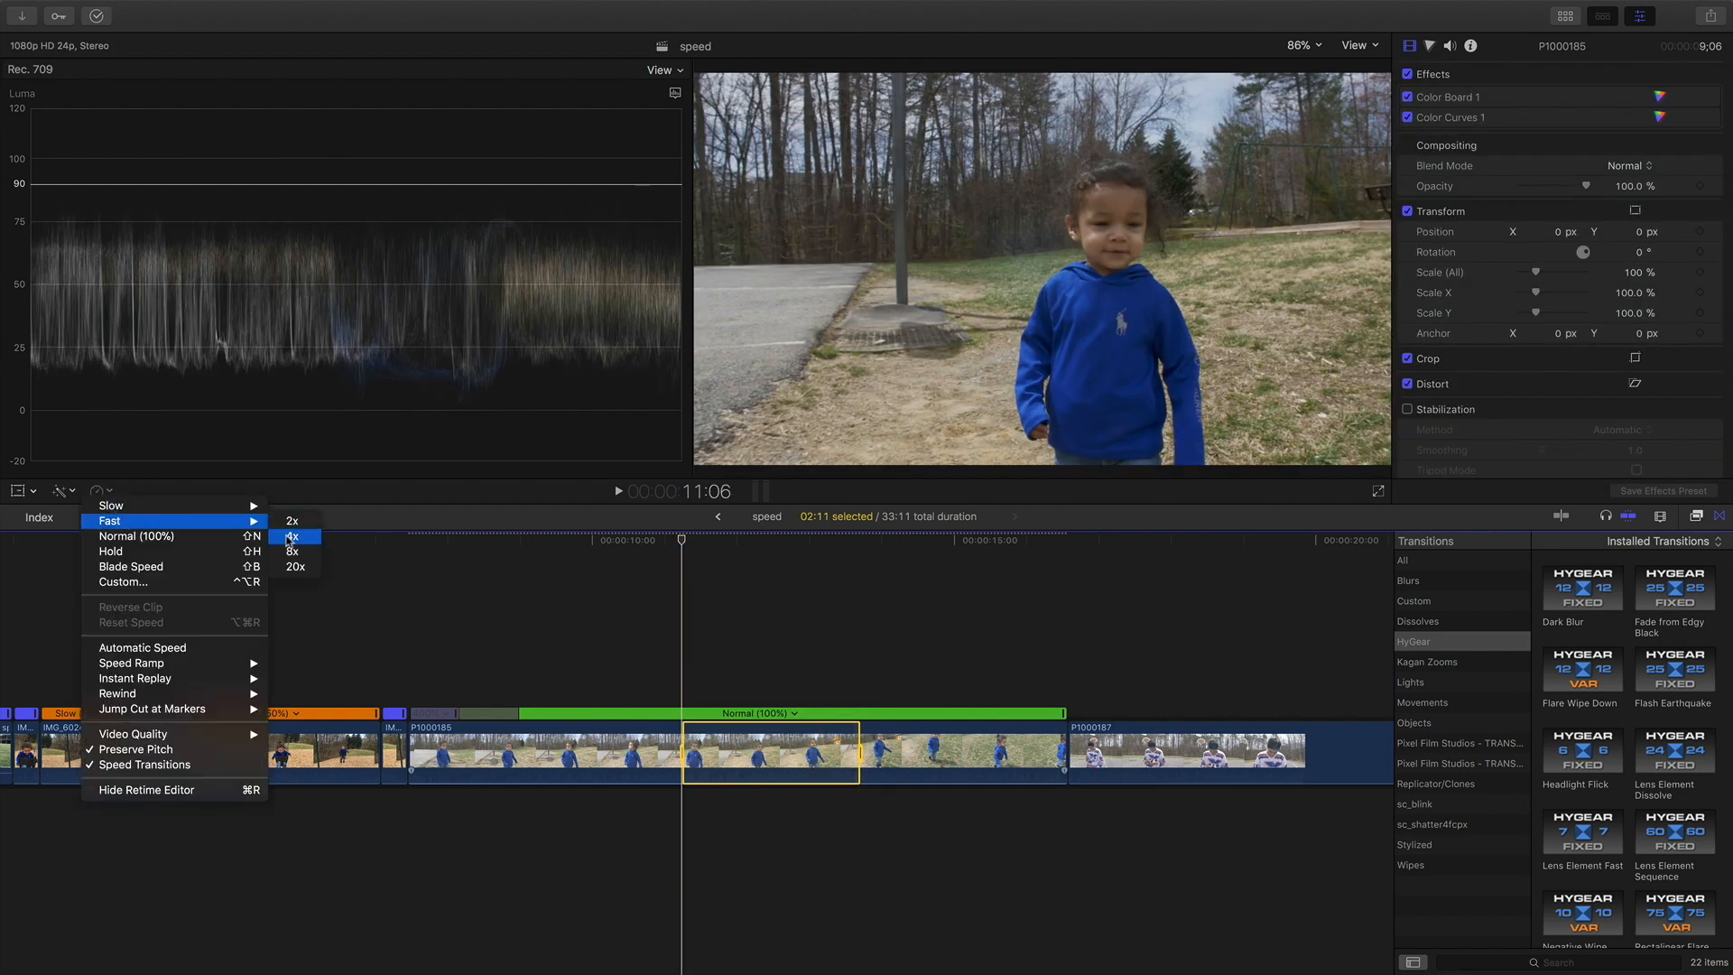
left_click(289, 537)
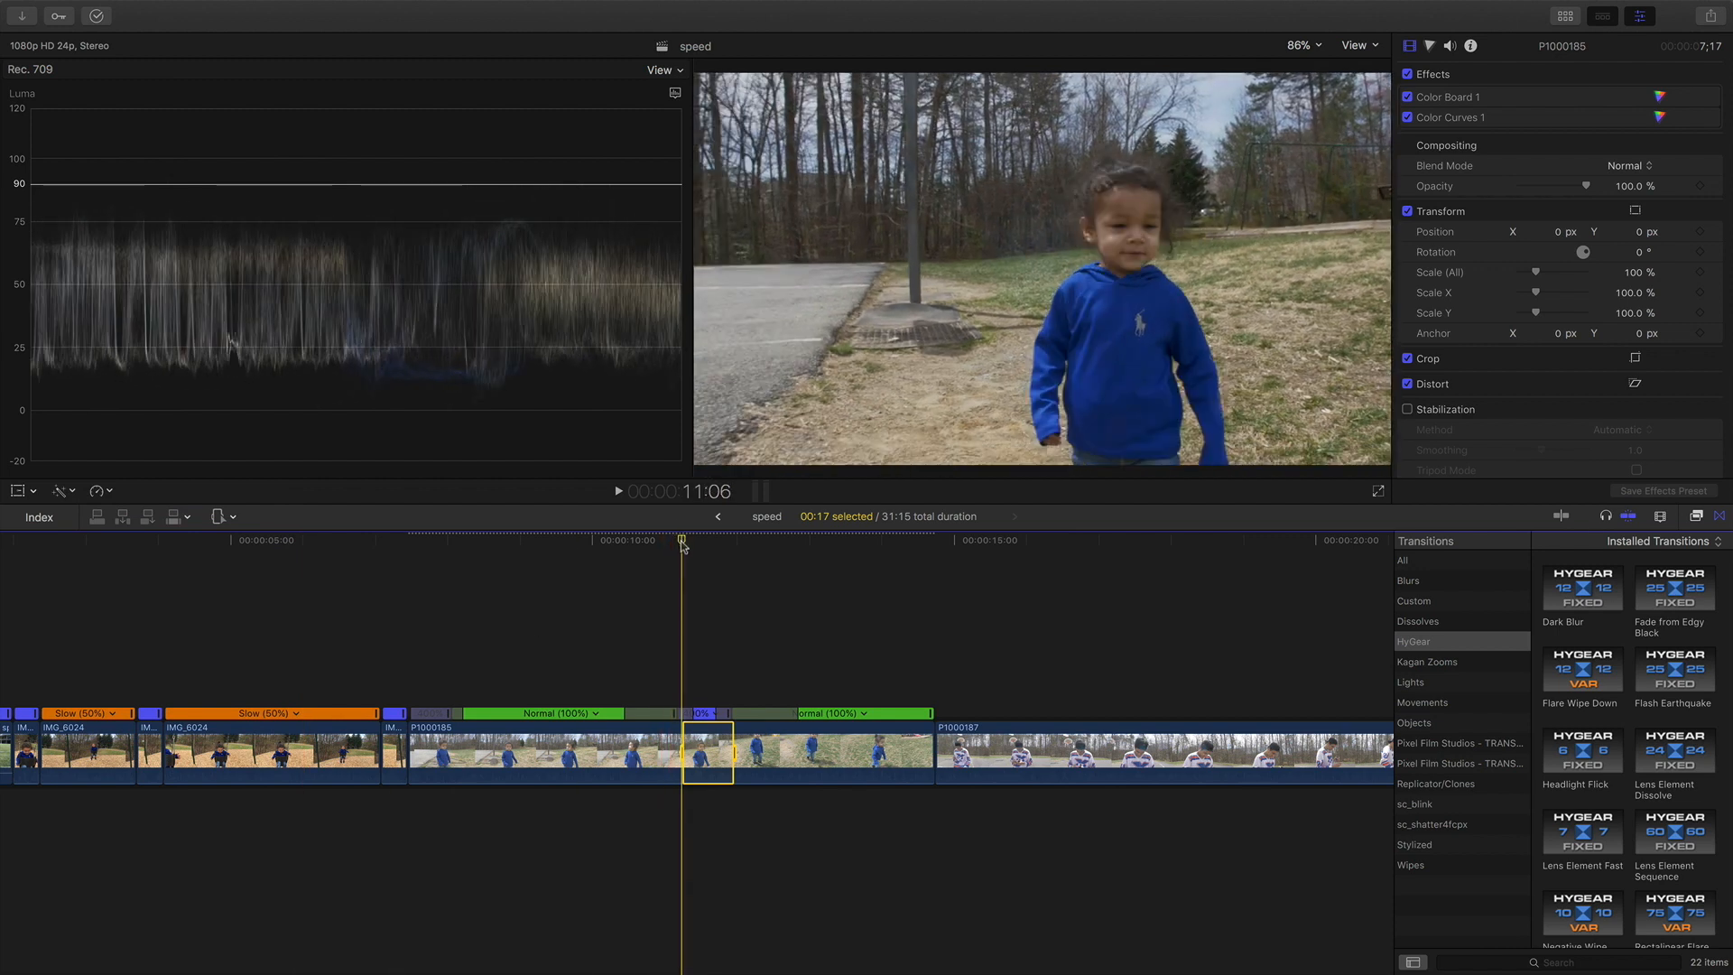
Step: Split P1000185 at 11:23 after the second fast section, delete the leftover part and play back the ramp
left_click(737, 738)
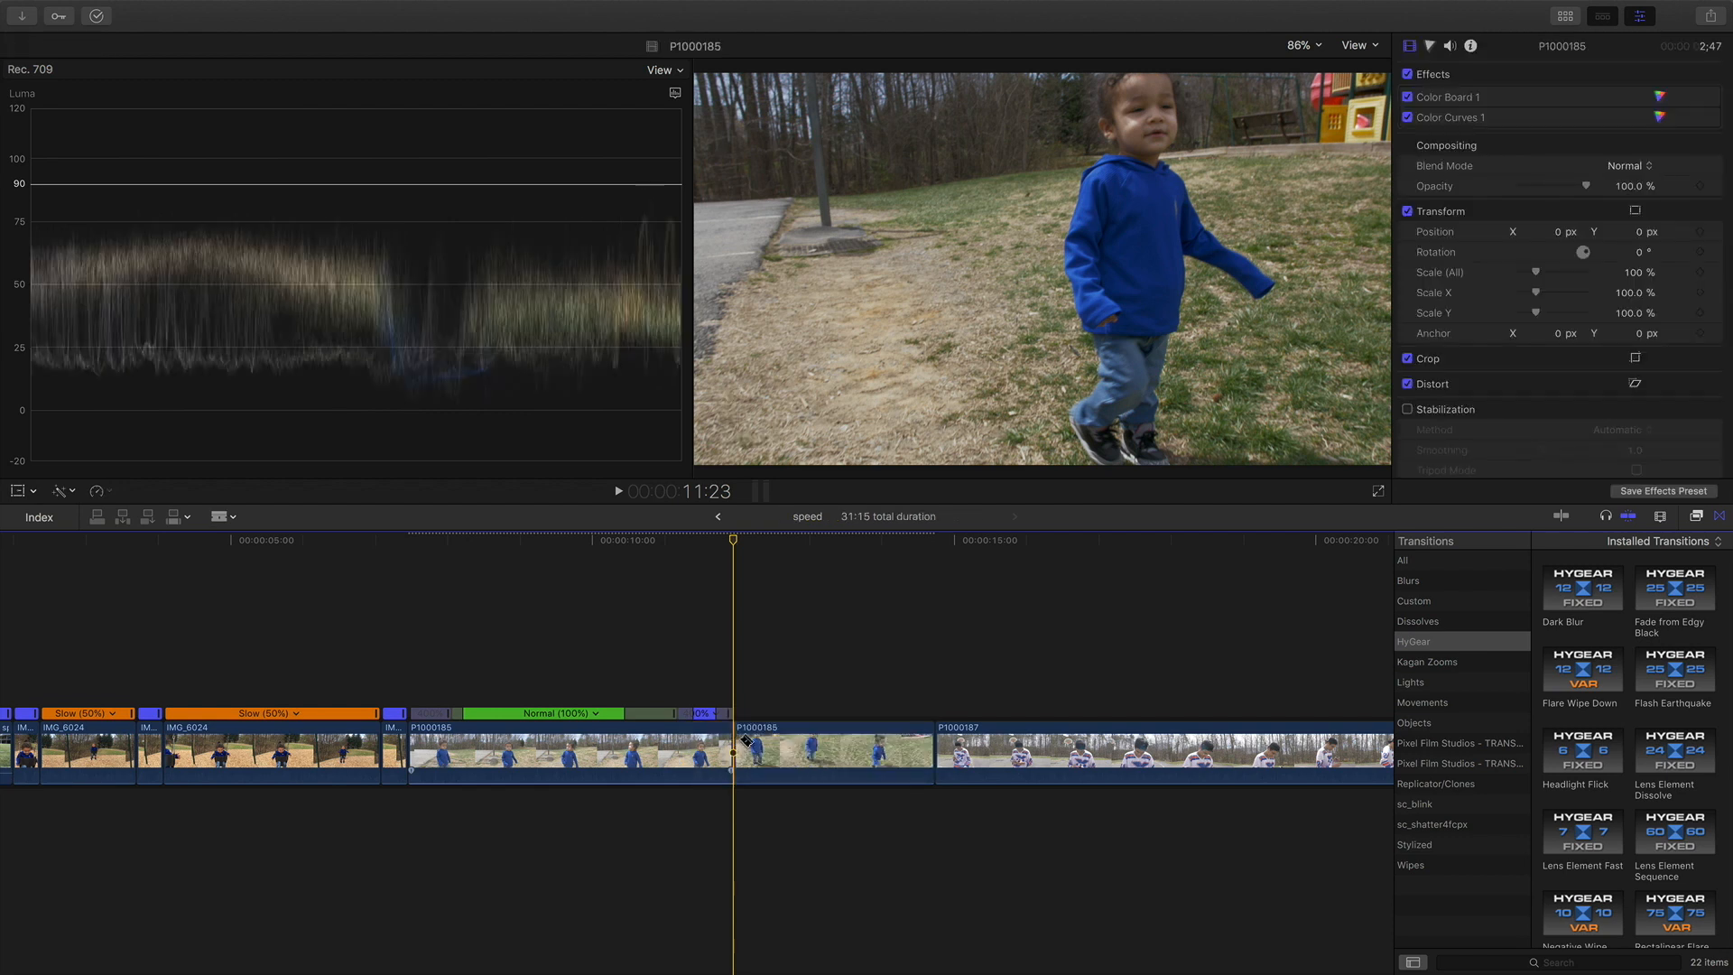
key("Delete")
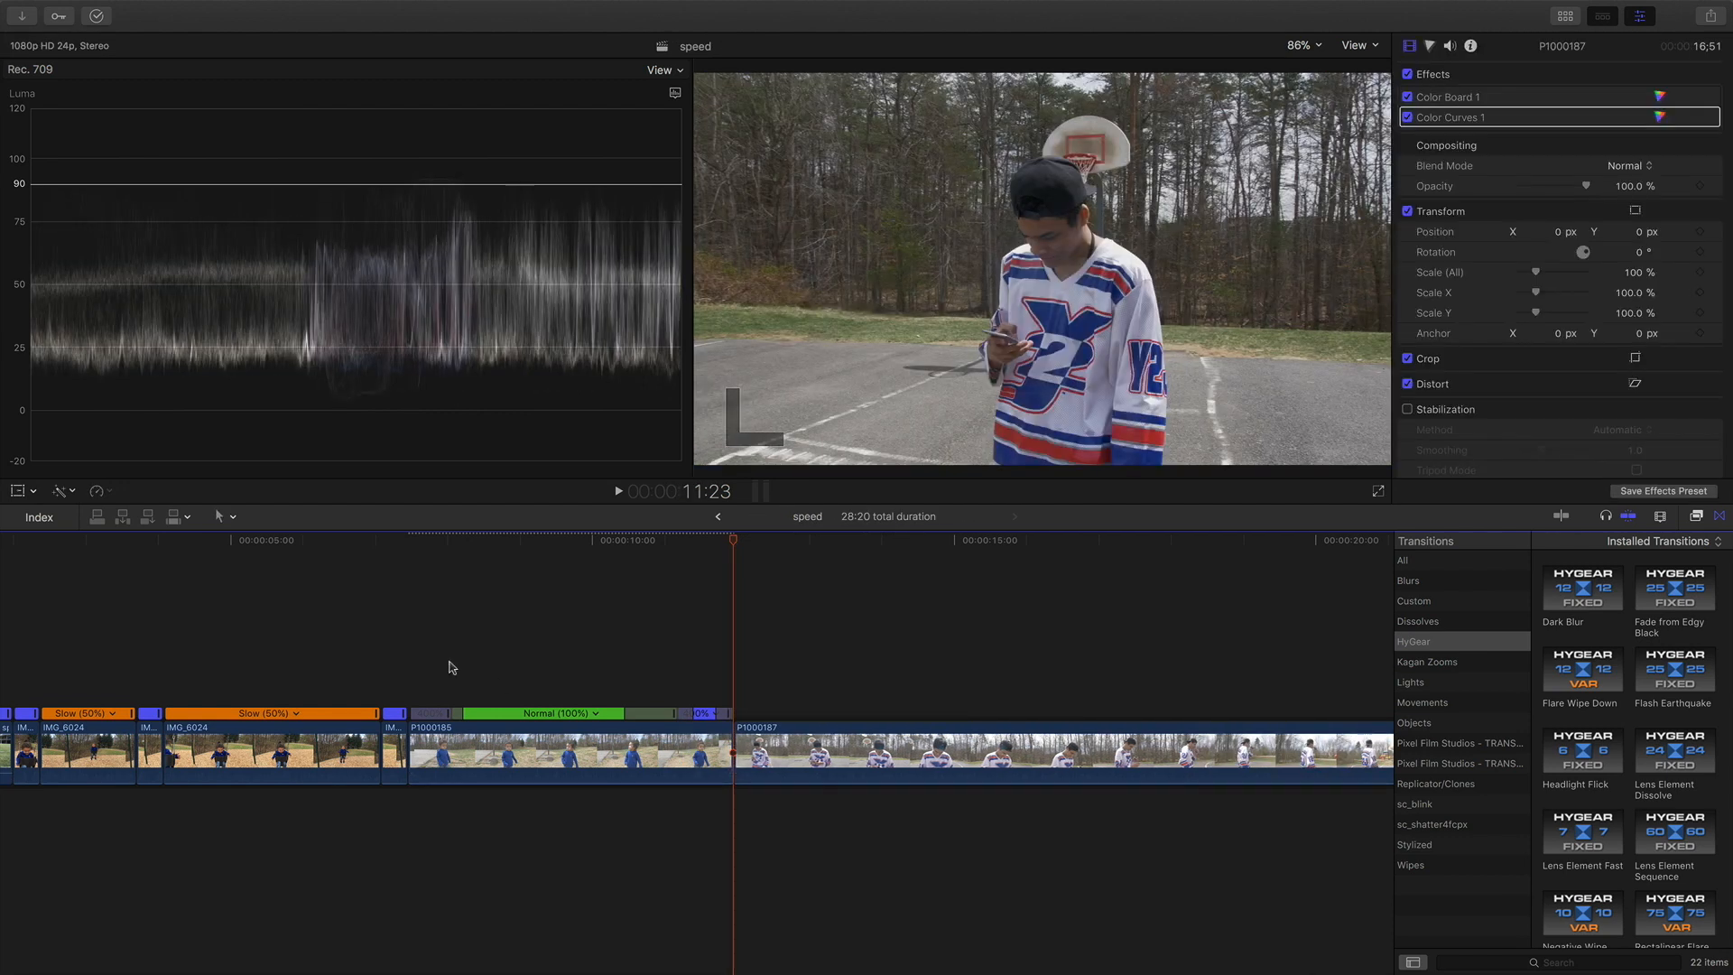
left_click_drag(423, 550, 478, 549)
key("space")
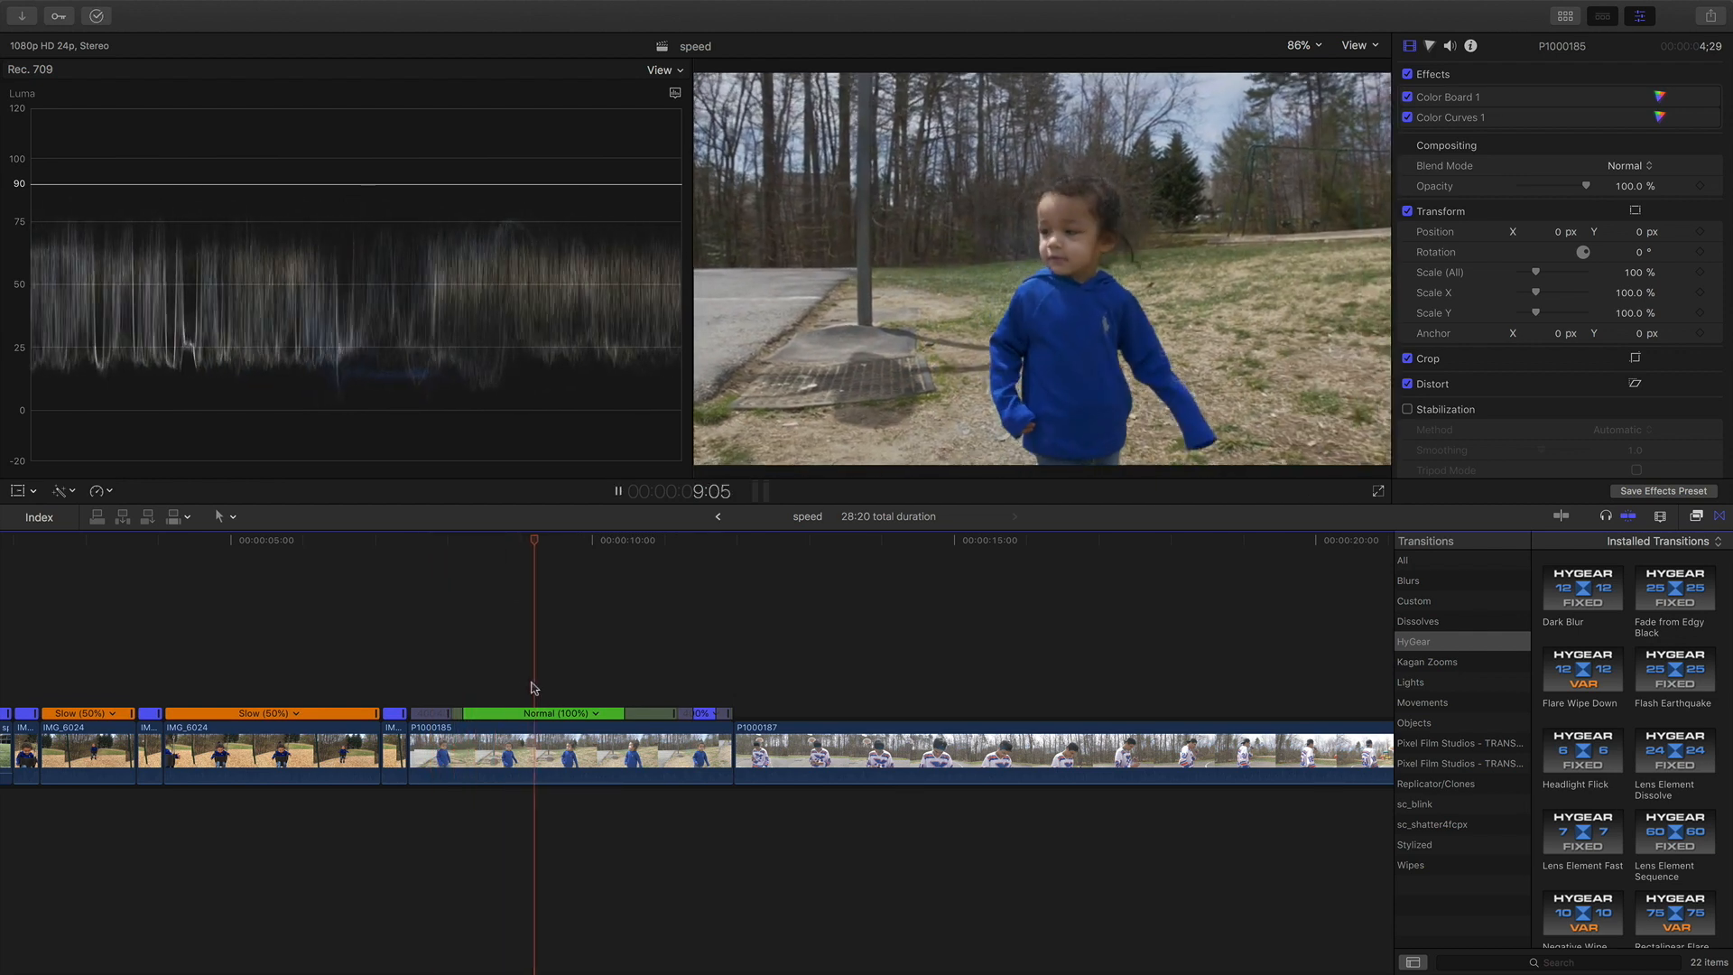
Step: Slow the normal-speed segment between the two fast sections of P1000185 to 50%
left_click(529, 714)
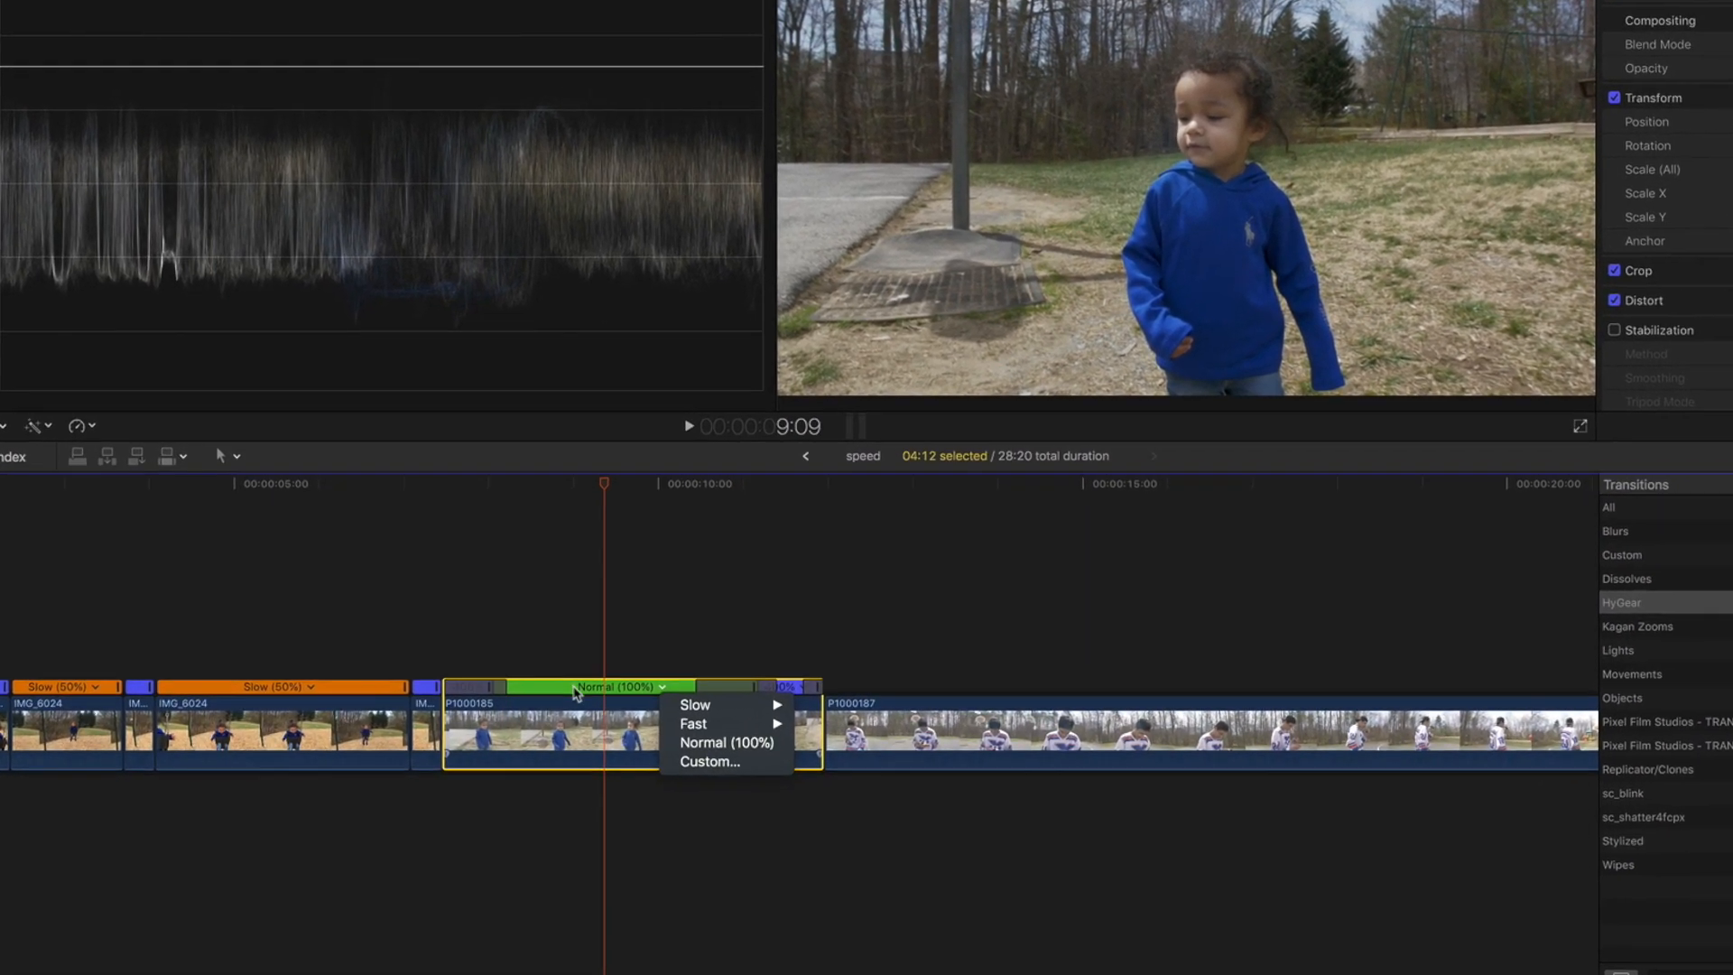
mouse_move(742, 690)
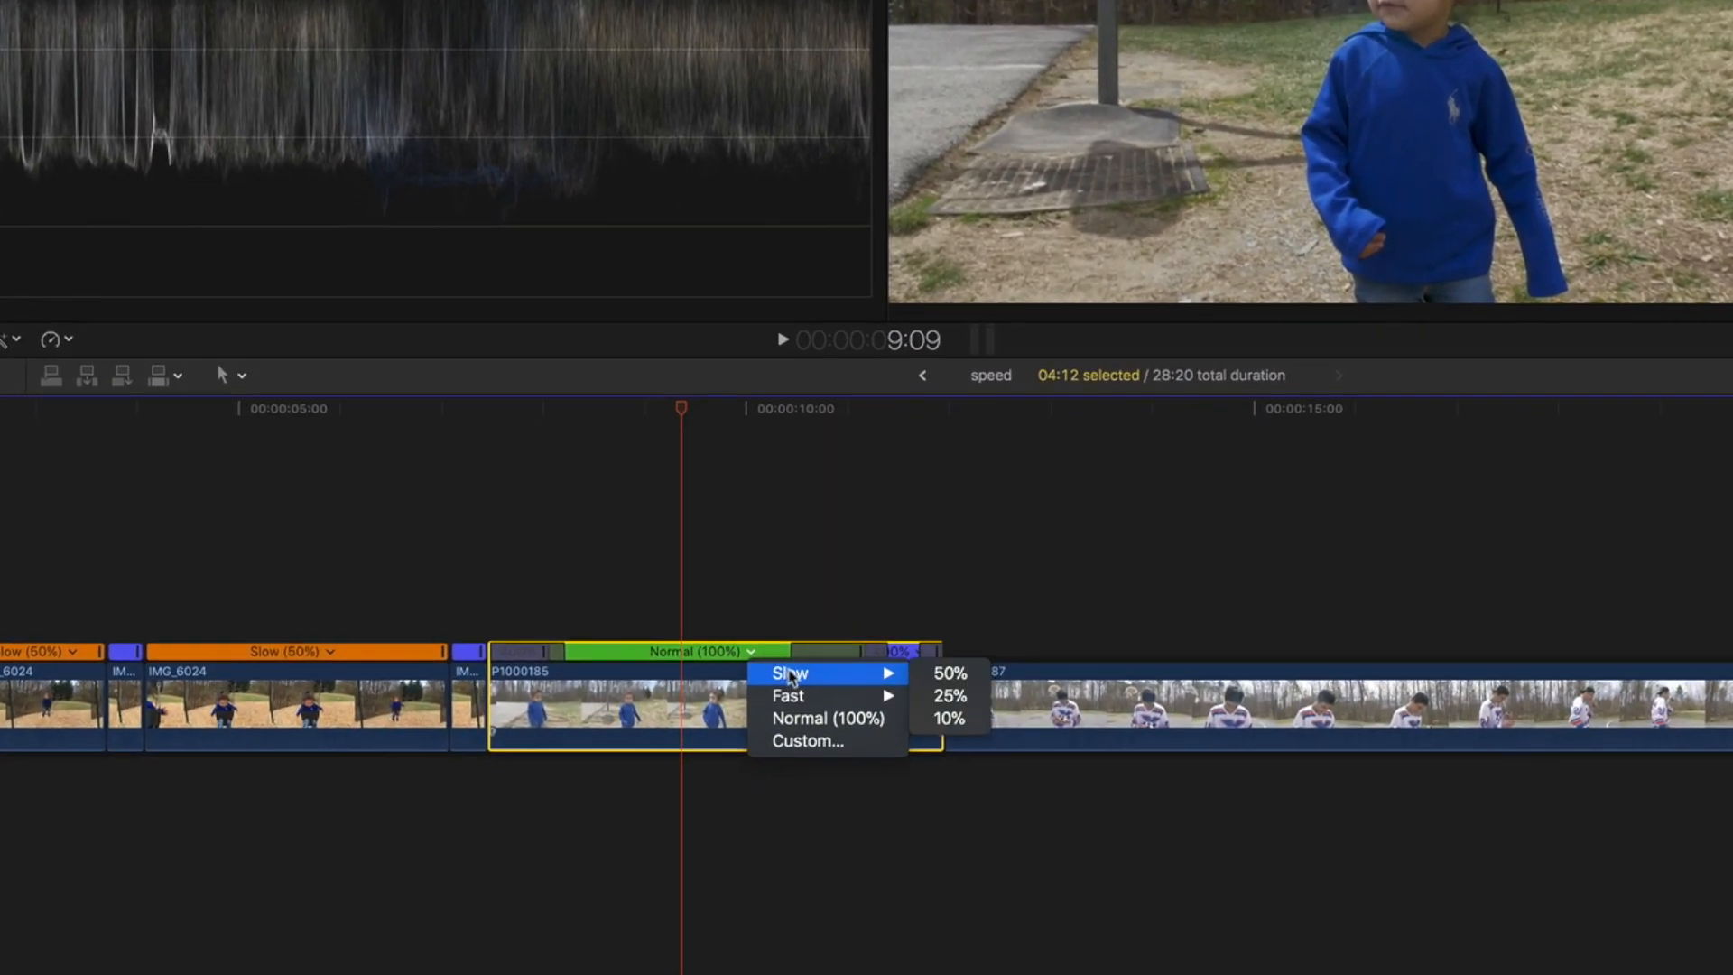
left_click(1027, 652)
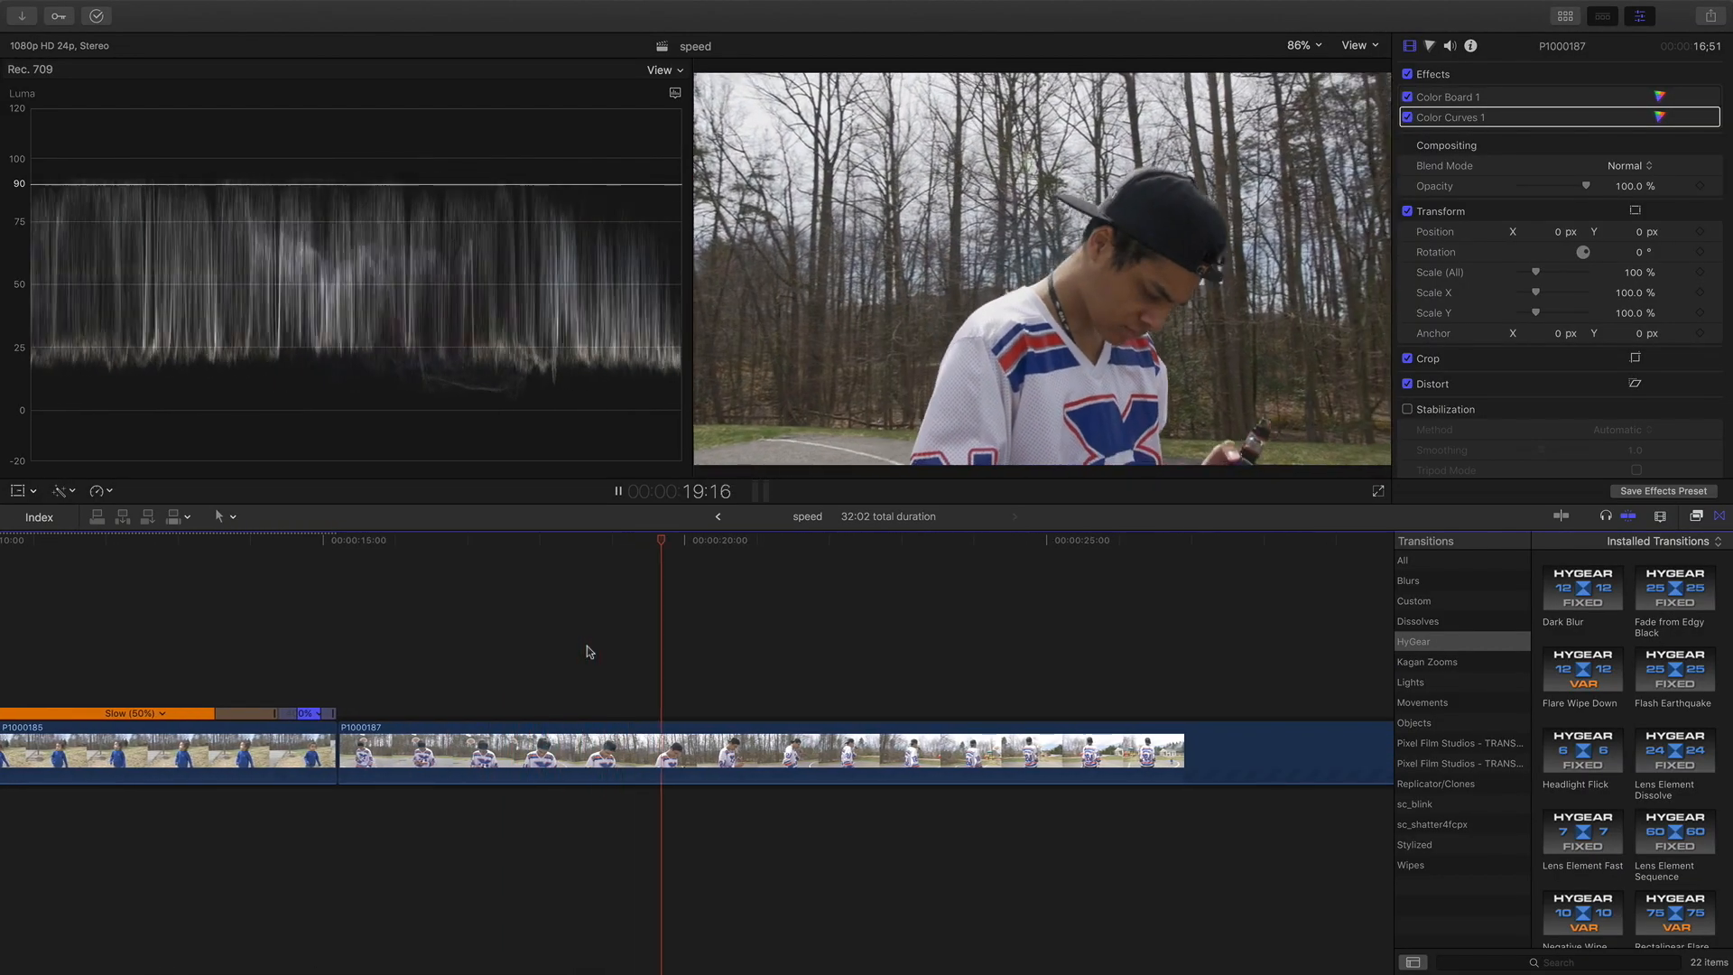
Step: Select the first 3:13 of P1000187 and speed that range up to 8x
key("space")
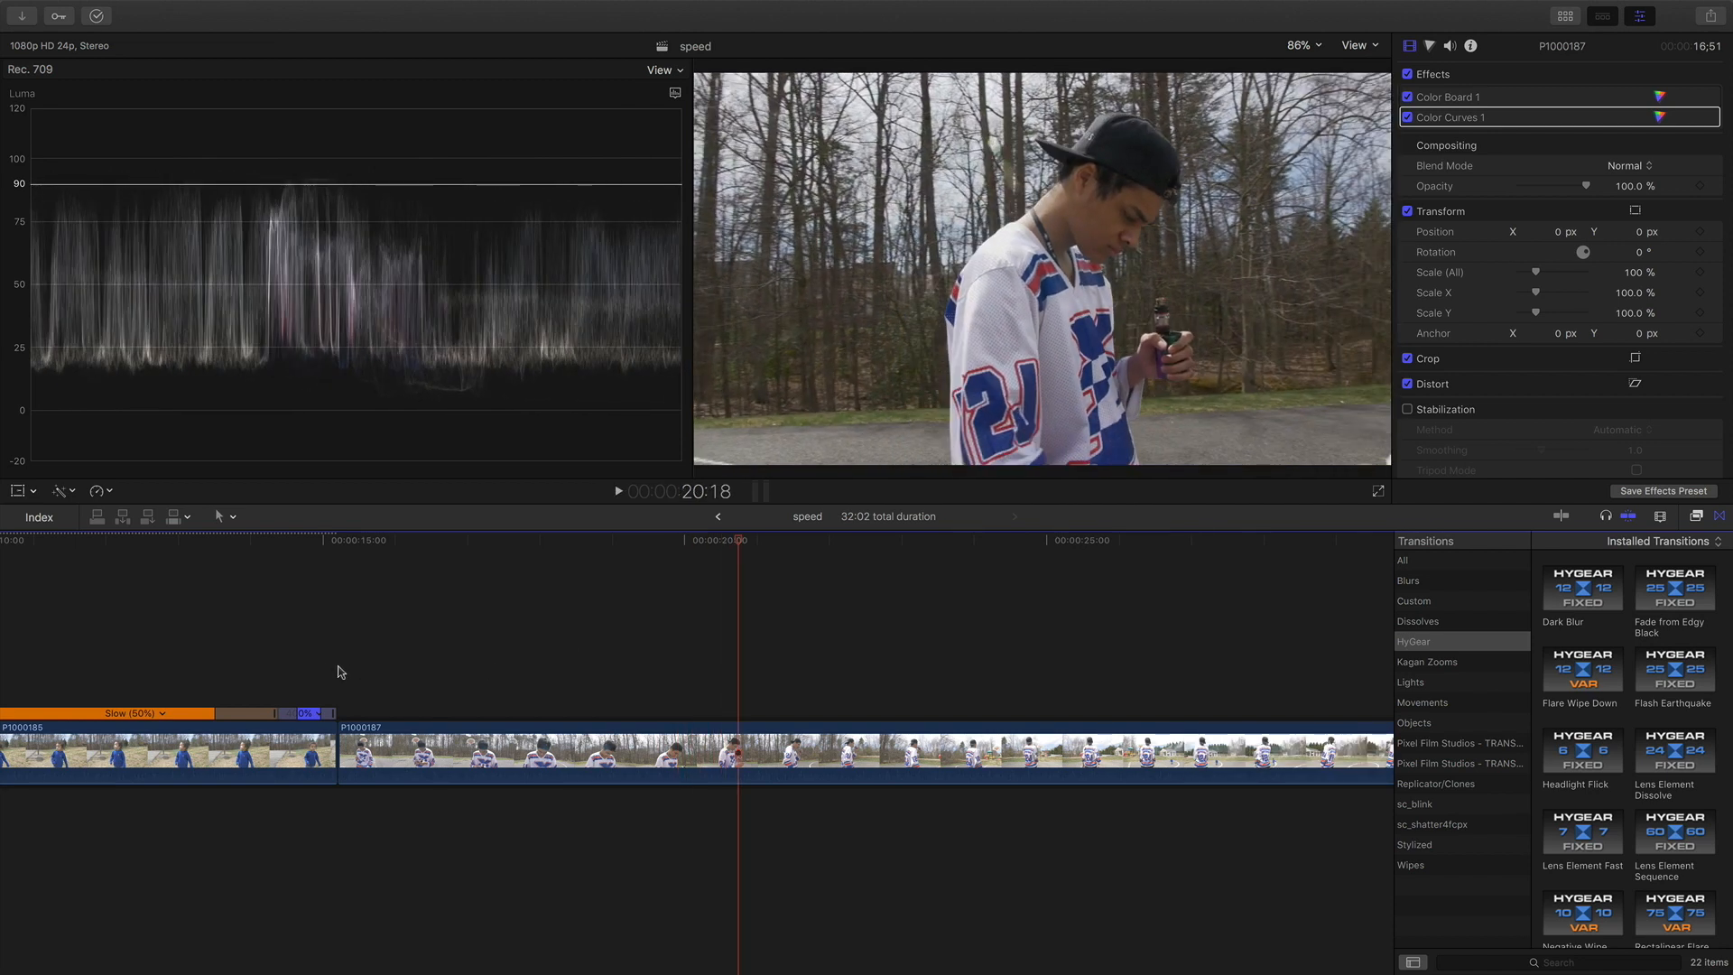
left_click(339, 655)
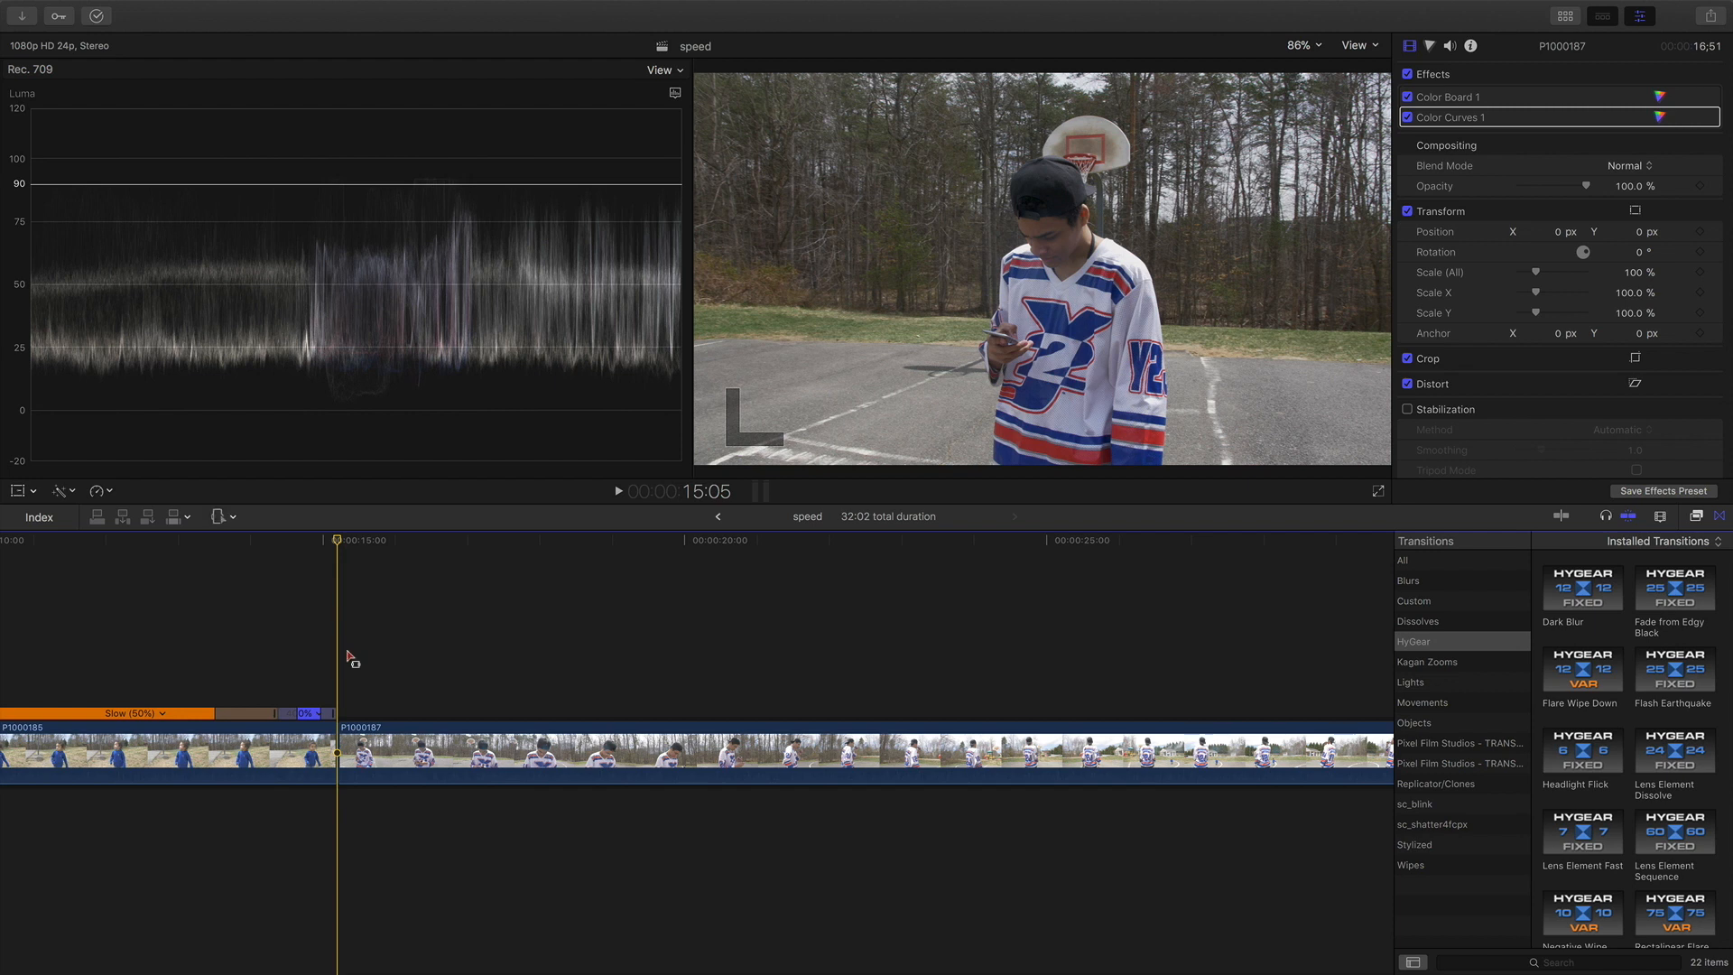
left_click(339, 749)
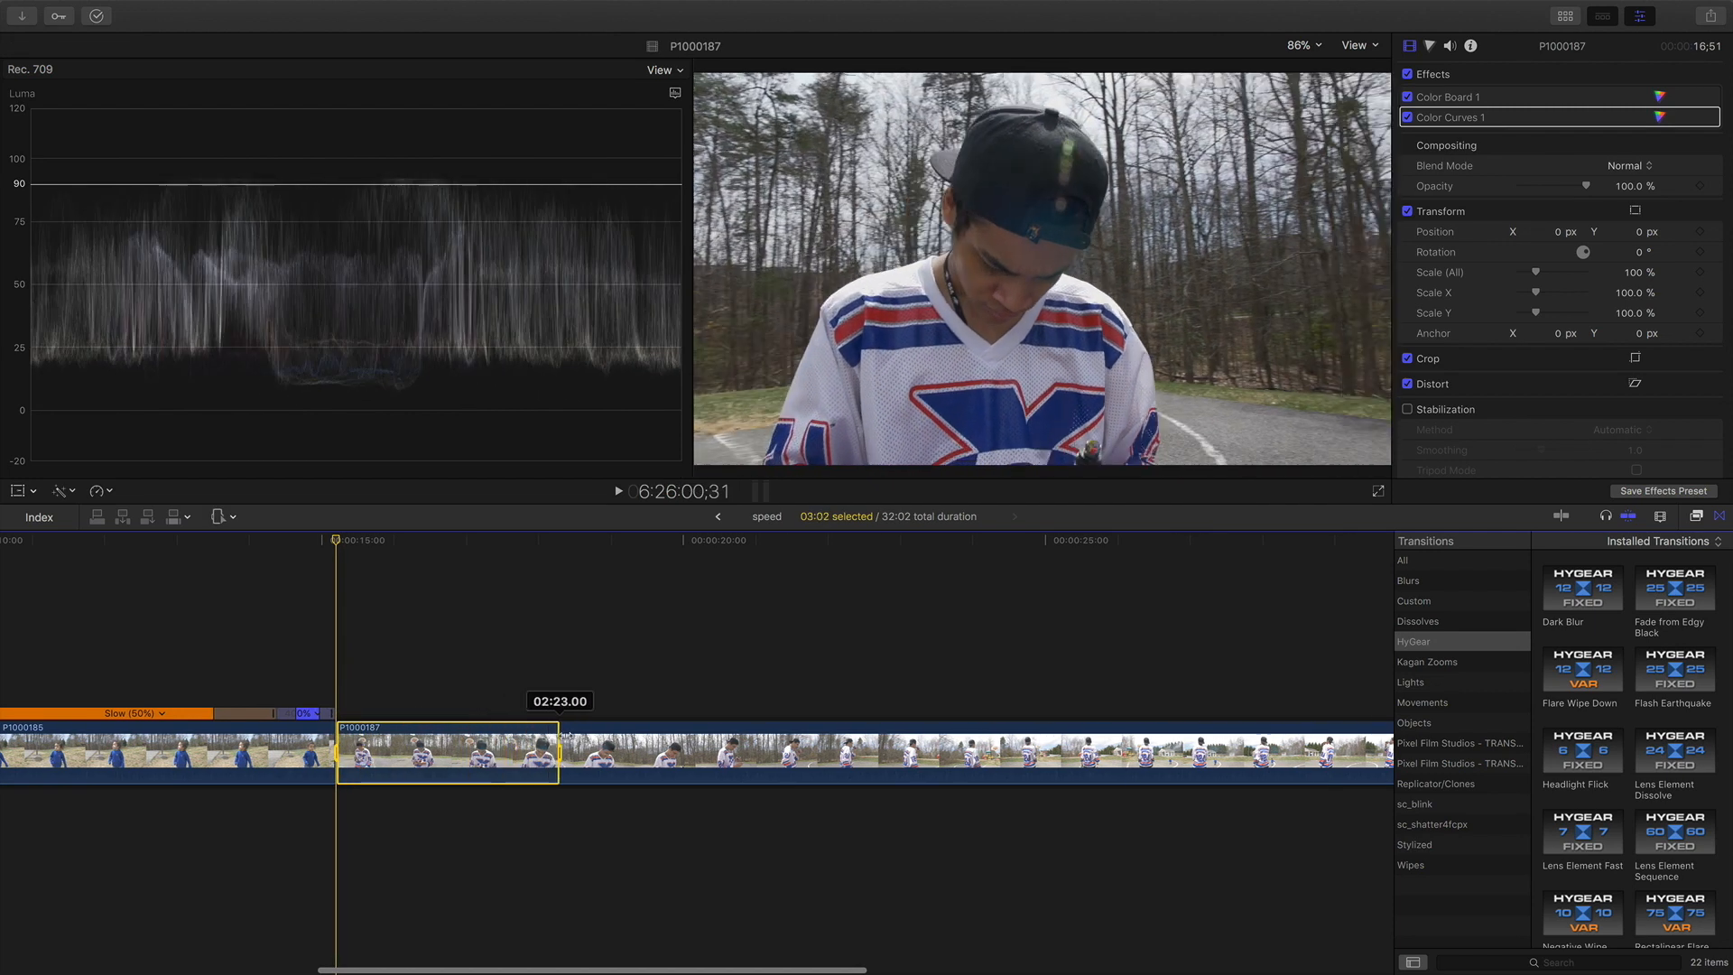
left_click(101, 491)
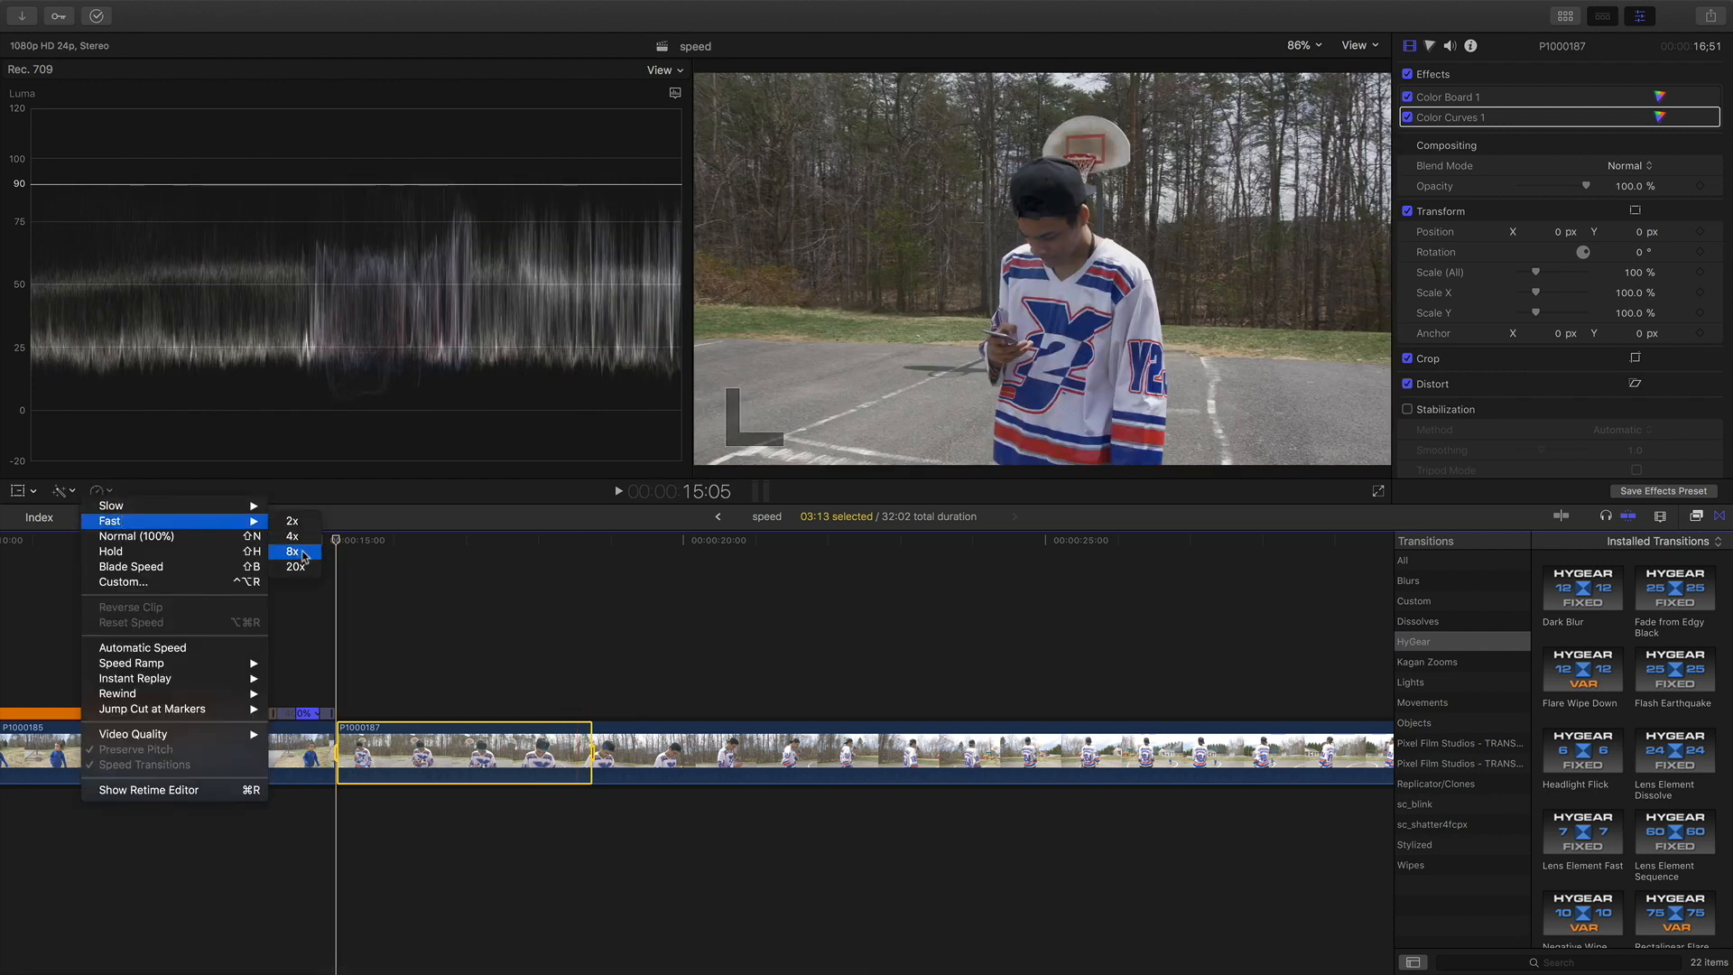
left_click(293, 551)
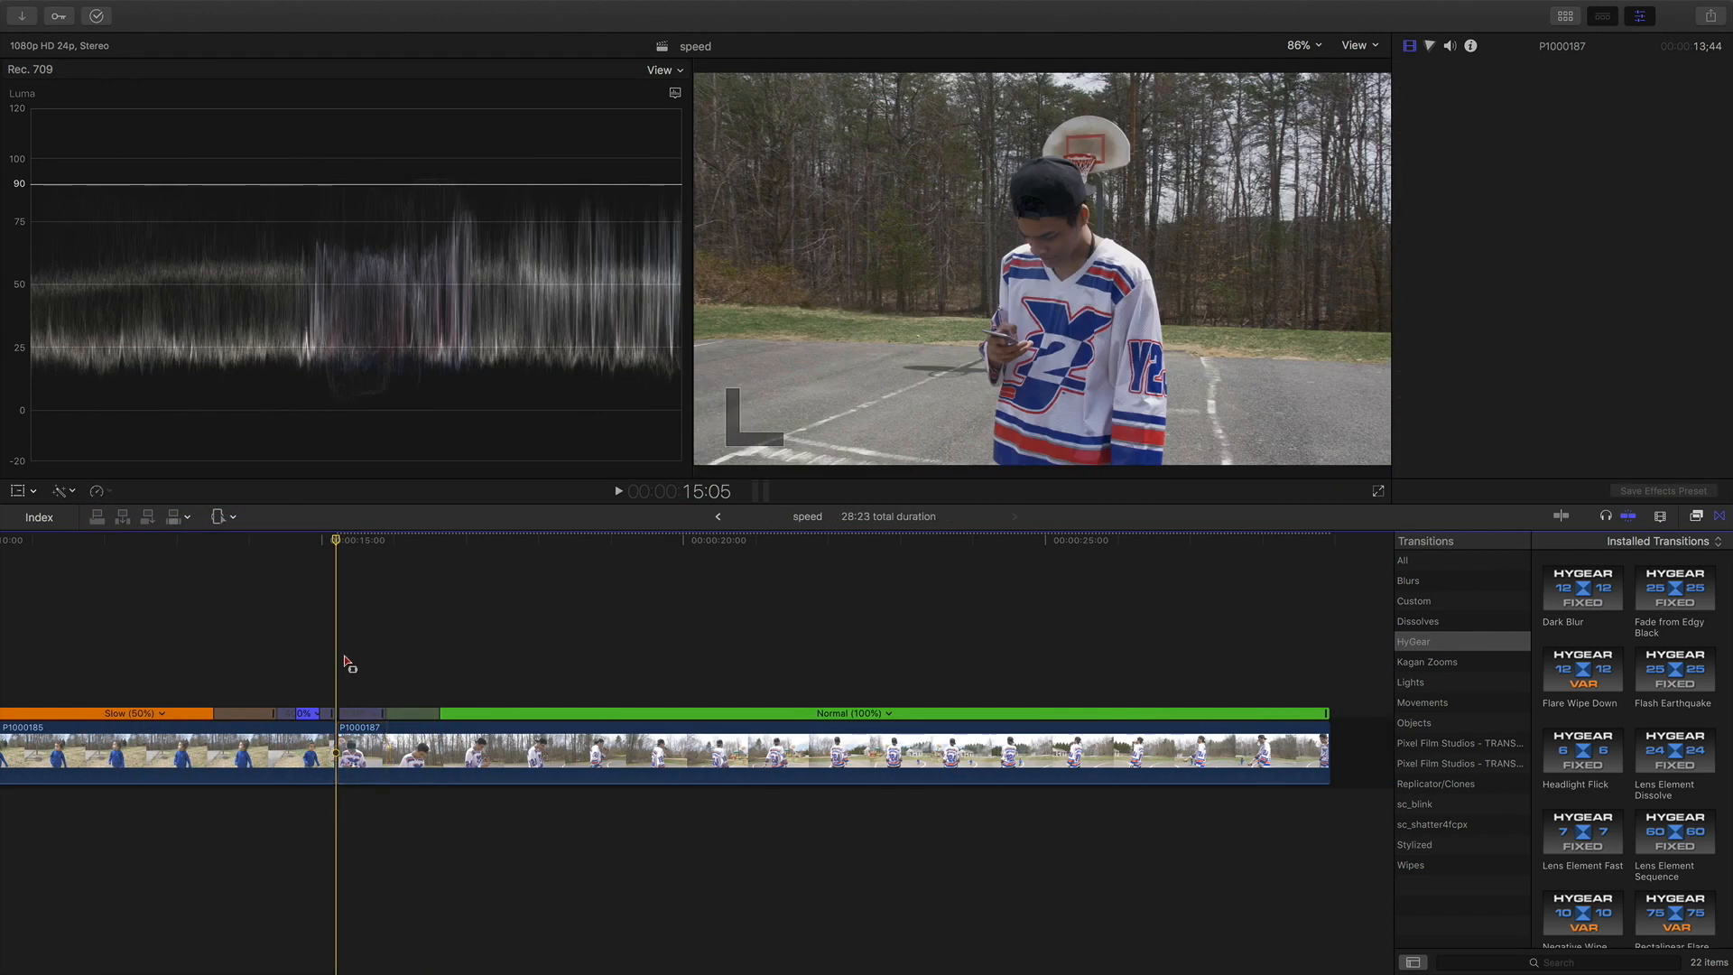
Step: Select a 4:00 range of P1000187 starting at 17:15 and speed it up to 8x
key("space")
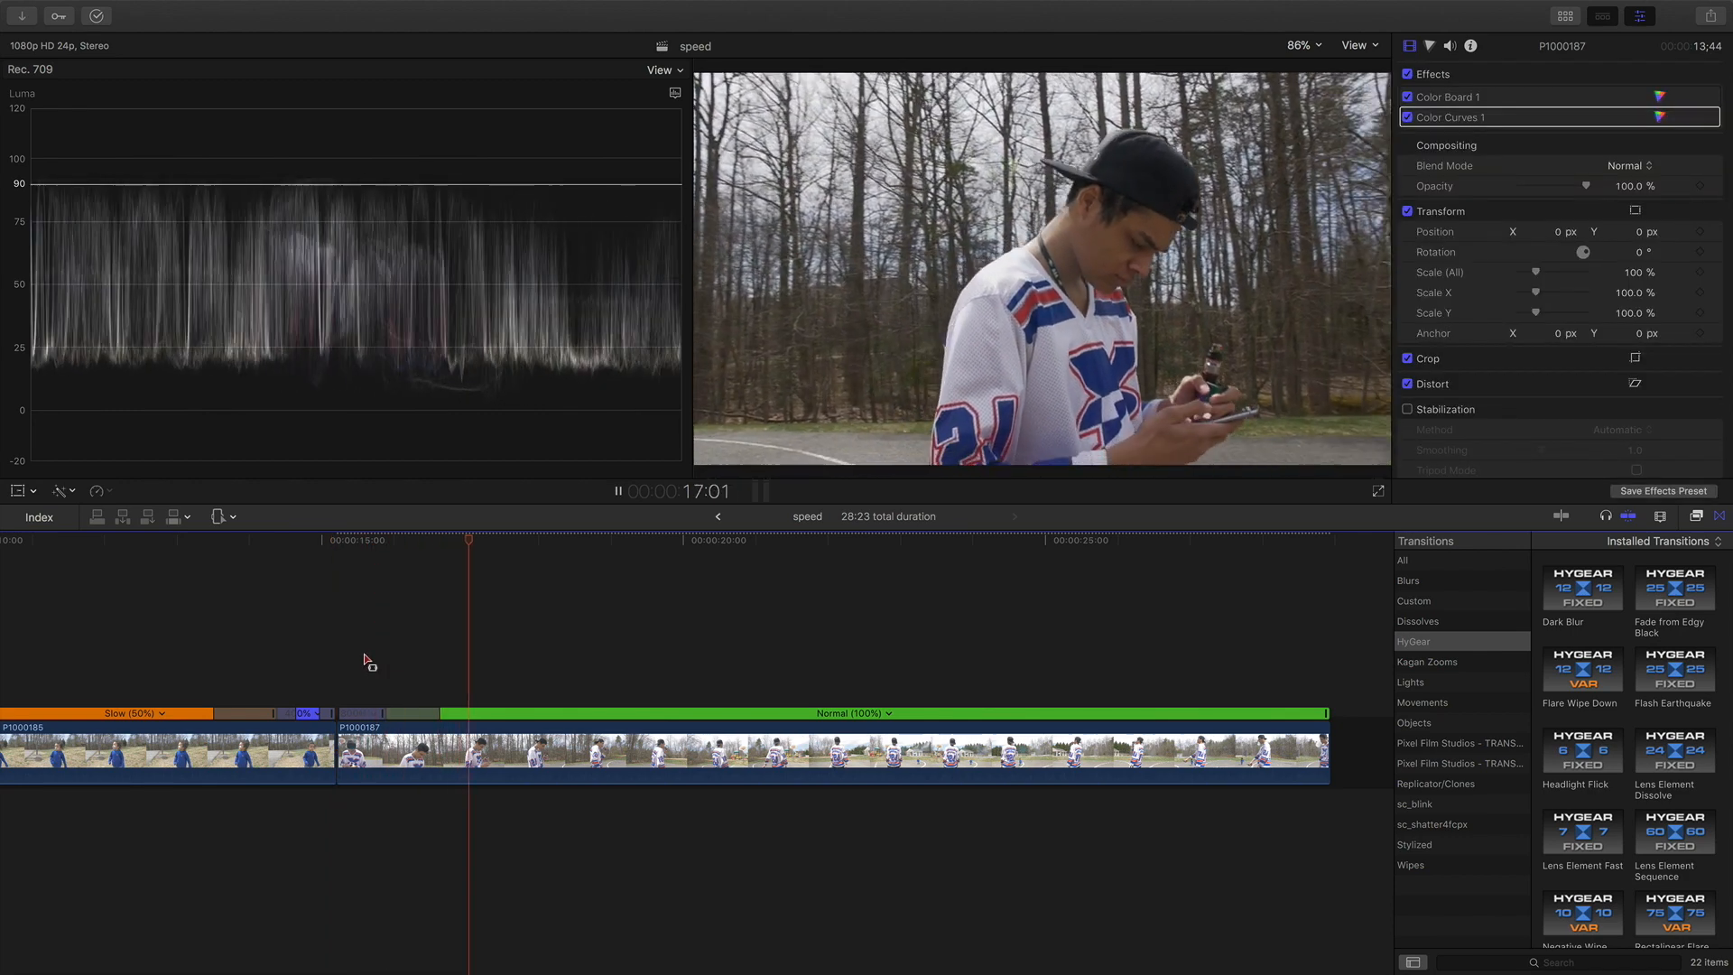
left_click(512, 745)
left_click_drag(511, 744, 806, 737)
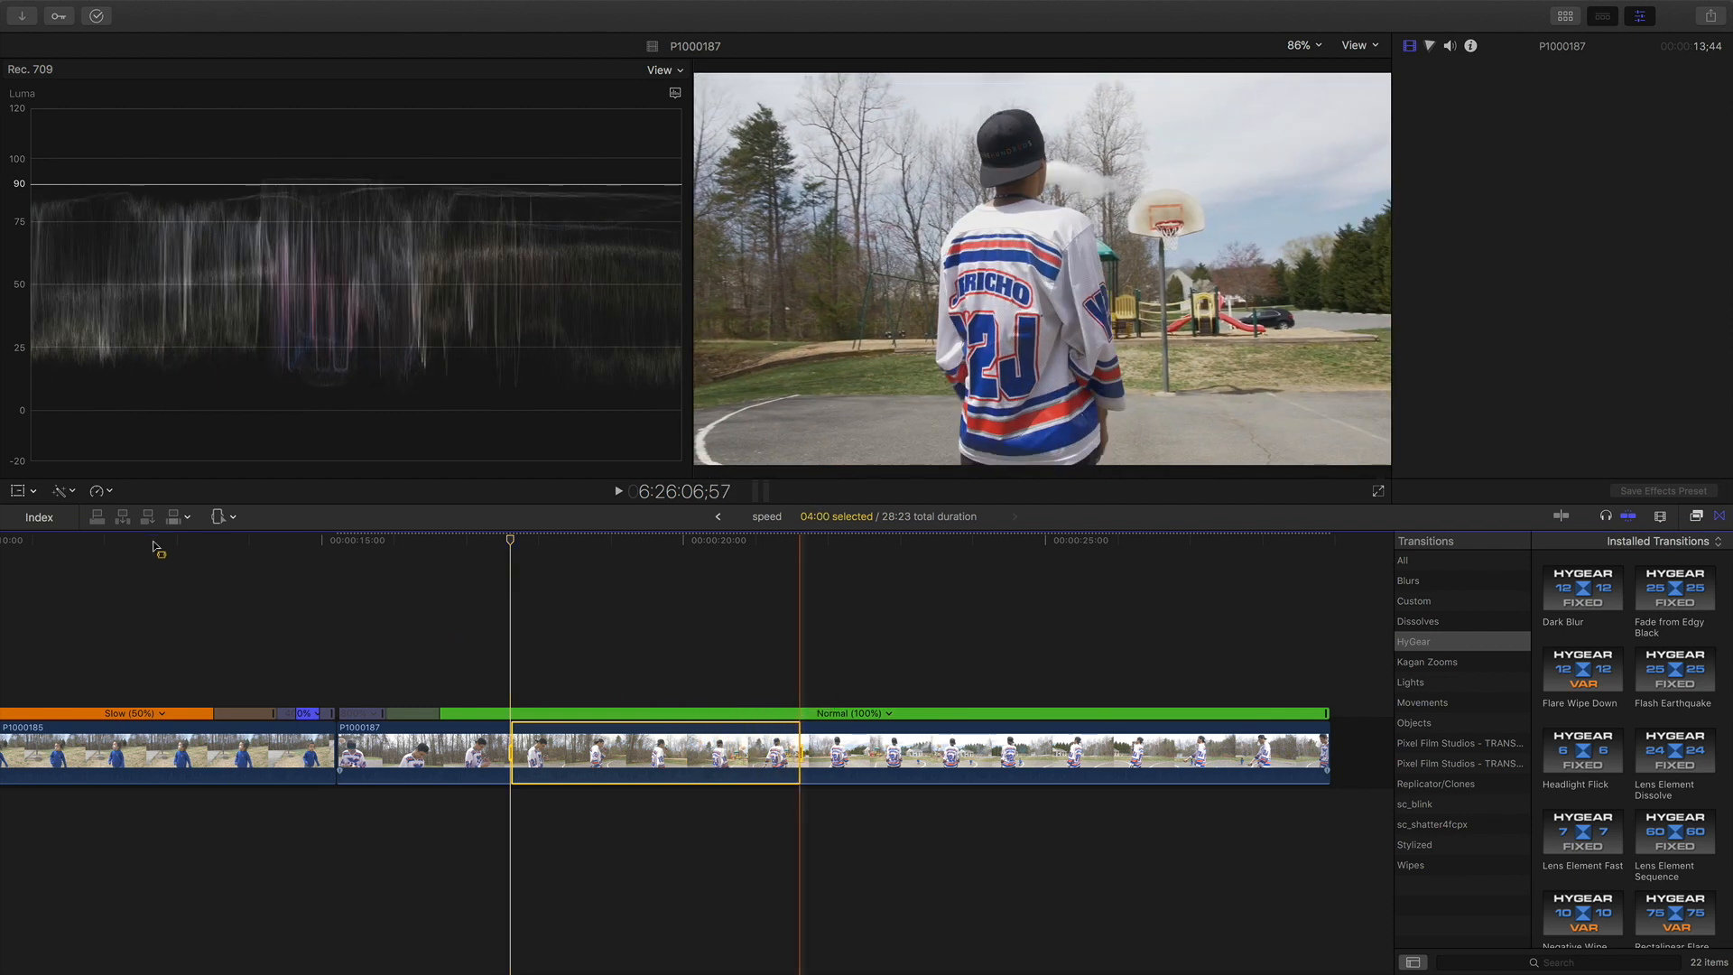
left_click(102, 490)
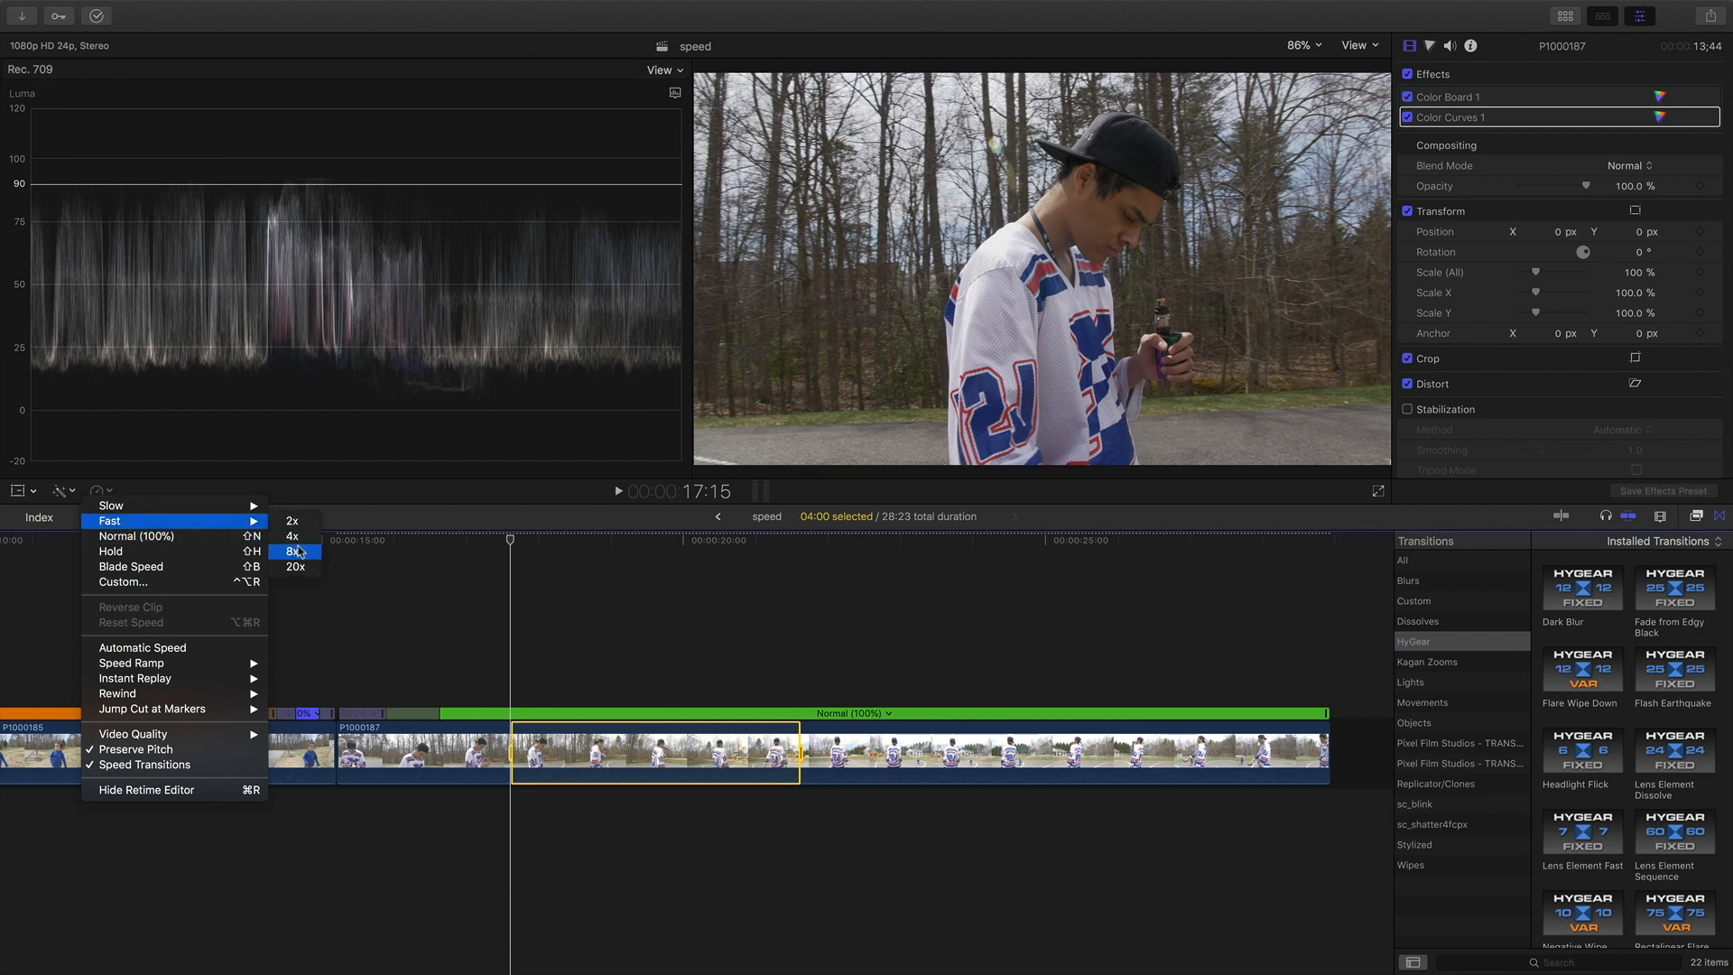
left_click(297, 550)
Step: Select a 2:15 range of P1000187 starting at 19:20 and speed it up to 8x
key("space")
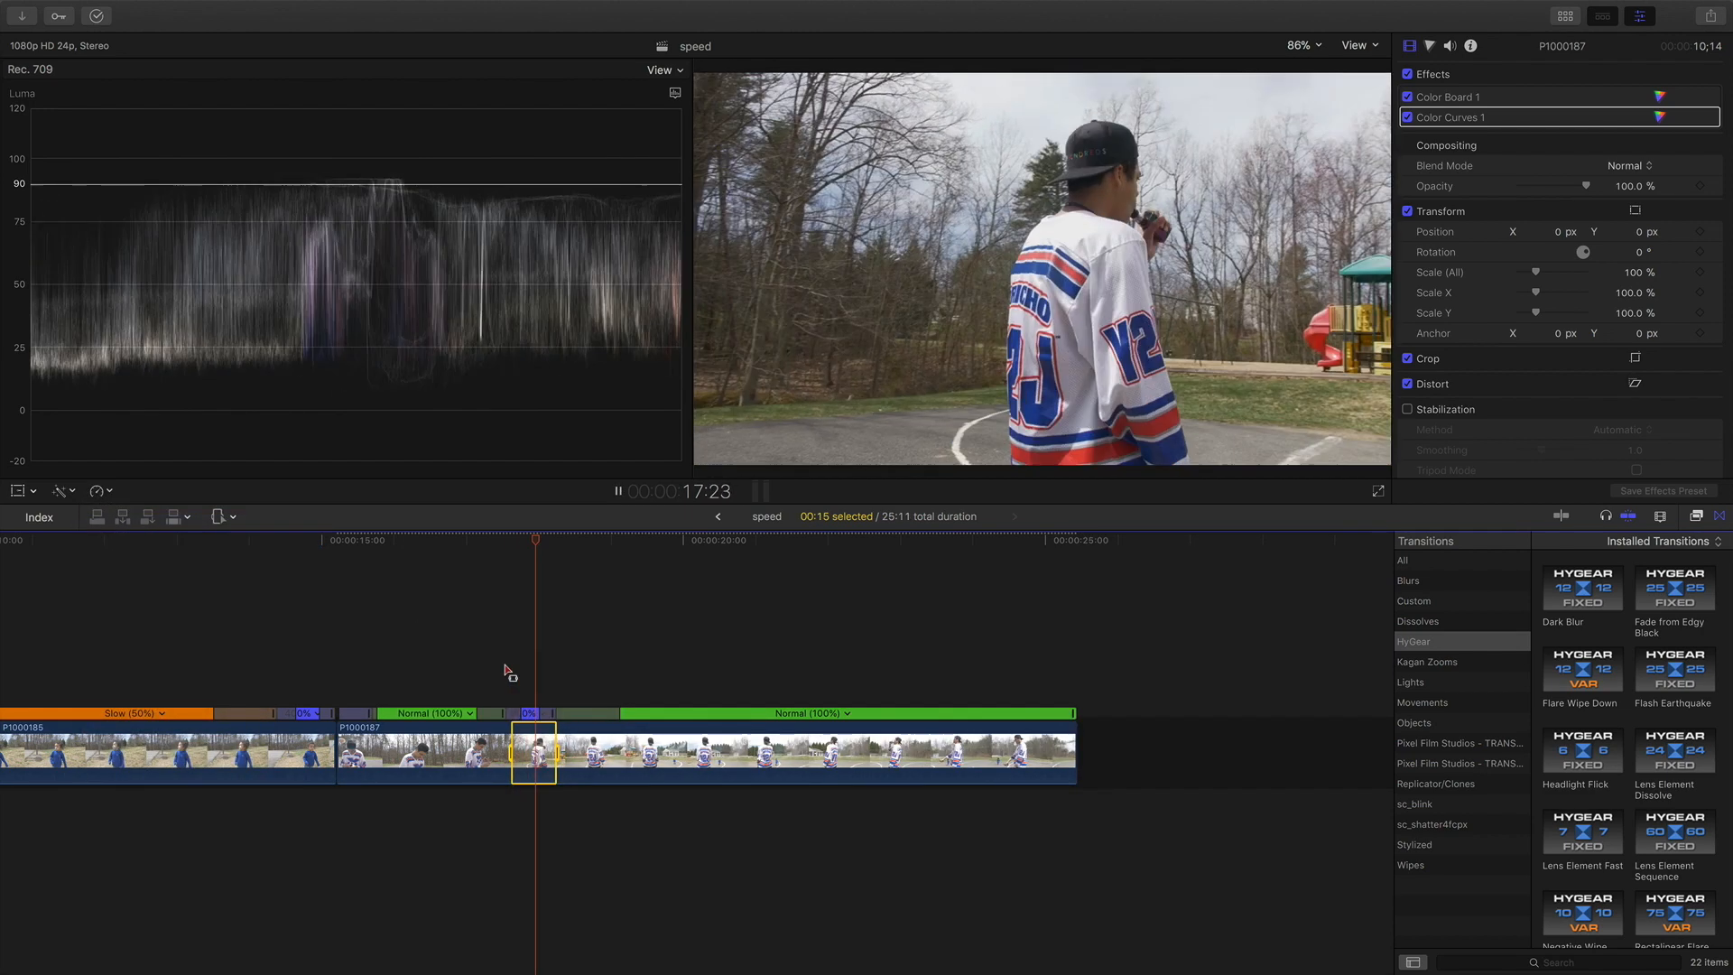
key("space")
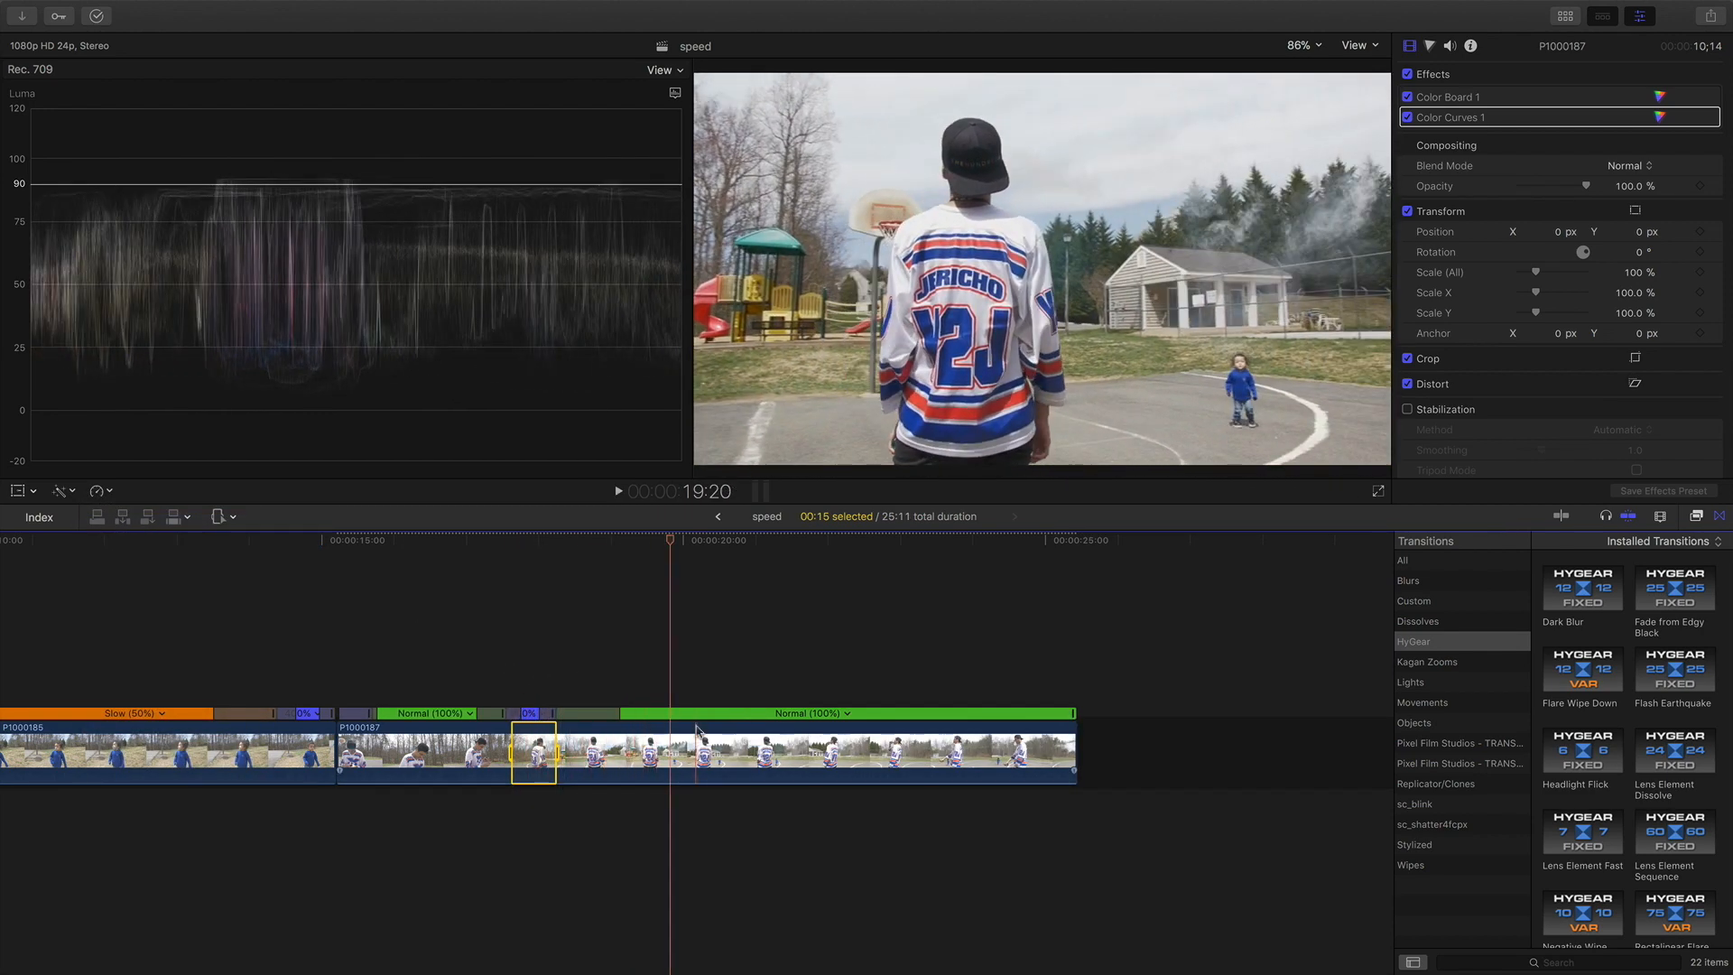
left_click_drag(672, 747, 864, 740)
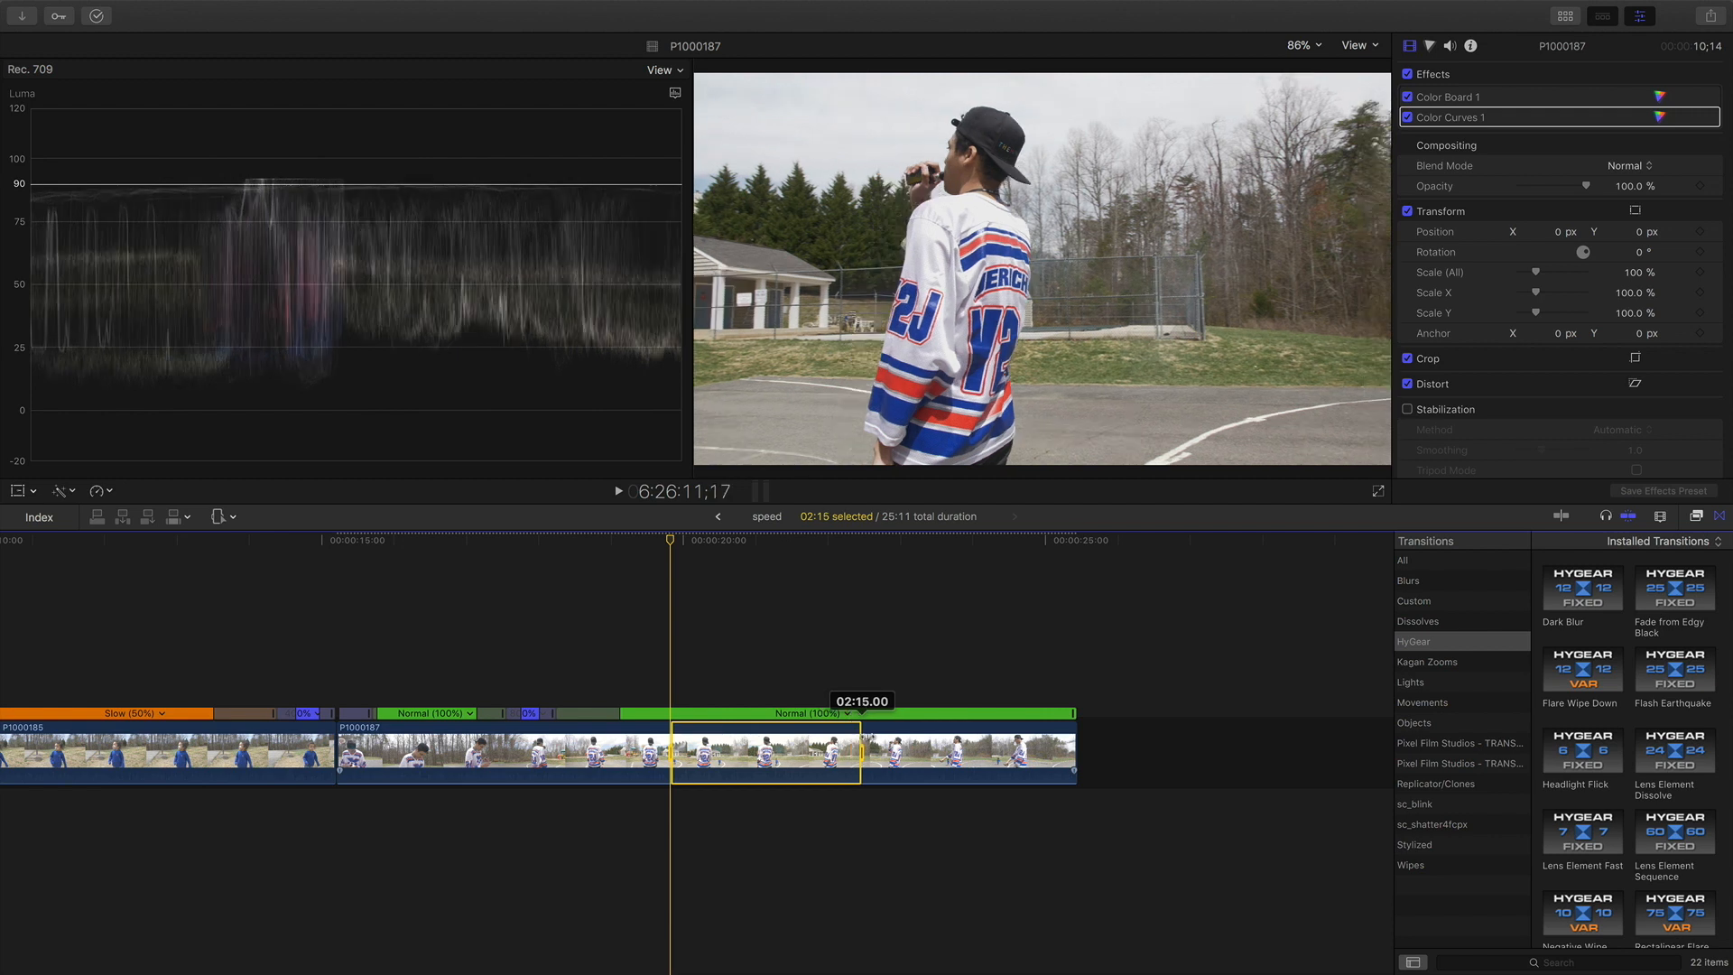
left_click(100, 490)
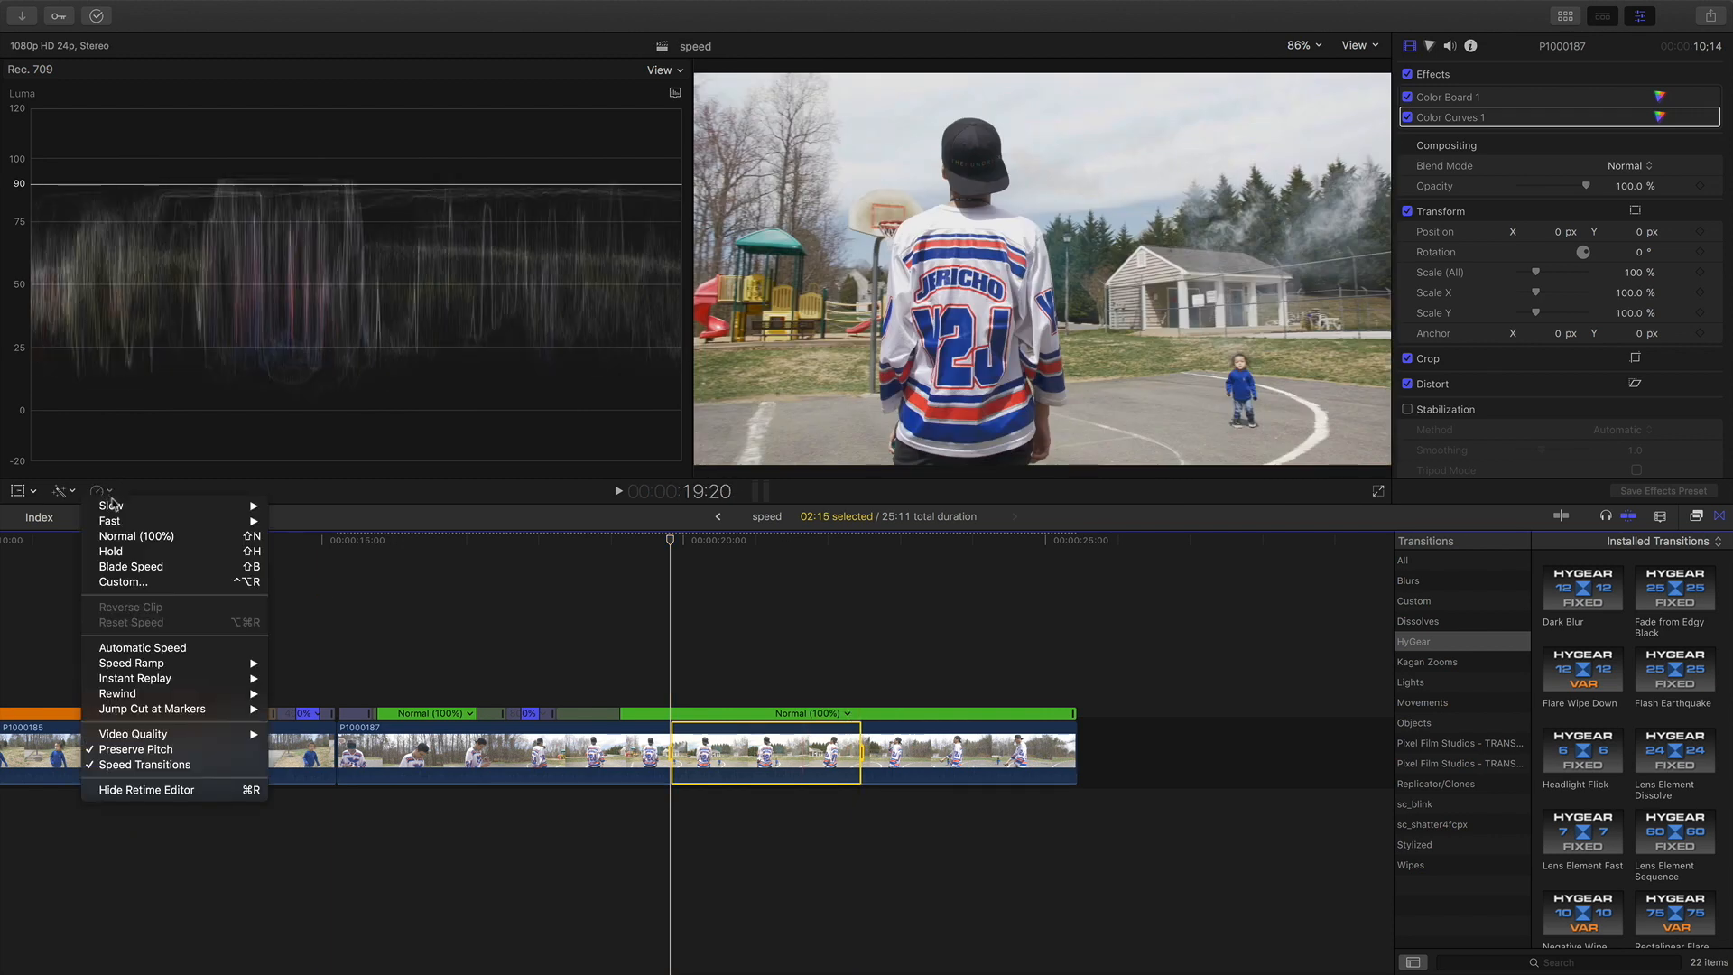
mouse_move(257, 525)
left_click(293, 551)
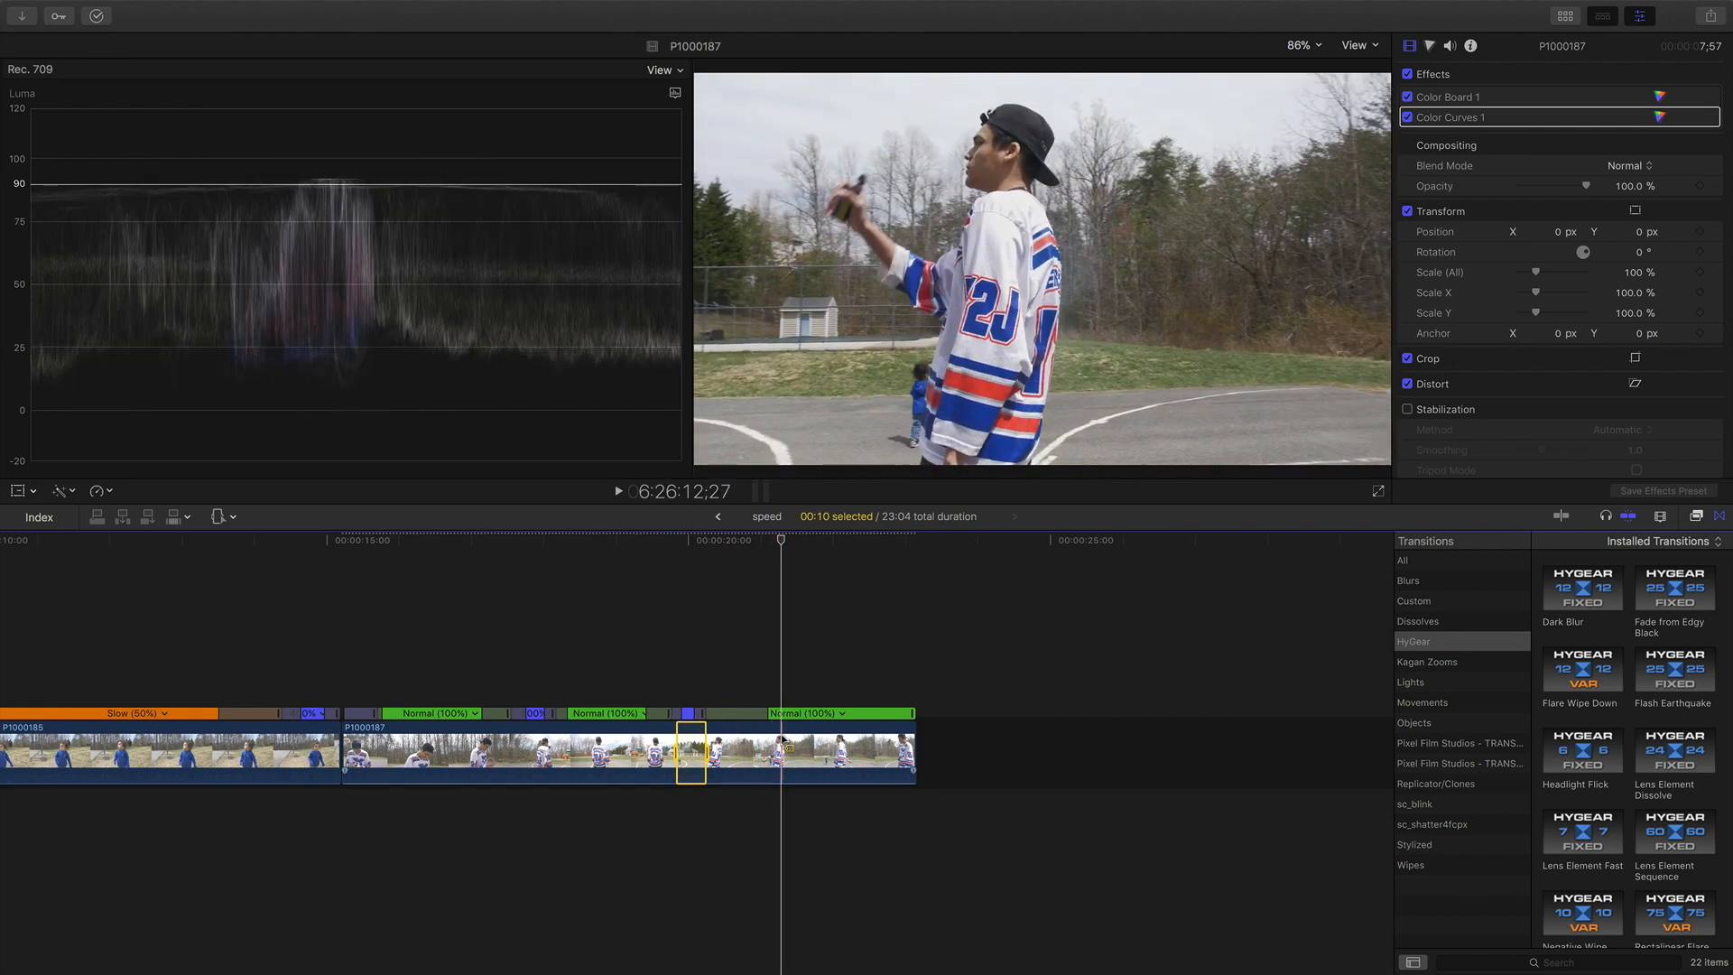
Step: Select a 1:04 range of P1000187 starting at 21:07 and speed it up to 8x
left_click_drag(782, 743, 869, 740)
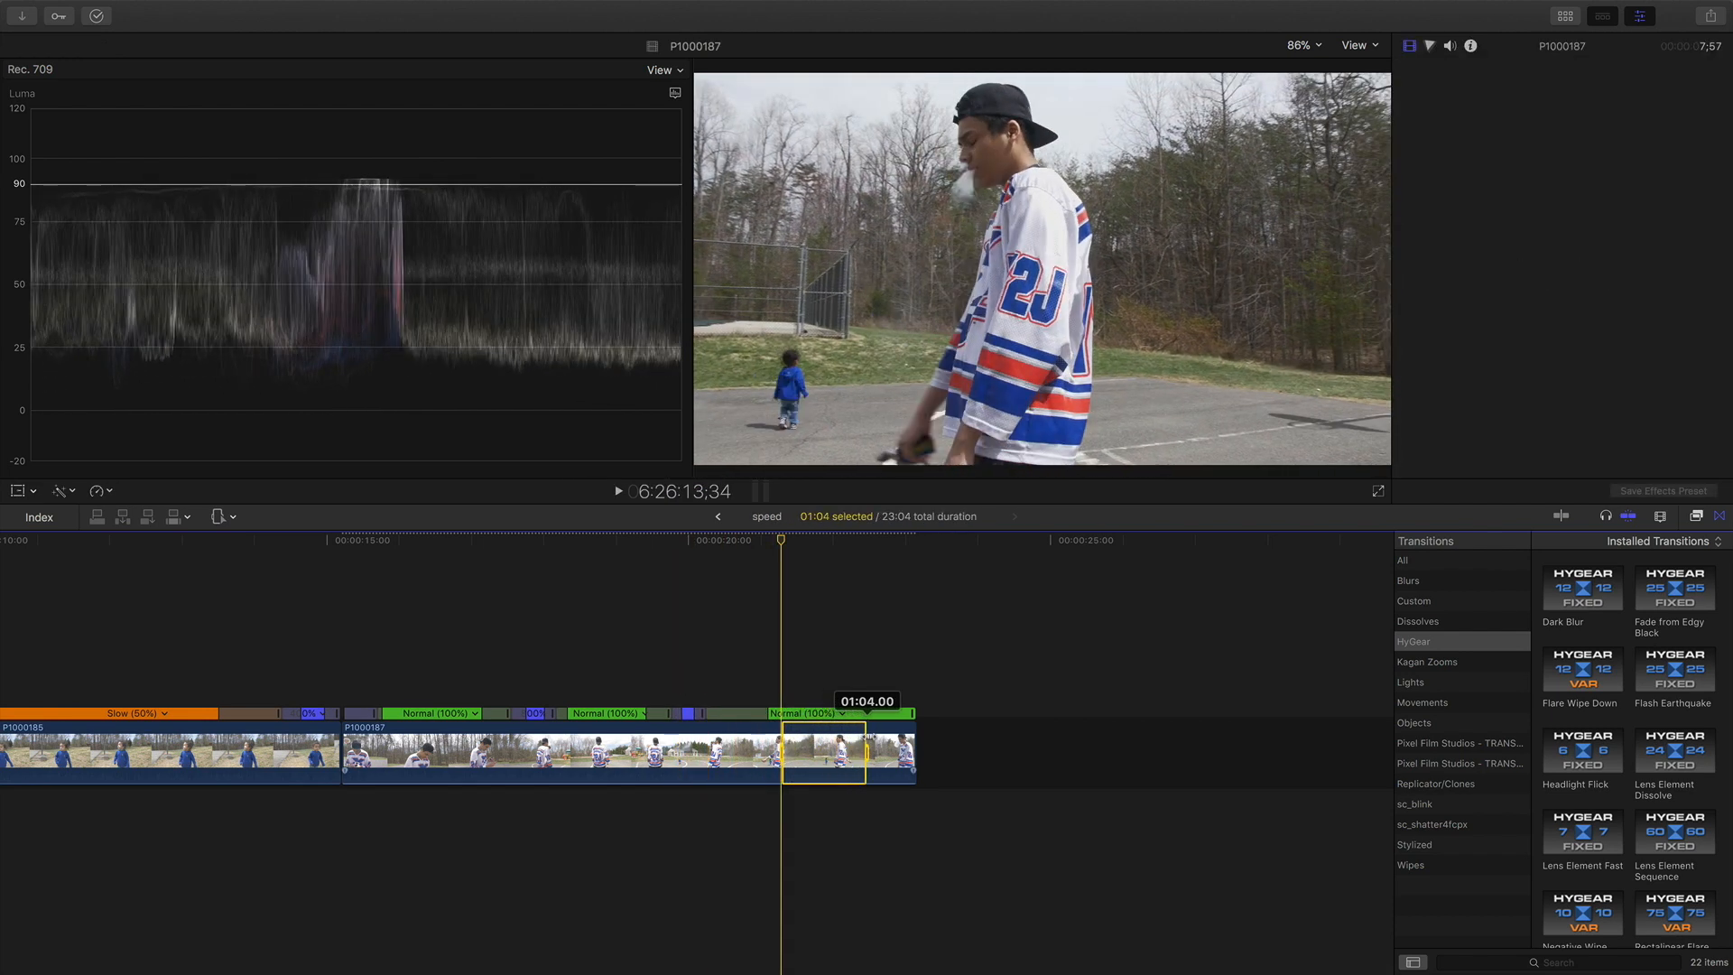
left_click(99, 492)
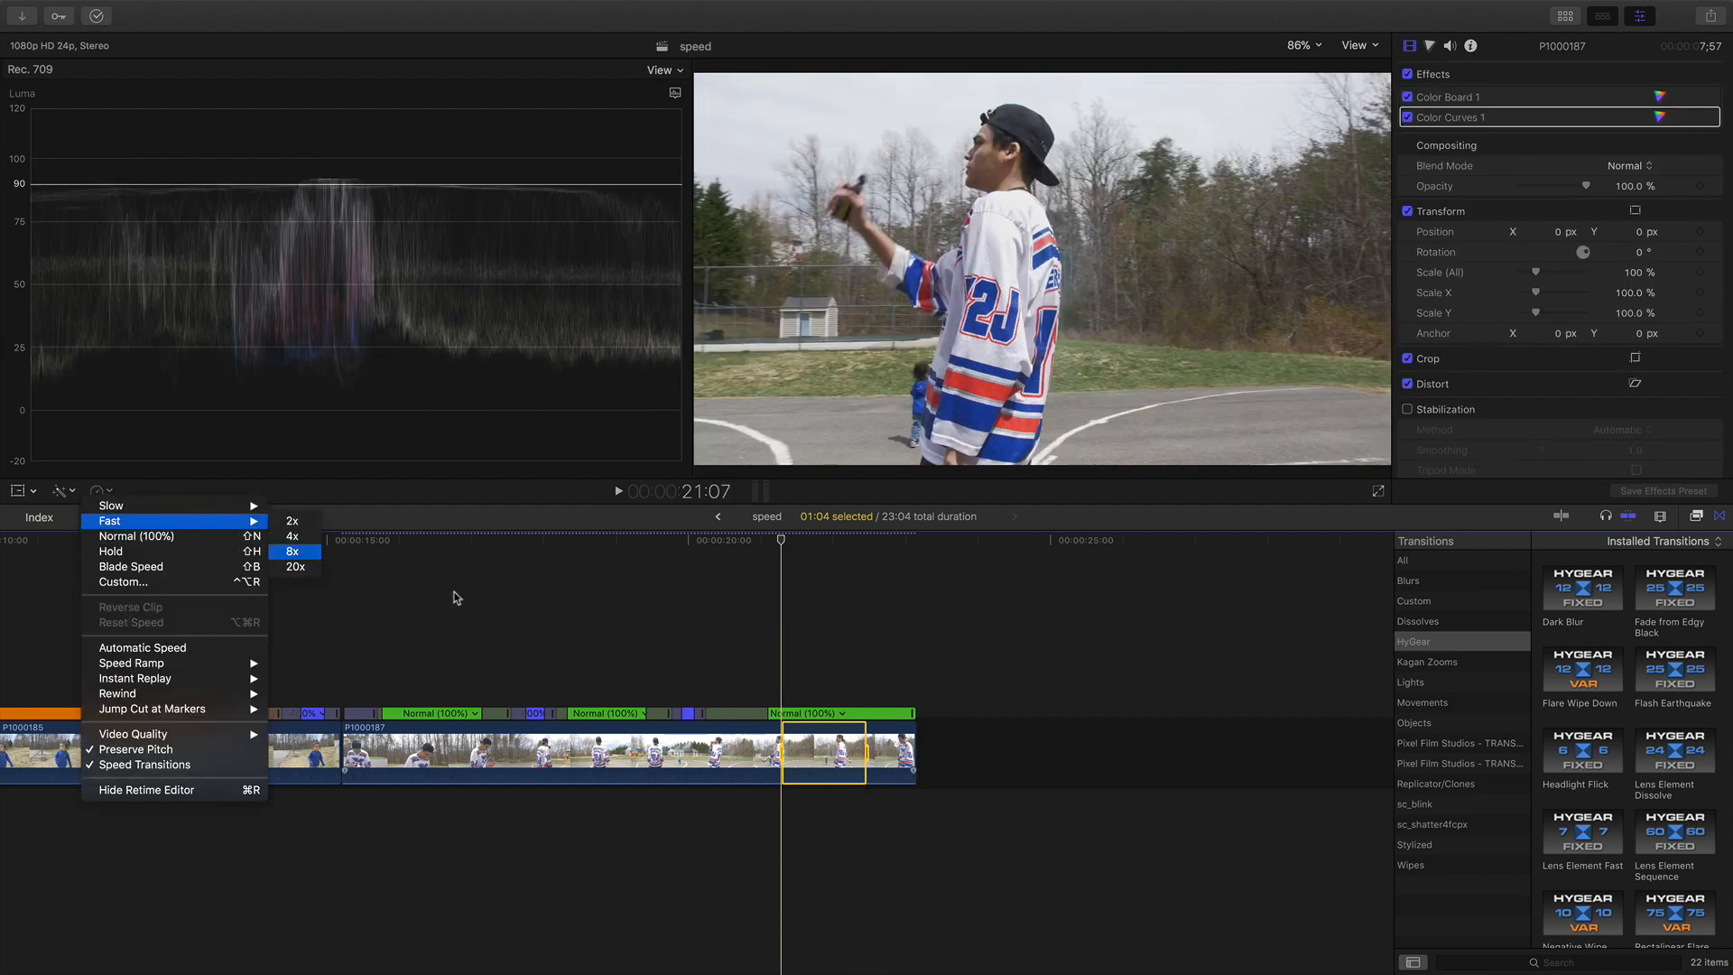
key("Return")
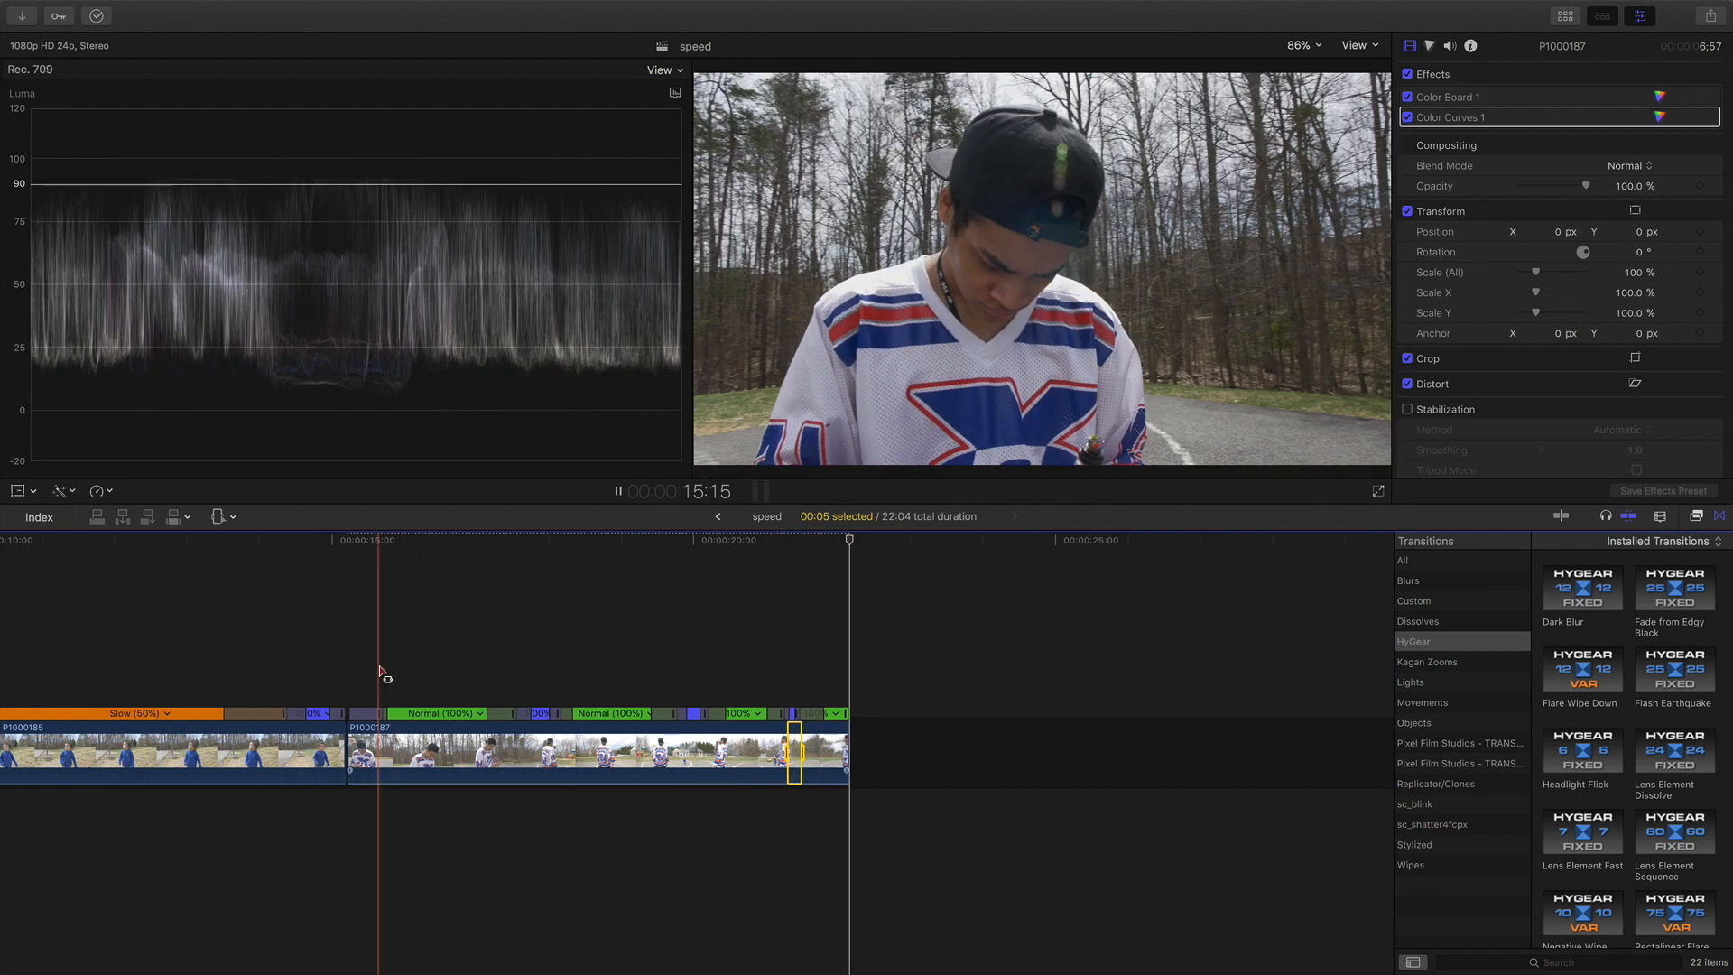
key("space")
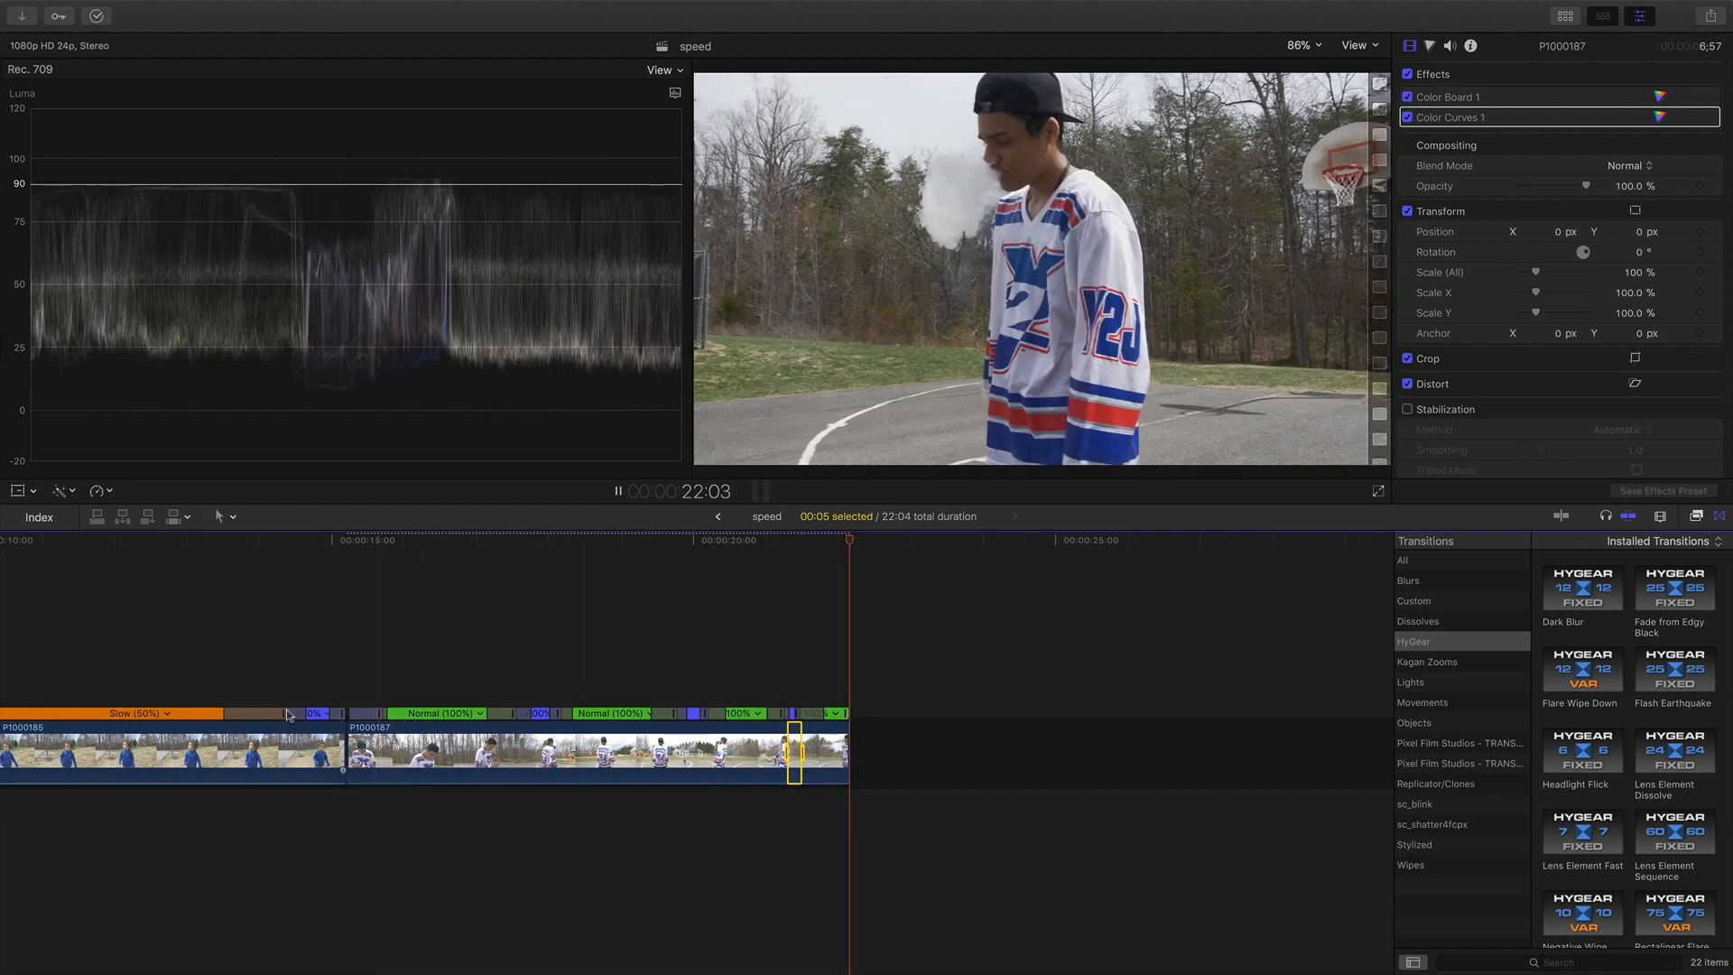
left_click(429, 718)
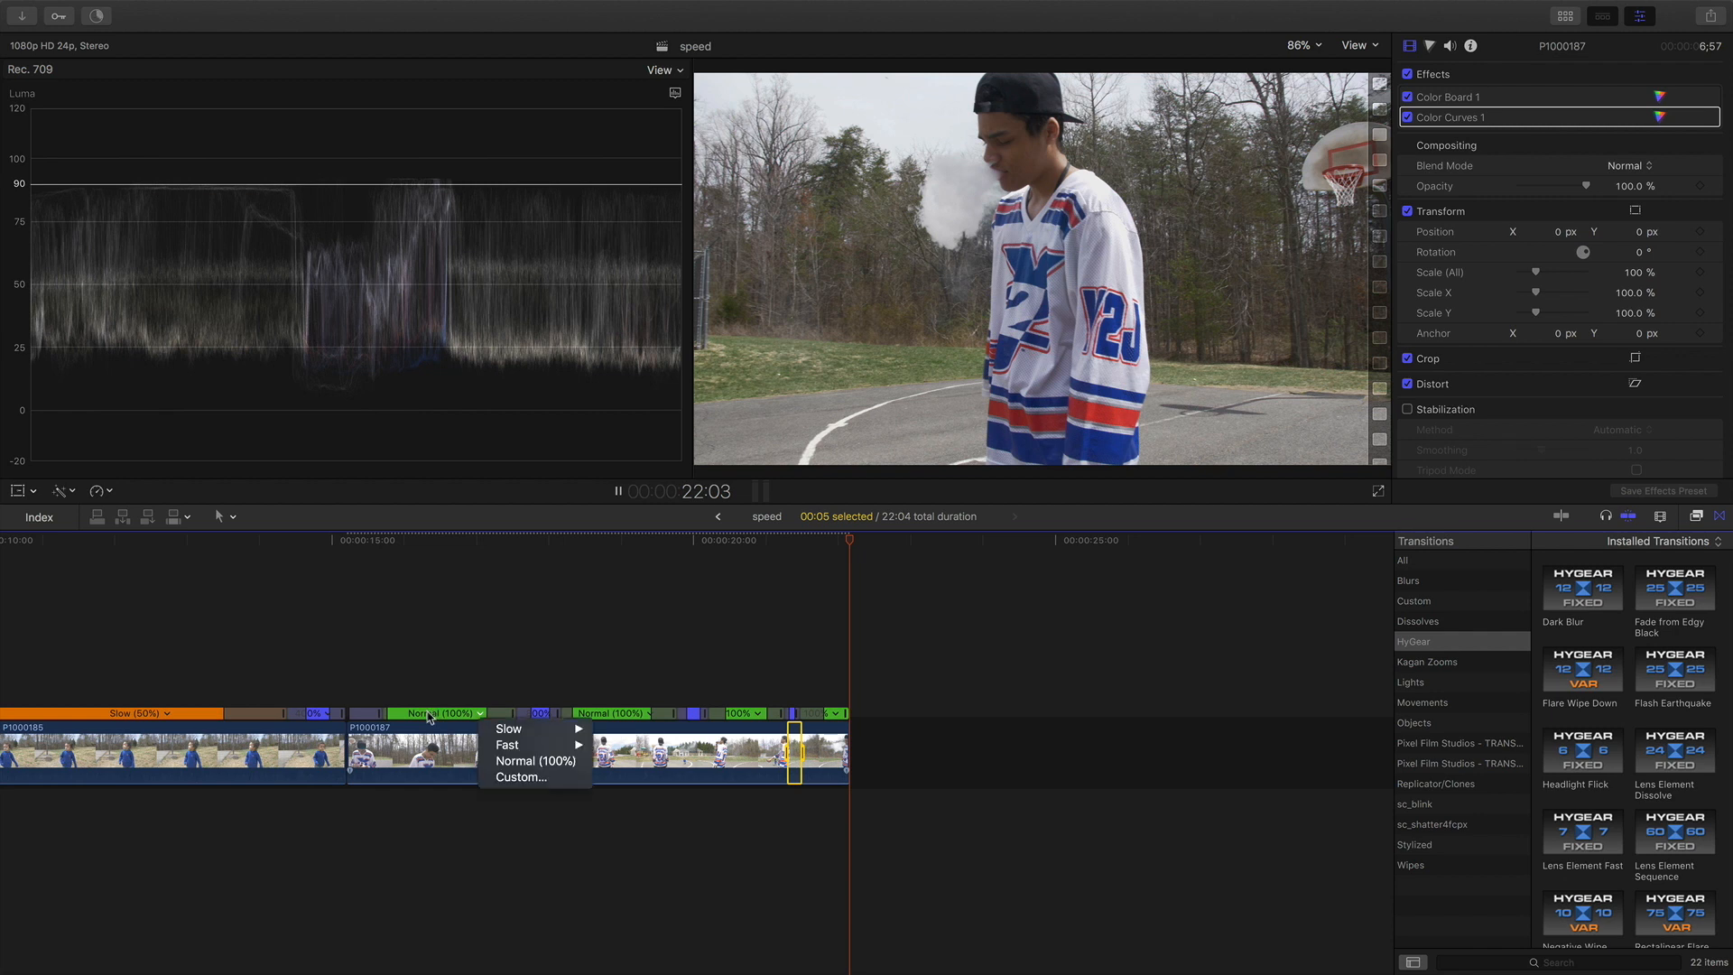
left_click(418, 681)
double_click(417, 713)
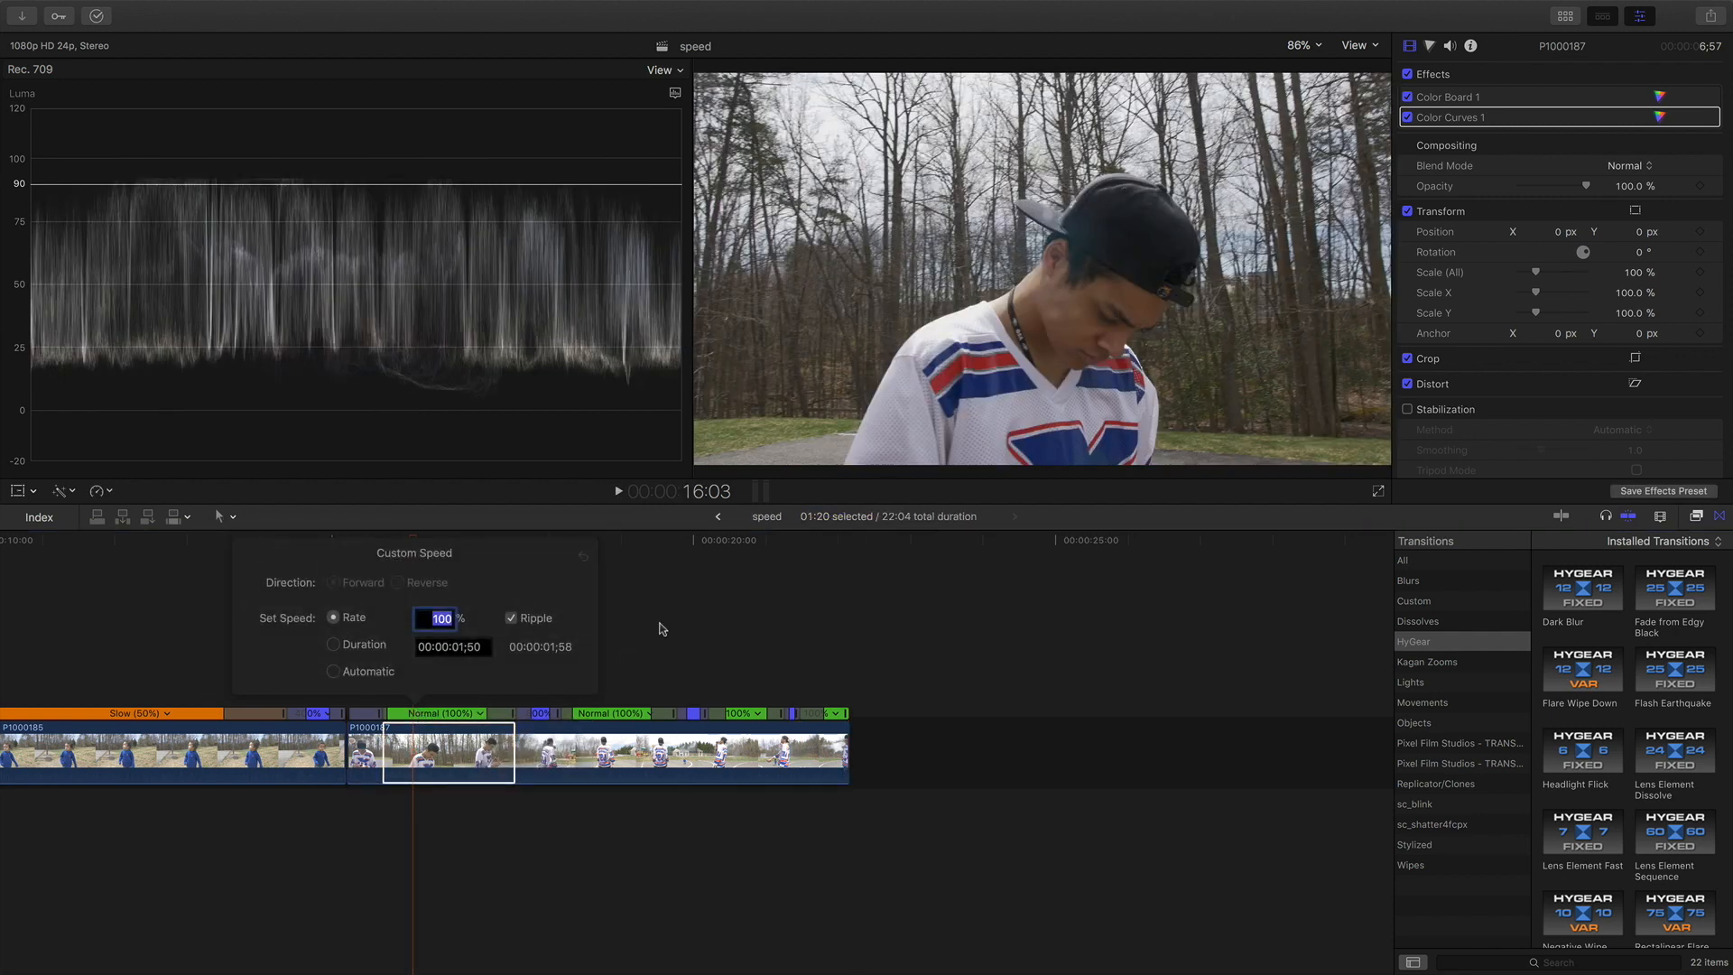
left_click(660, 624)
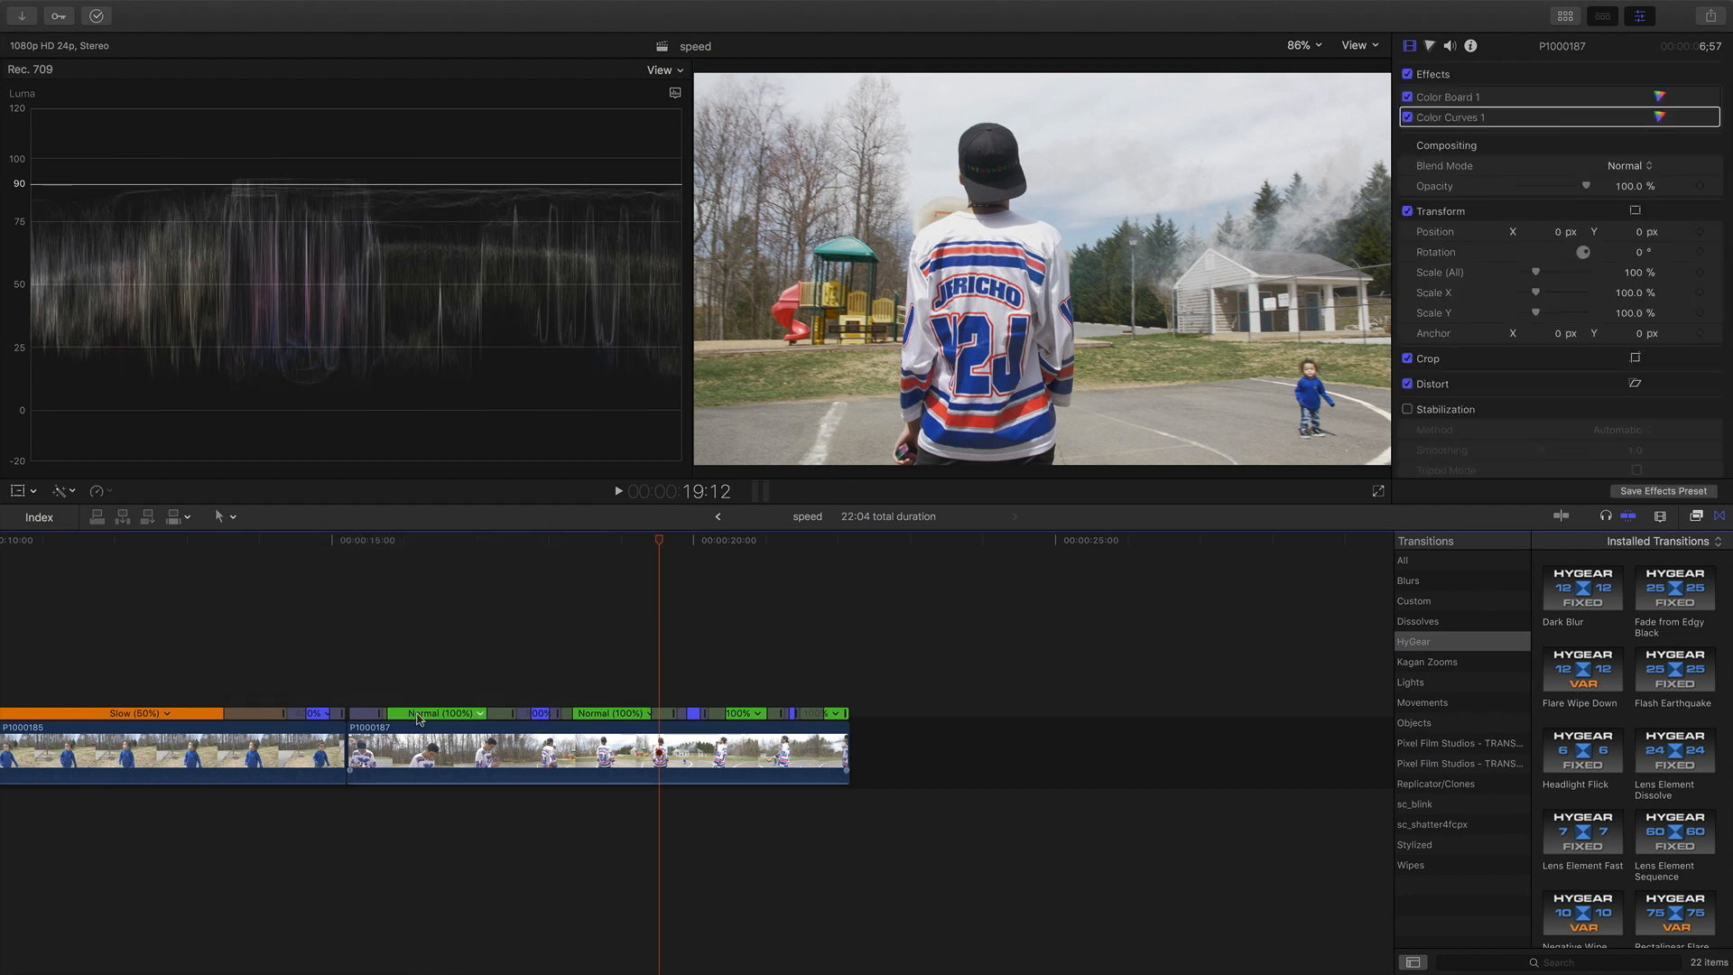
Step: Set the first normal-speed section of P1000187 to a custom rate of 50% and briefly play the clip
left_click(418, 714)
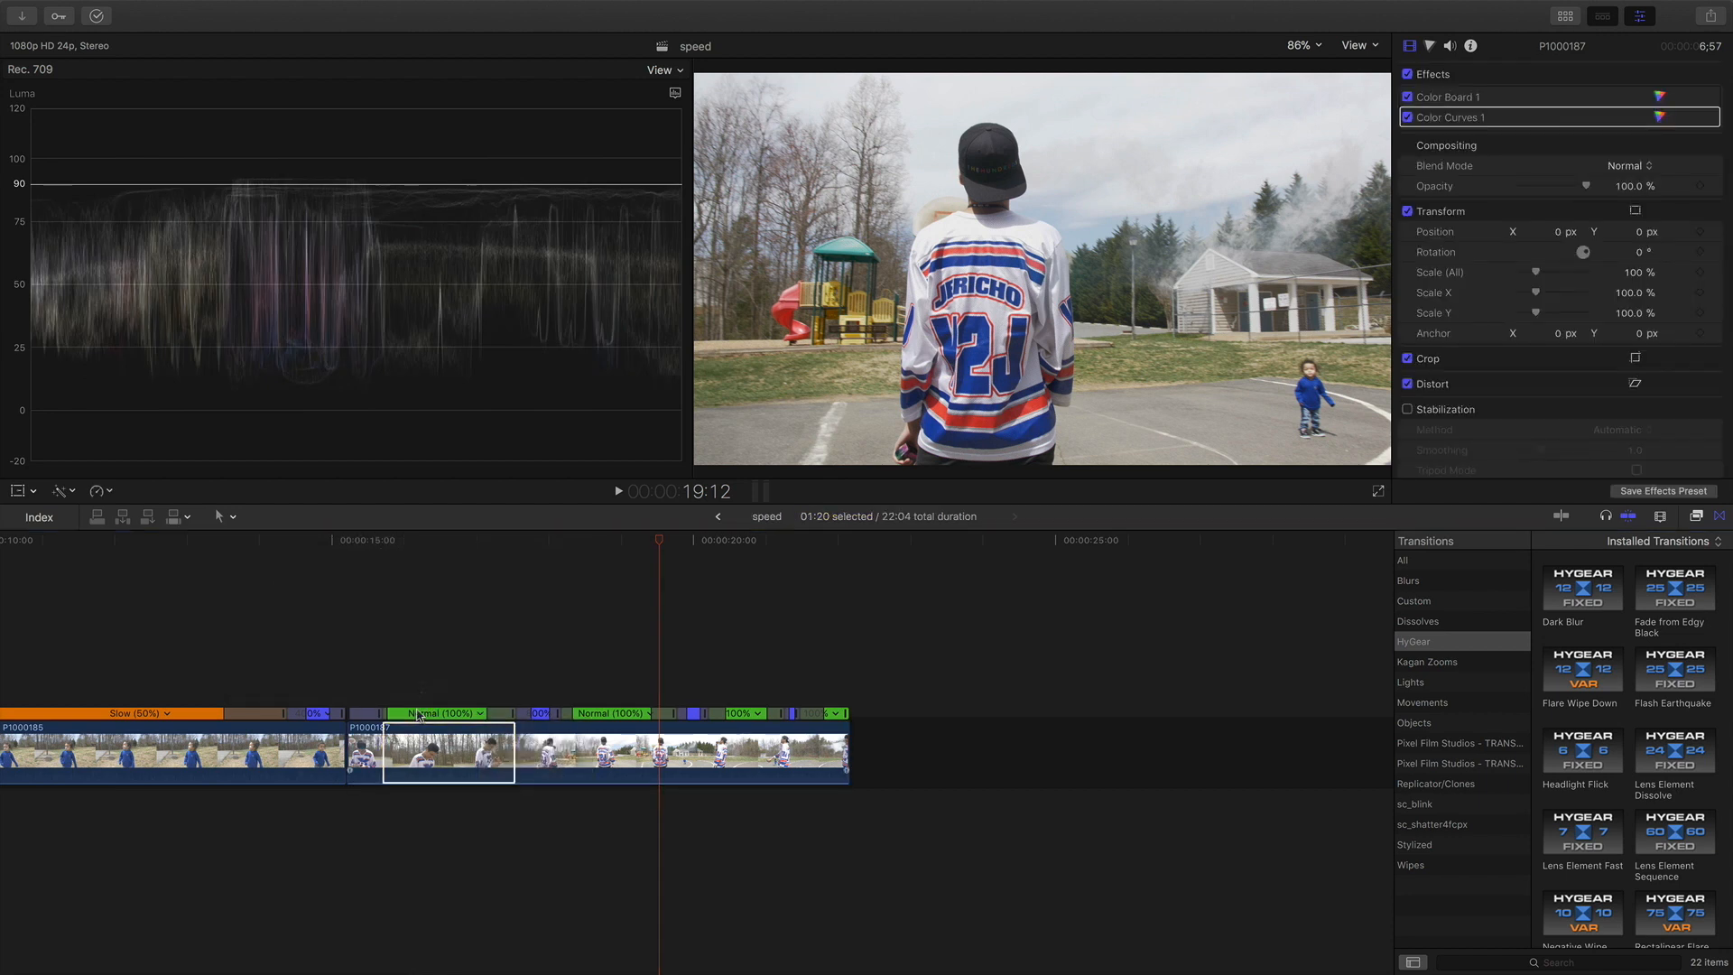
double_click(418, 714)
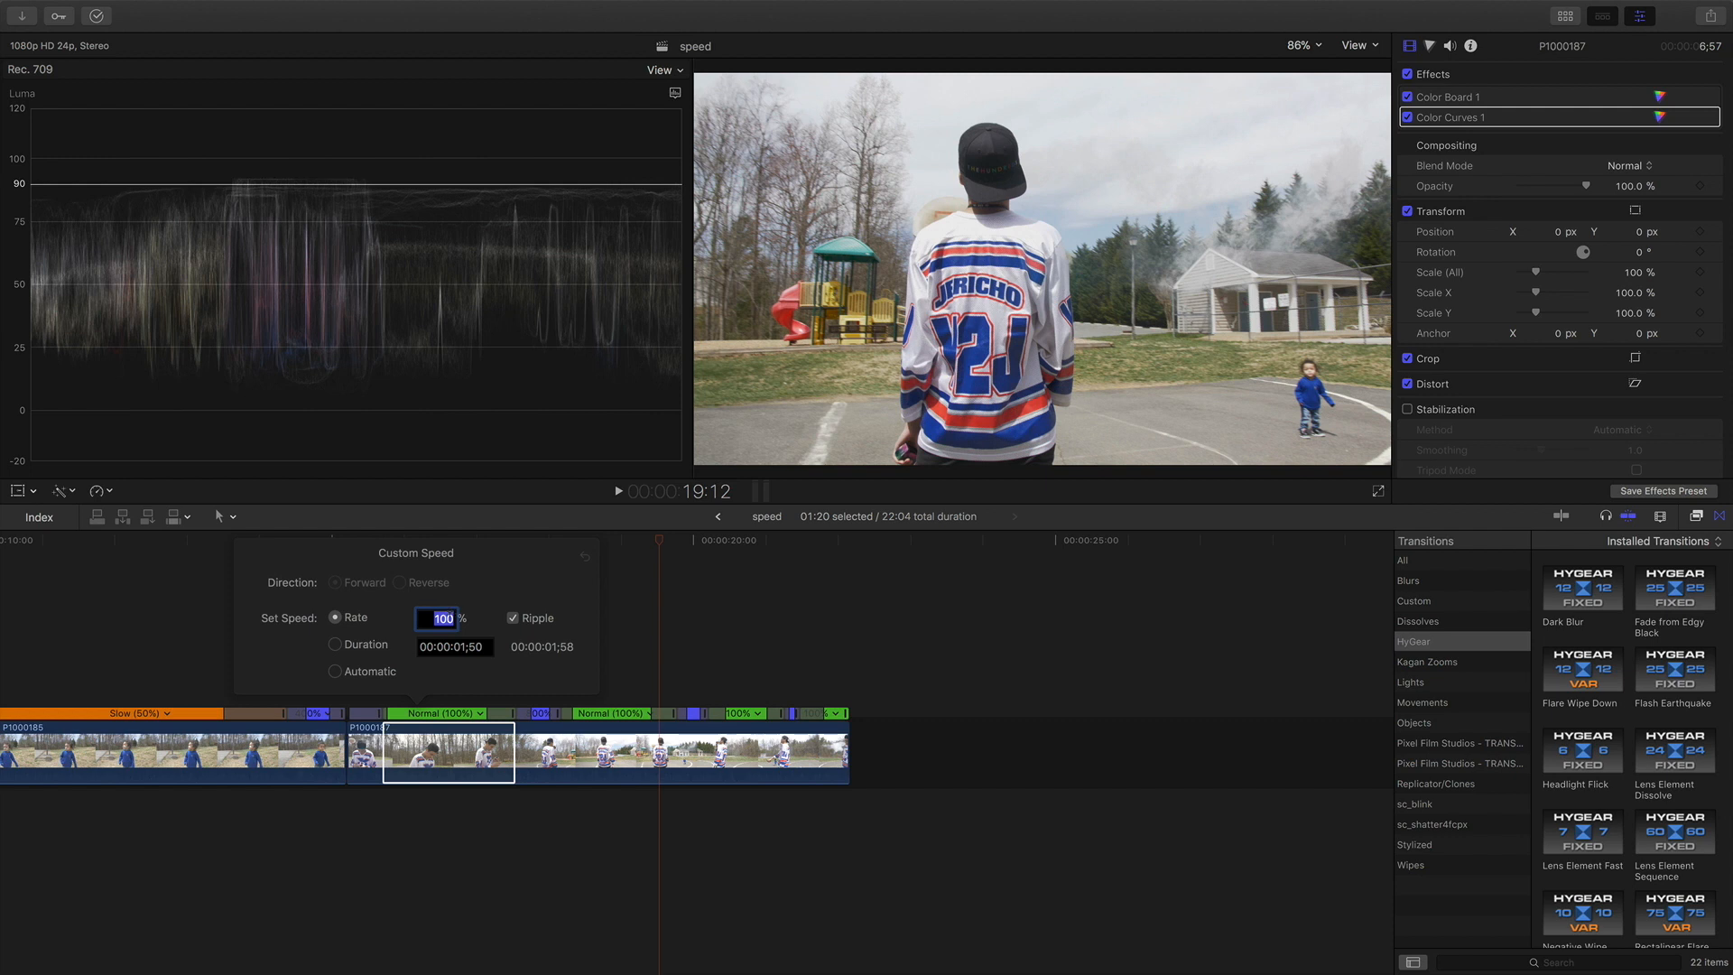
type("50")
key("Return")
left_click(430, 611)
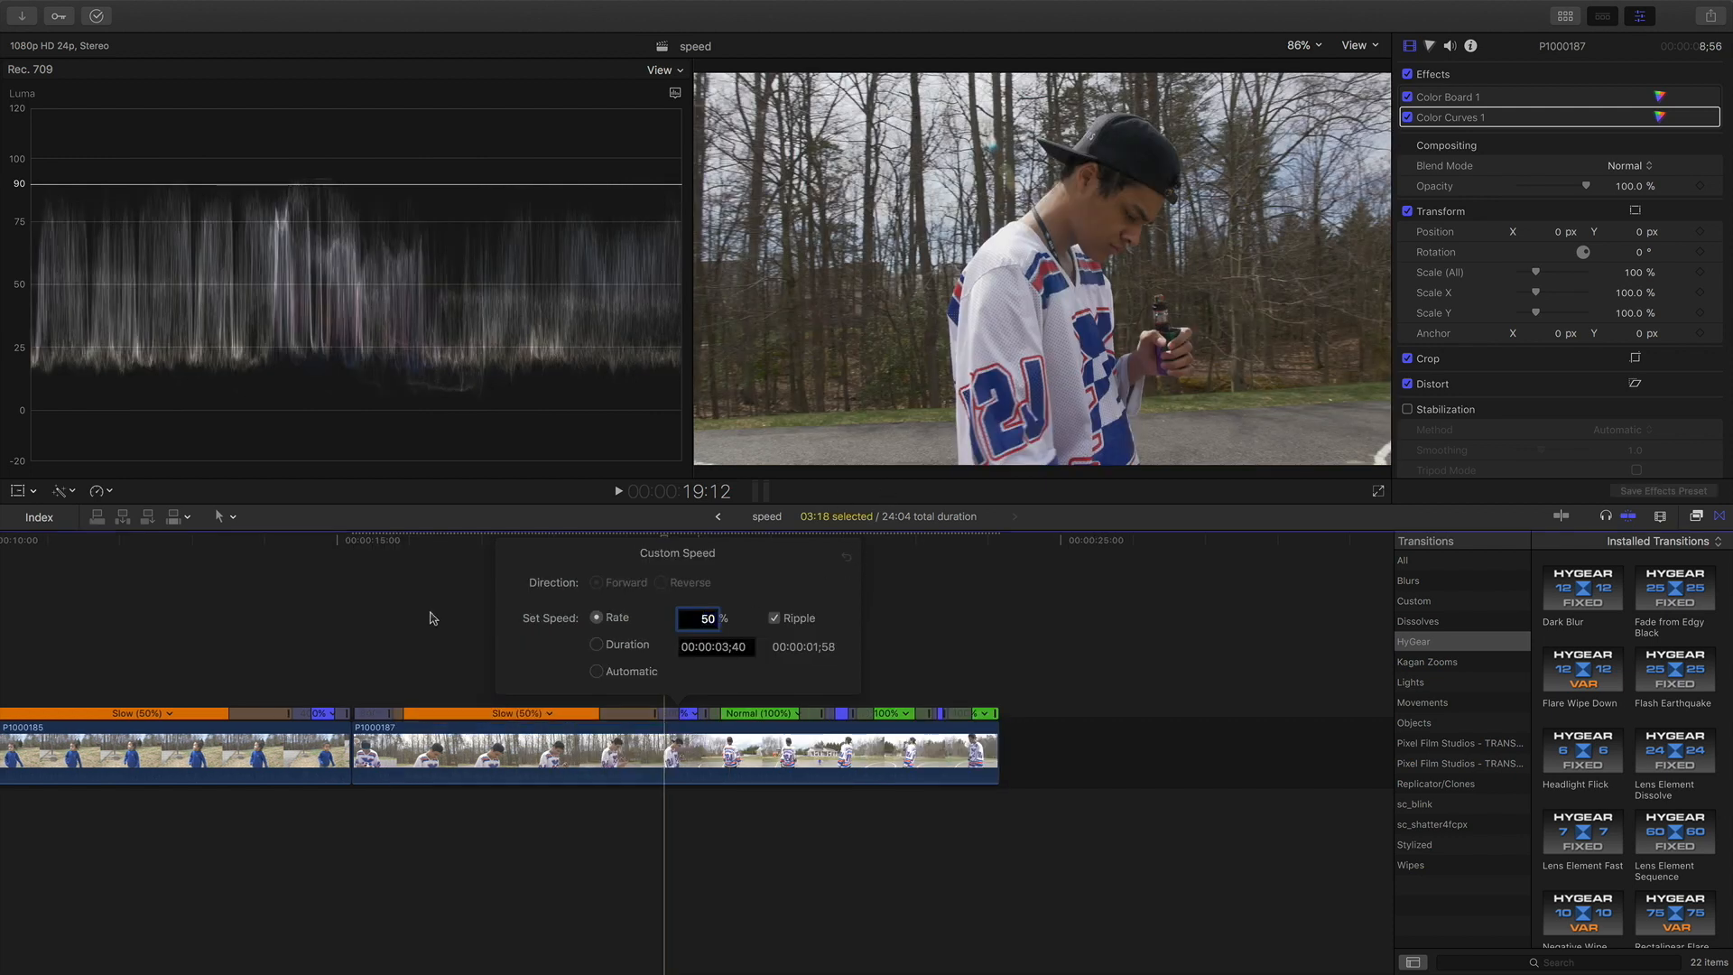
key("space")
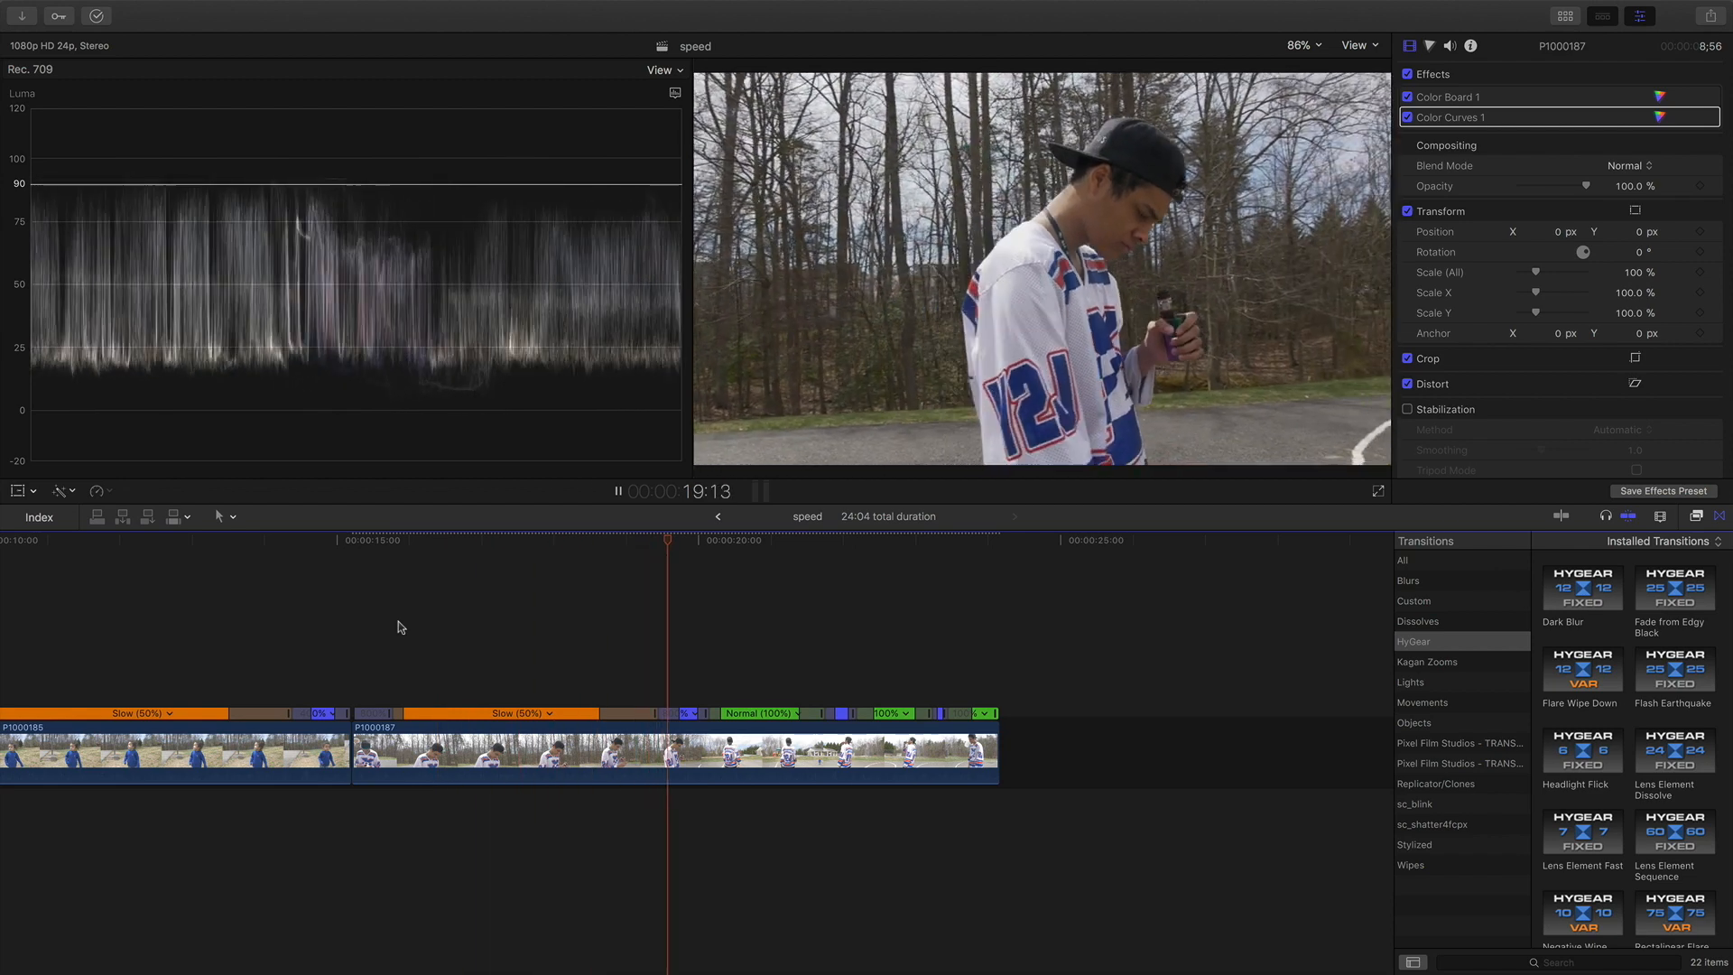
key("space")
Step: Slow the middle normal-speed section of P1000187, around 20:21, to 50% and play back the result
left_click(761, 715)
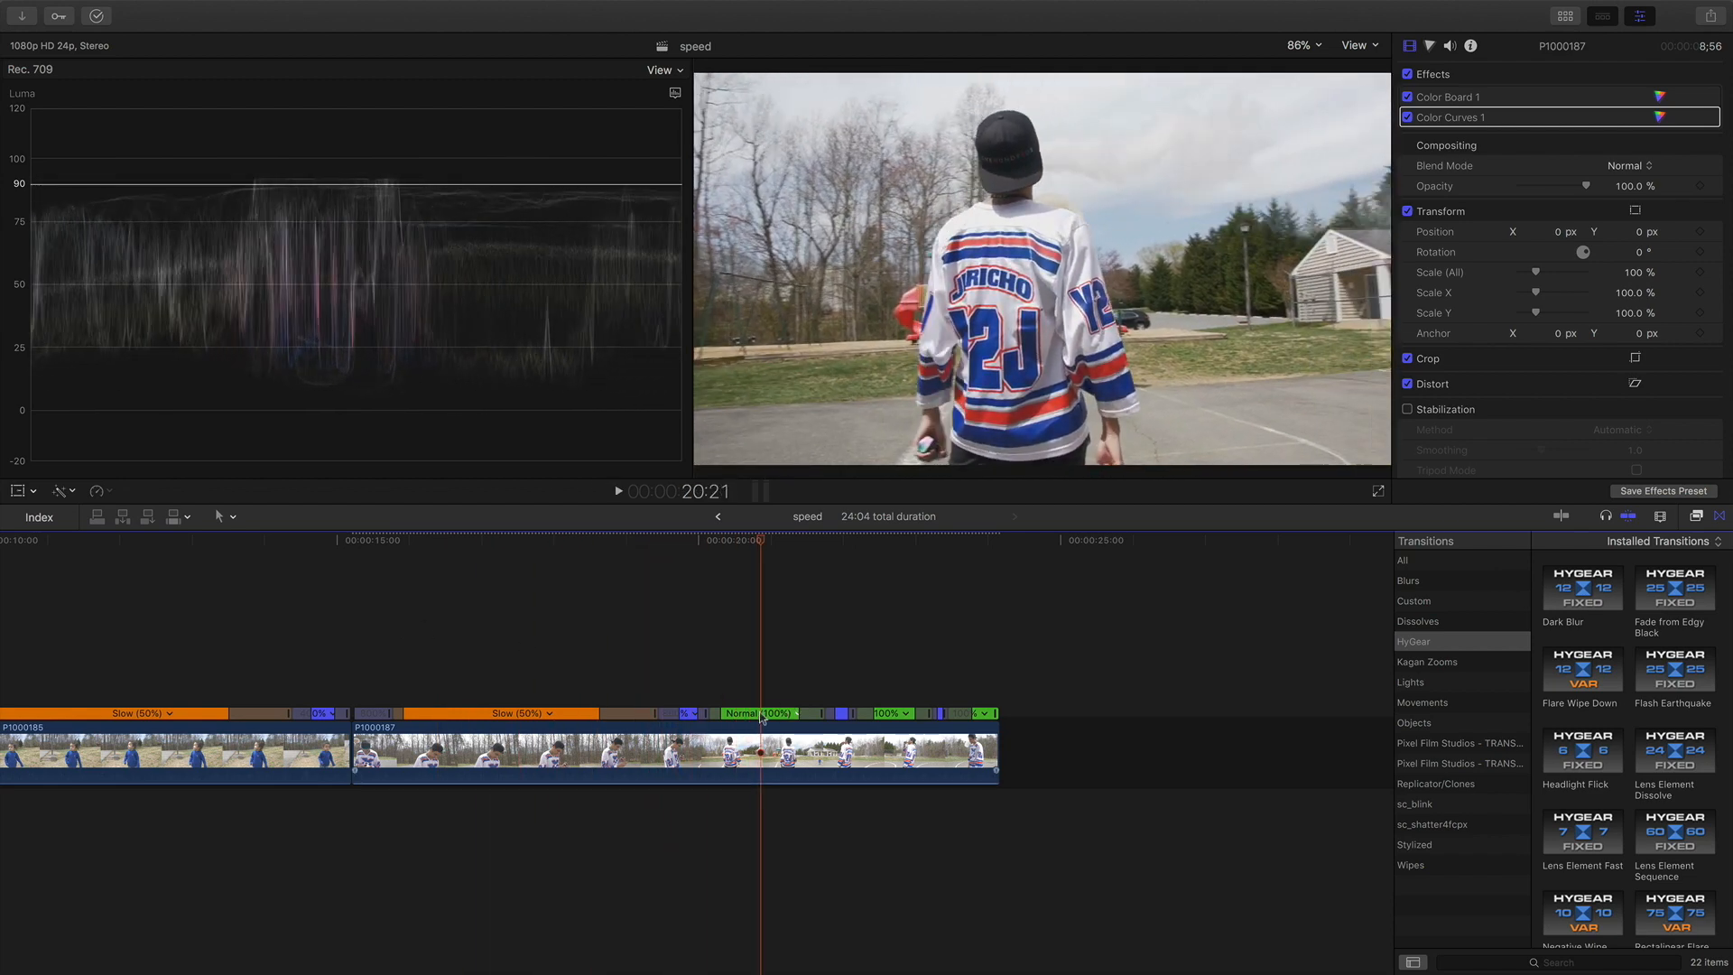
left_click(761, 714)
mouse_move(835, 731)
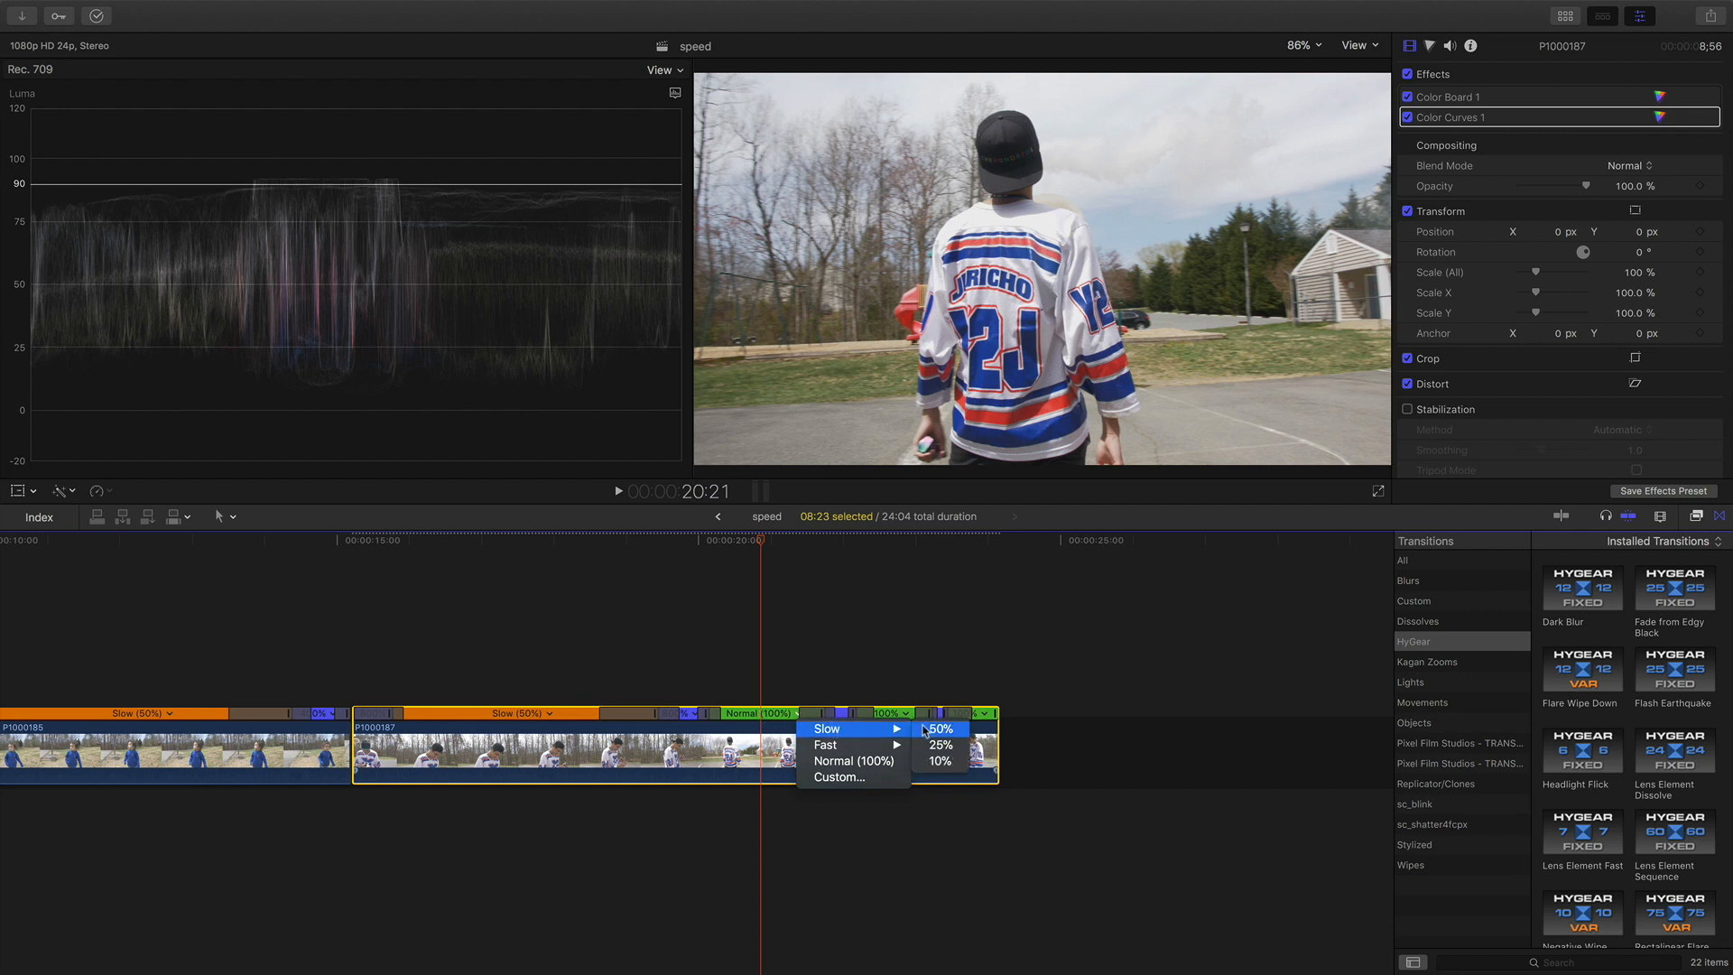
left_click(925, 731)
key("space")
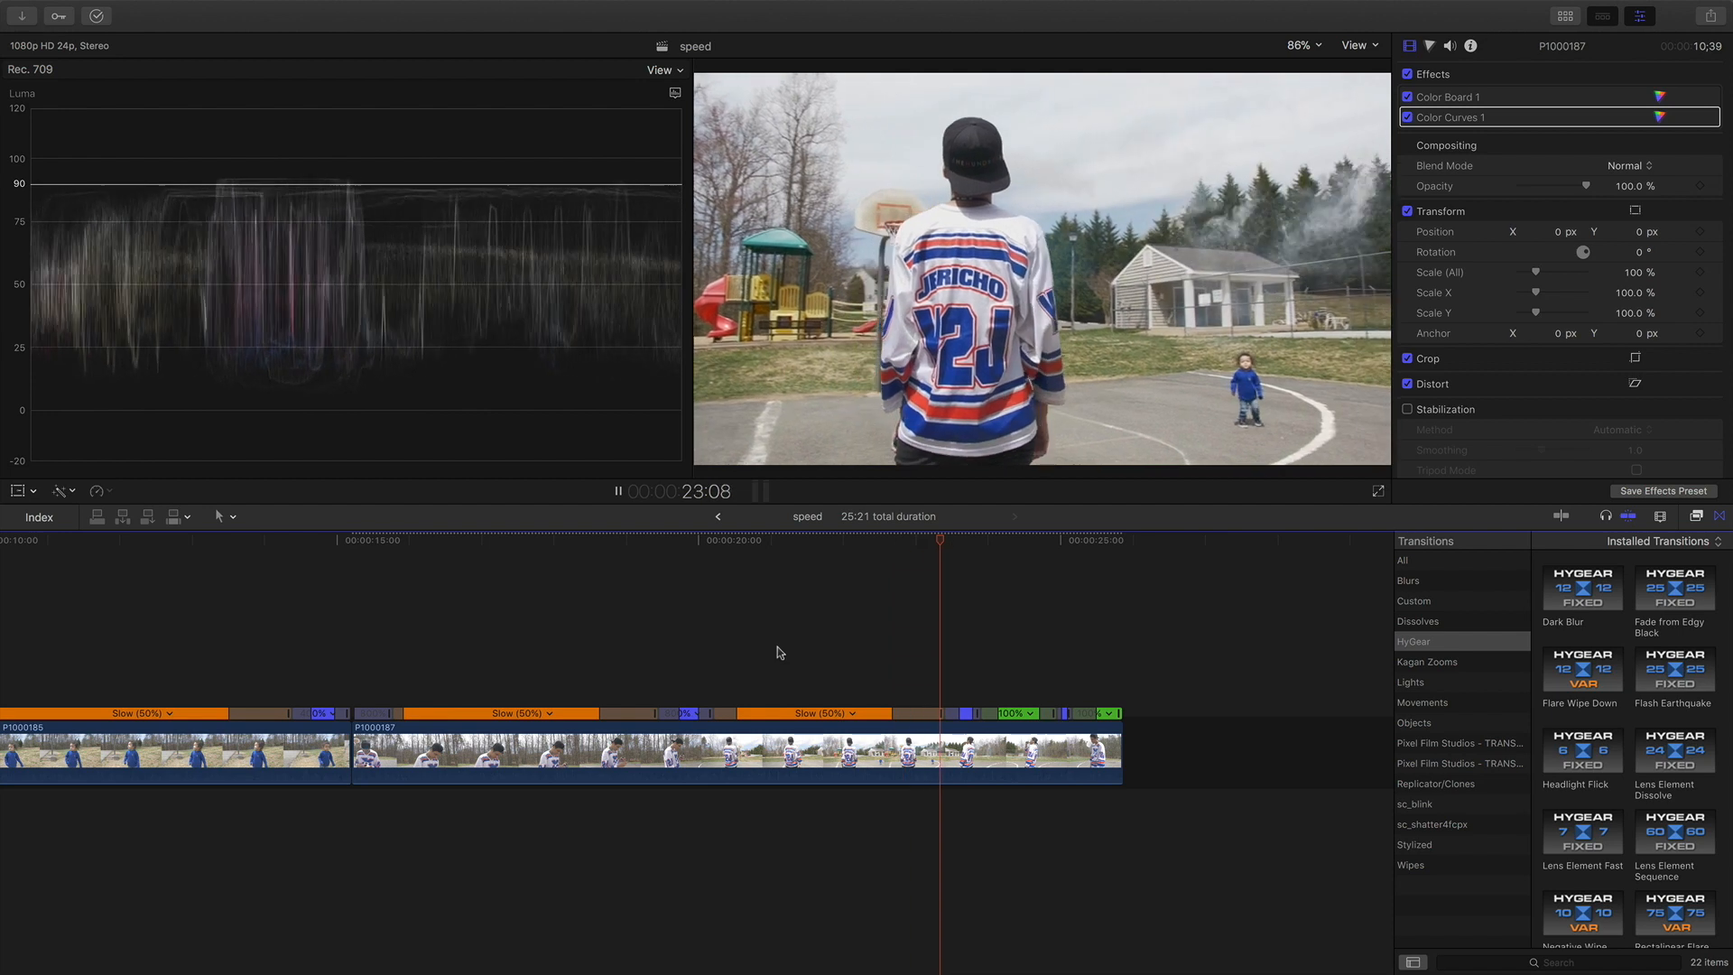
key("space")
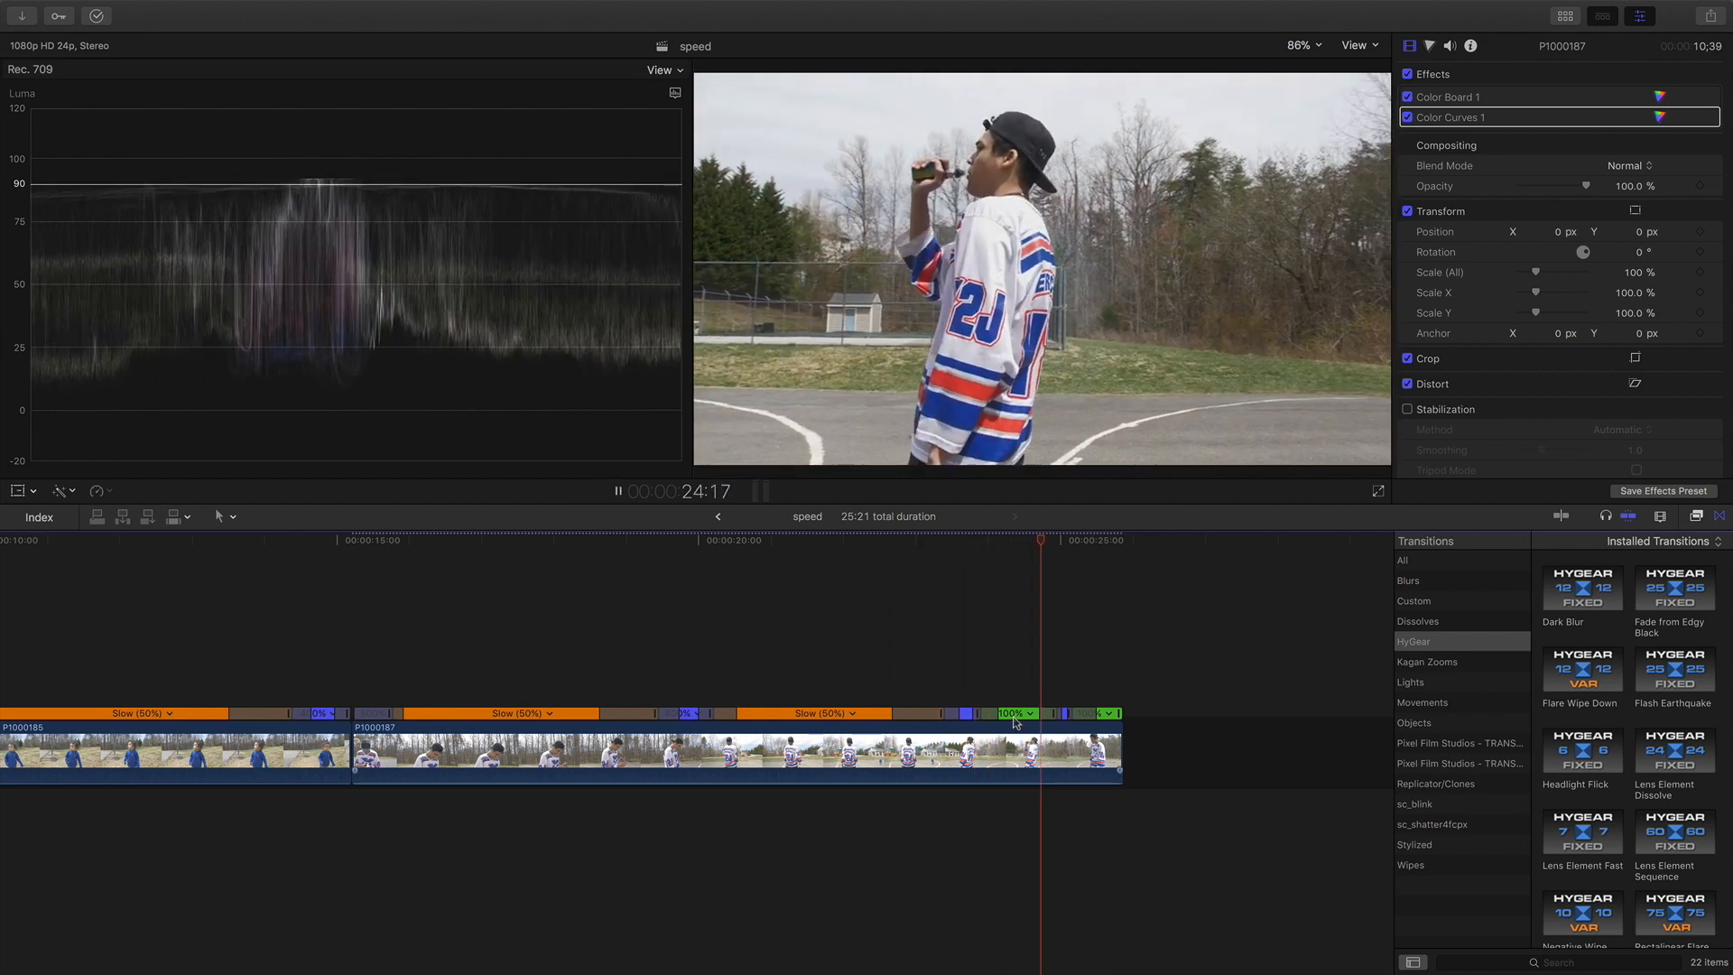
key("space")
Step: Slow the last normal-speed section at the end of P1000187 to 50% and play the clip from its start
left_click(1106, 715)
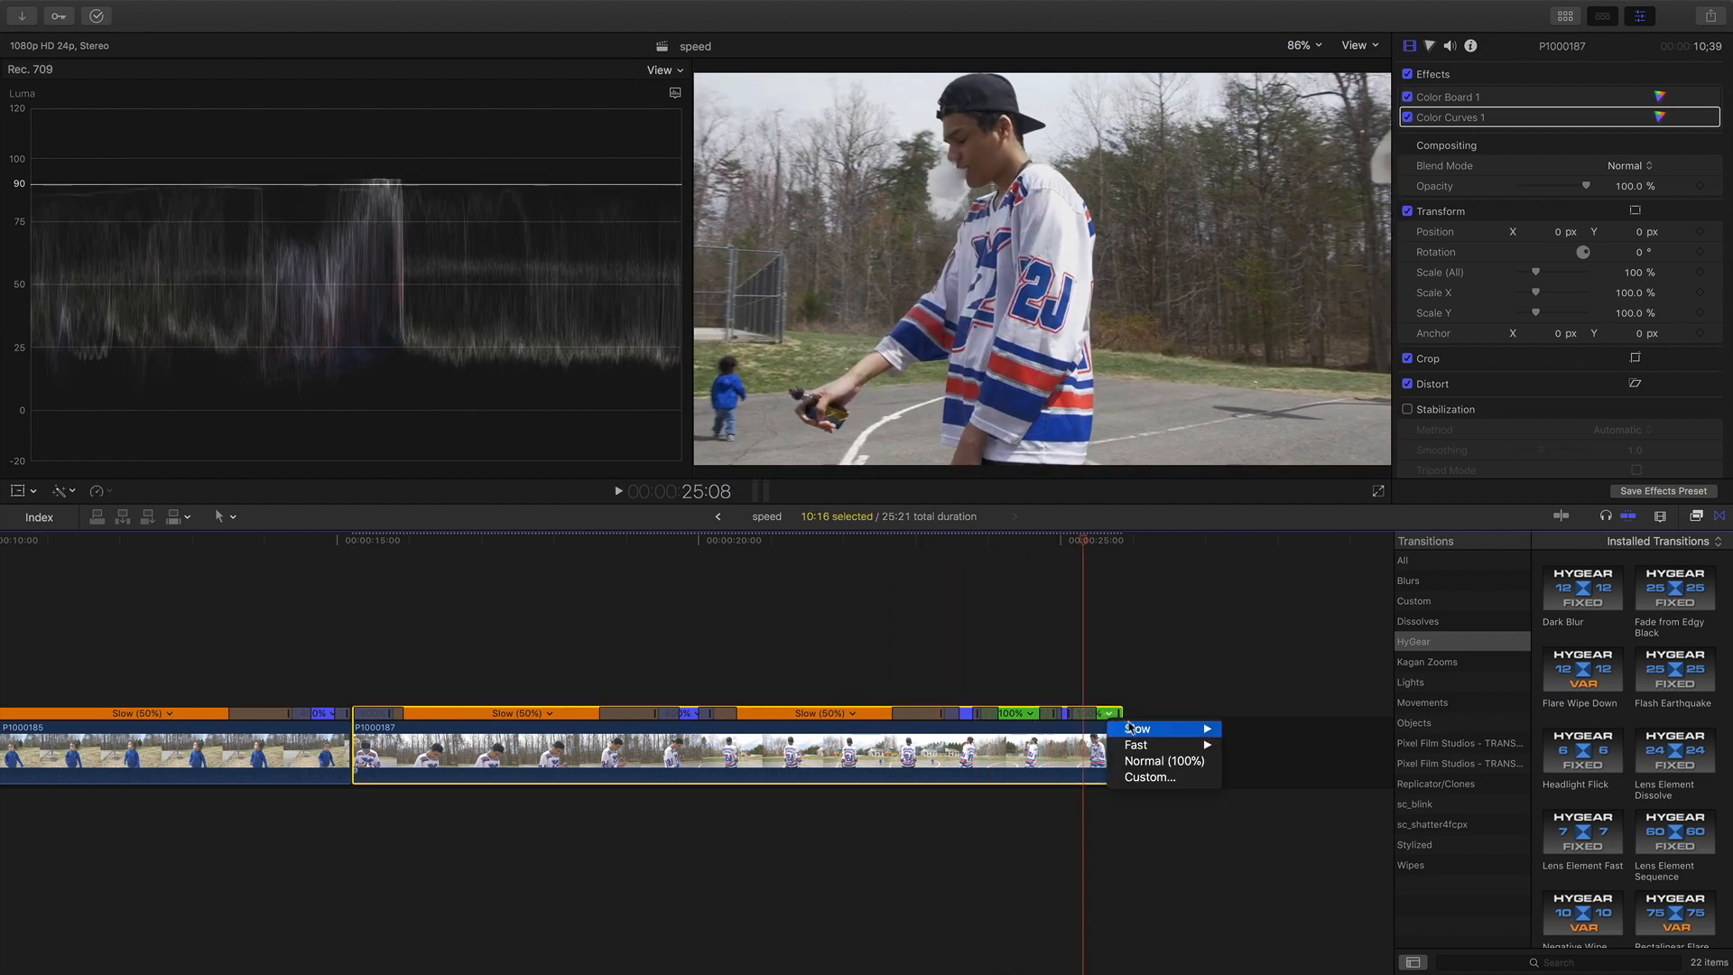
mouse_move(1137, 729)
left_click(1234, 725)
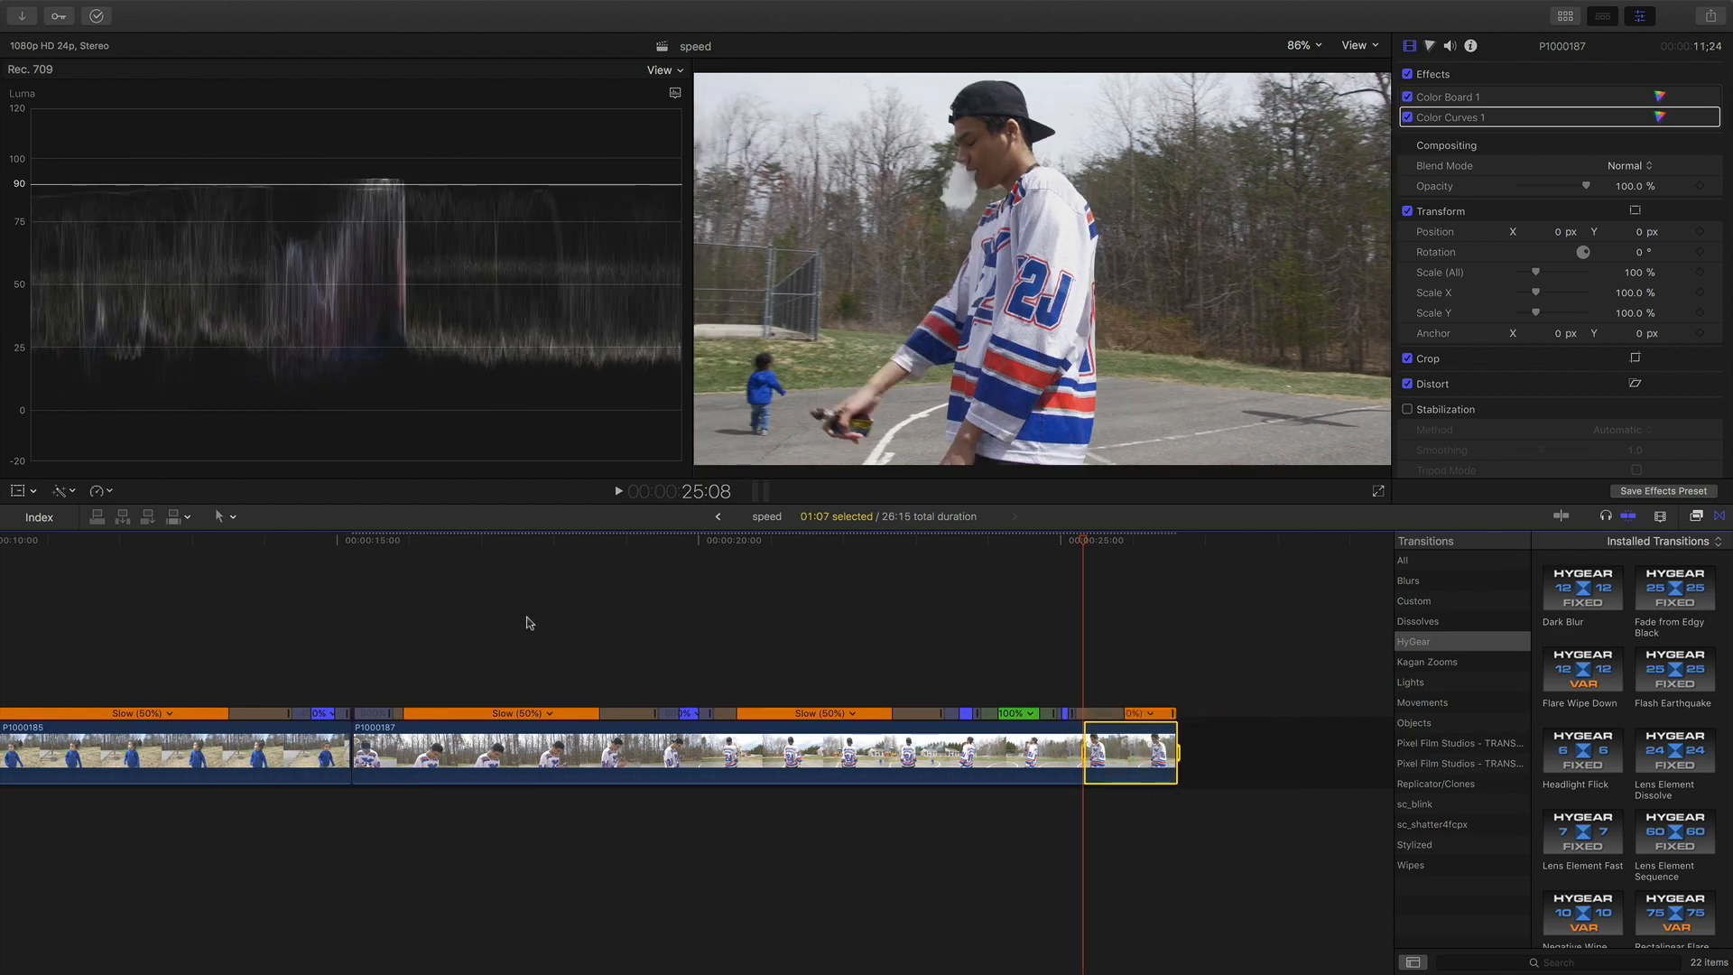
left_click(356, 621)
key("space")
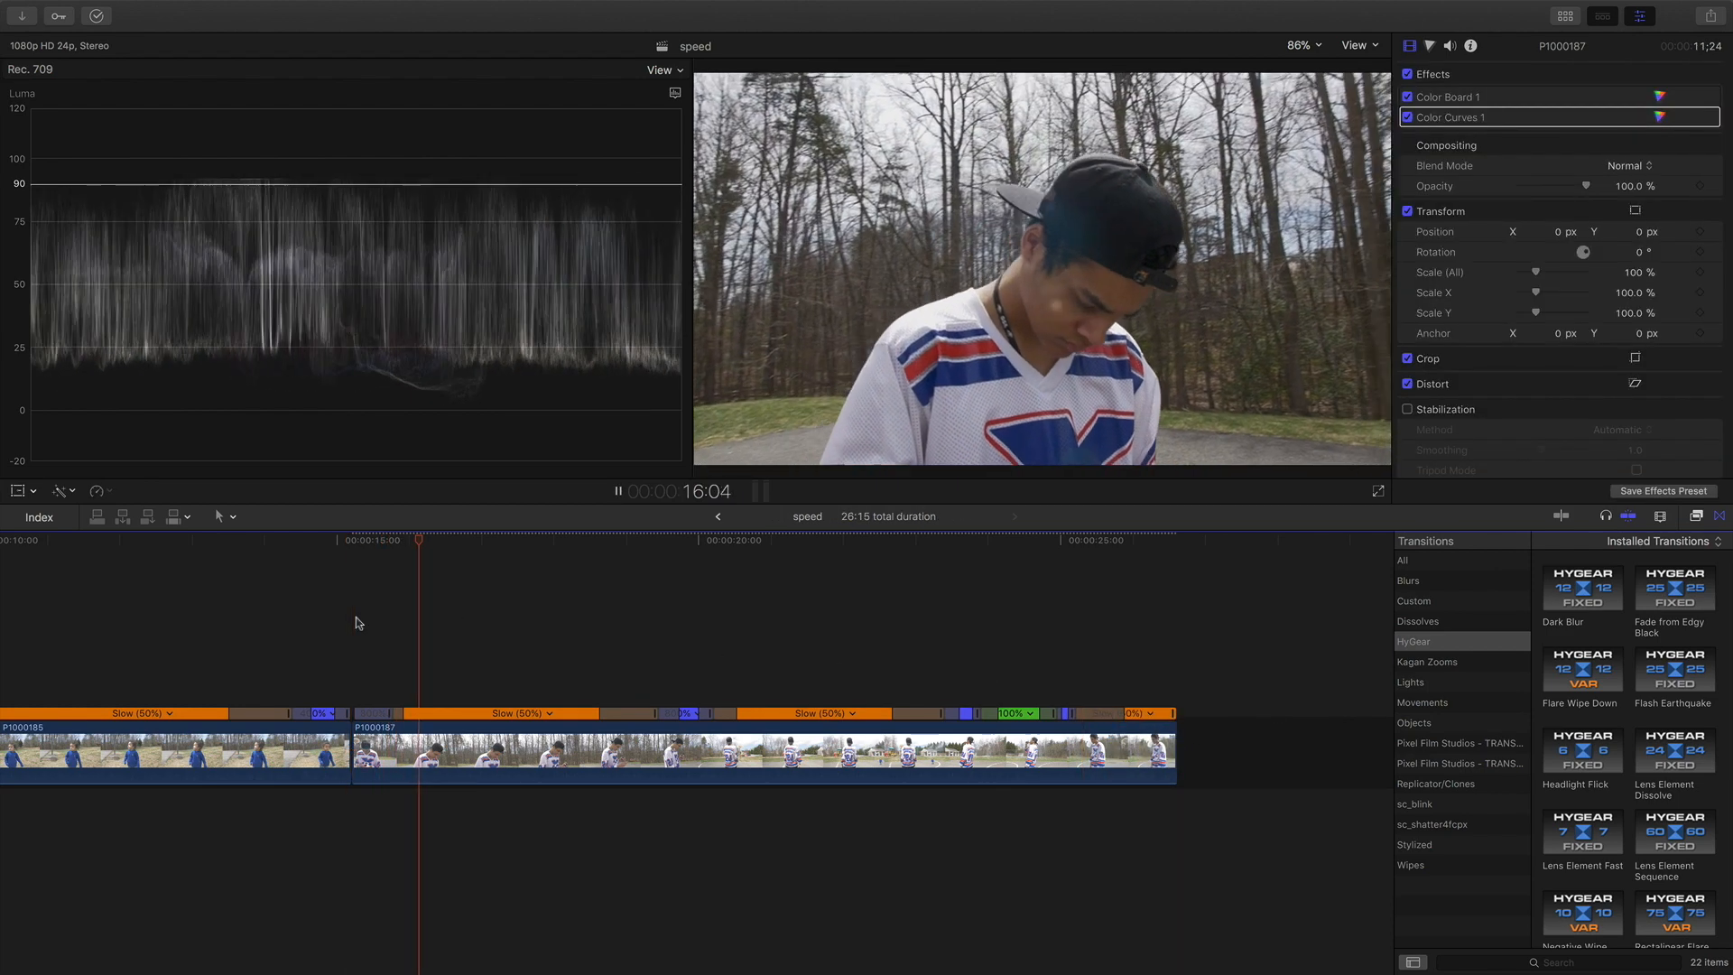